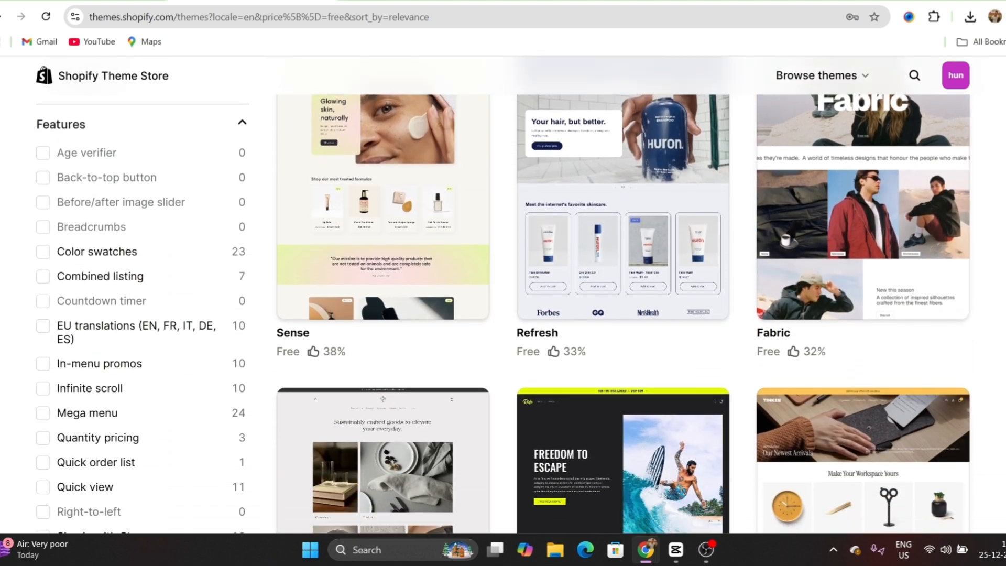
# Browse the free themes listed in the Shopify Theme Store.
pyautogui.scroll(9, 503, 304)
pyautogui.scroll(-2, 503, 303)
pyautogui.scroll(-6, 503, 304)
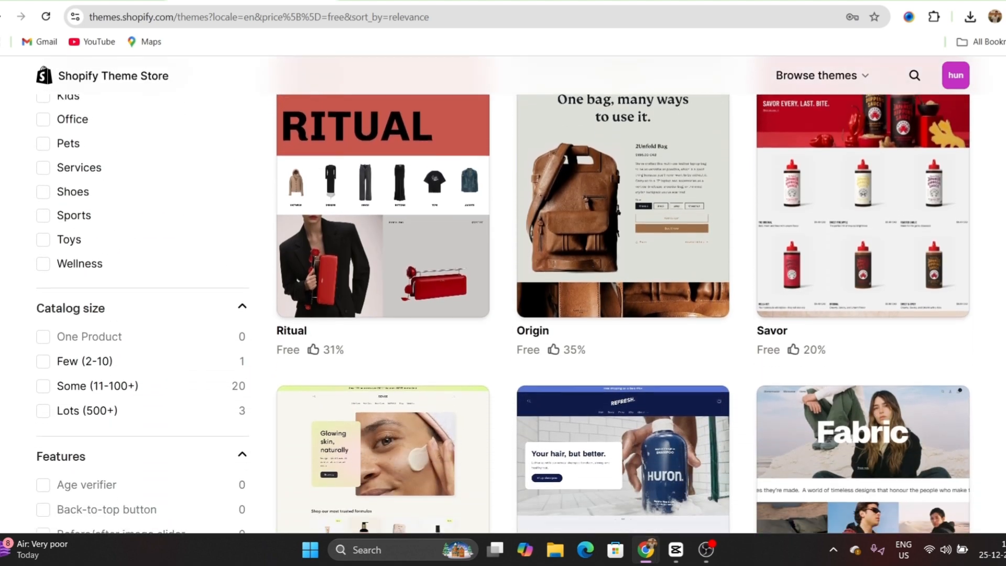
pyautogui.scroll(-3, 503, 303)
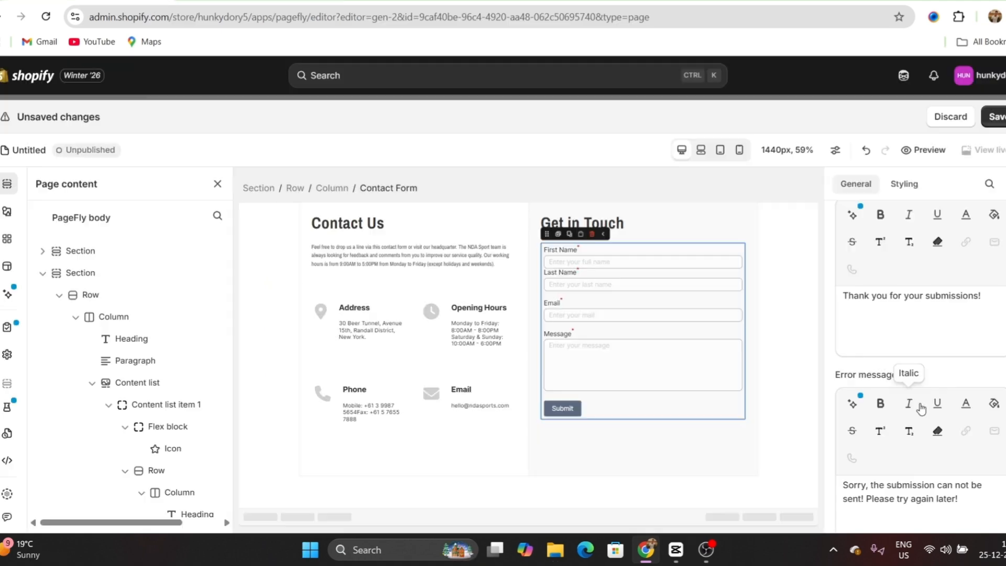
# Choose the Shopify Contact form element from the elements matching "form" for the Get in Touch column.
pyautogui.click(622, 362)
pyautogui.hotkey('ctrl', 'd')
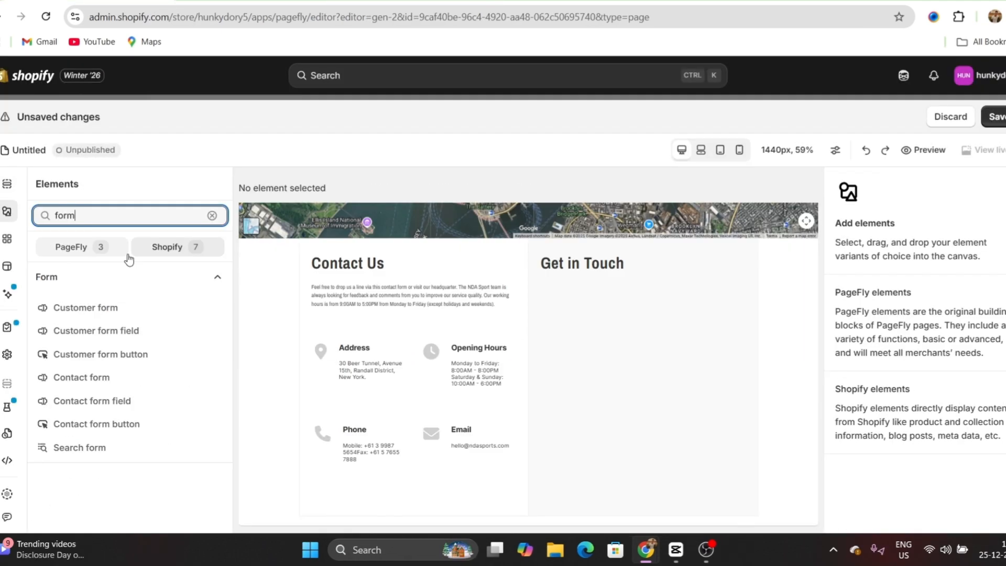
pyautogui.click(113, 384)
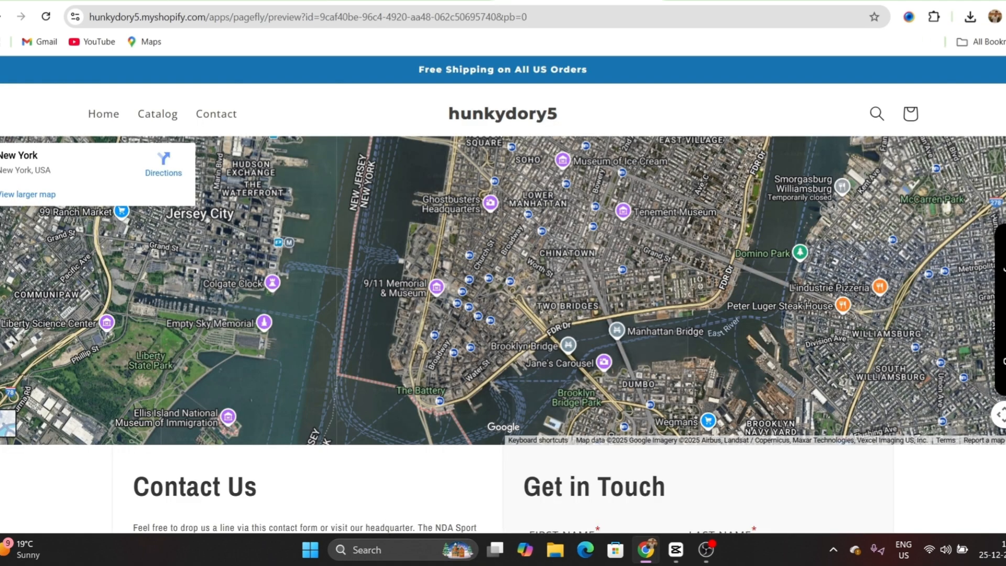
# Review the previewed contact page from the map down through the contact details and the Get in Touch form.
pyautogui.scroll(-3, 503, 293)
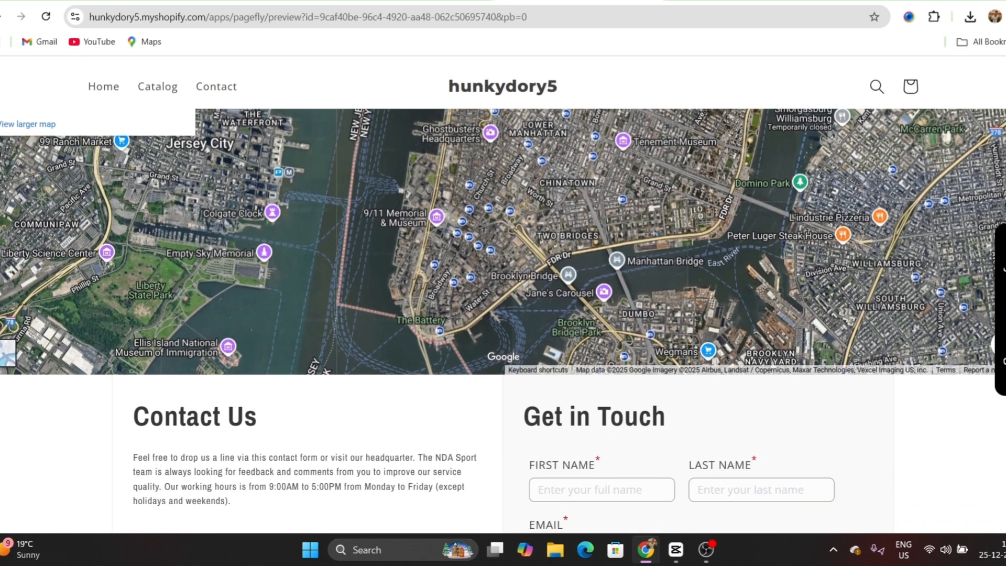
pyautogui.scroll(-7, 503, 293)
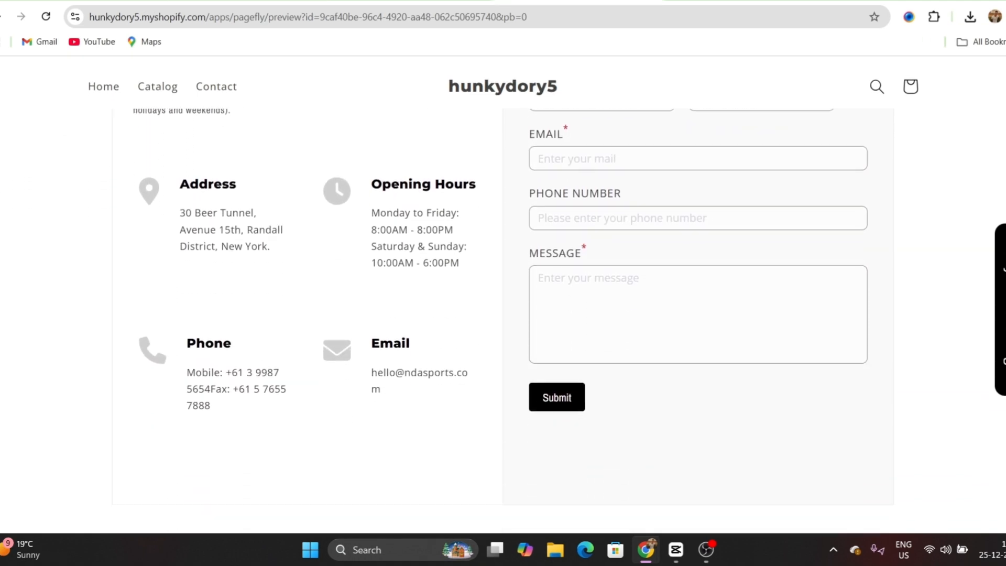
pyautogui.scroll(-1, 503, 293)
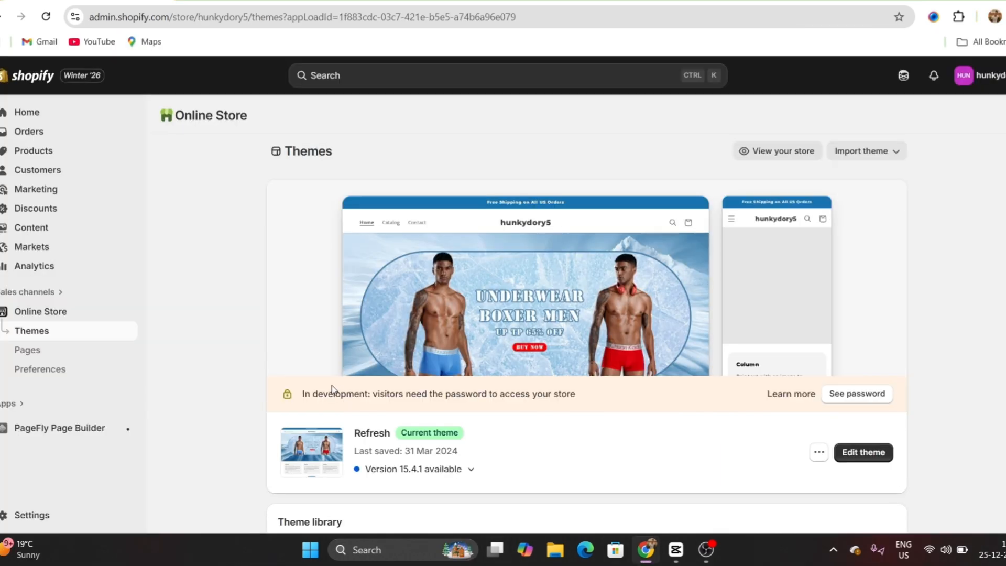
# Install PageFly Landing Page Builder from the Shopify App Store using the search "pagefly", and enable its theme extension.
pyautogui.click(16, 403)
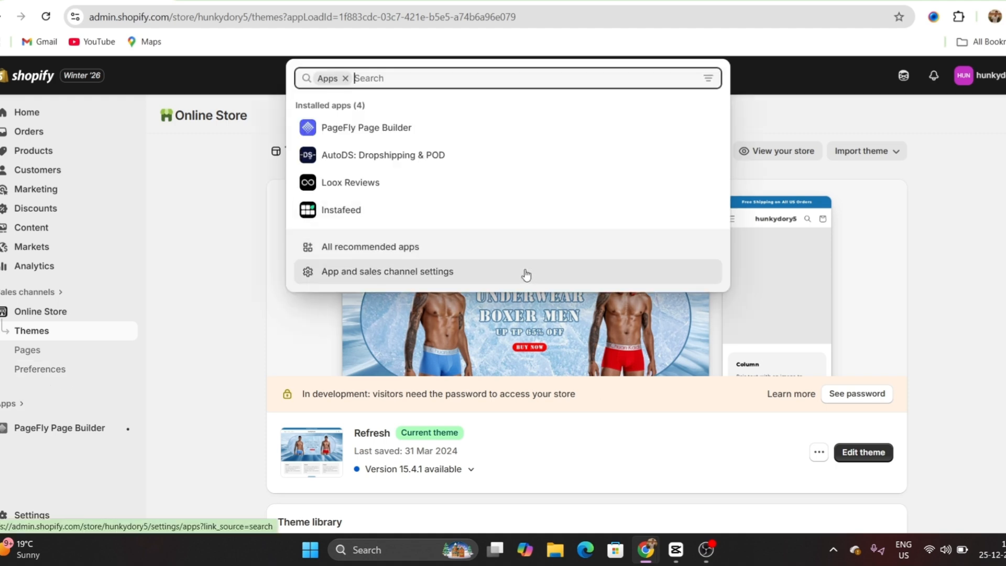
pyautogui.click(526, 272)
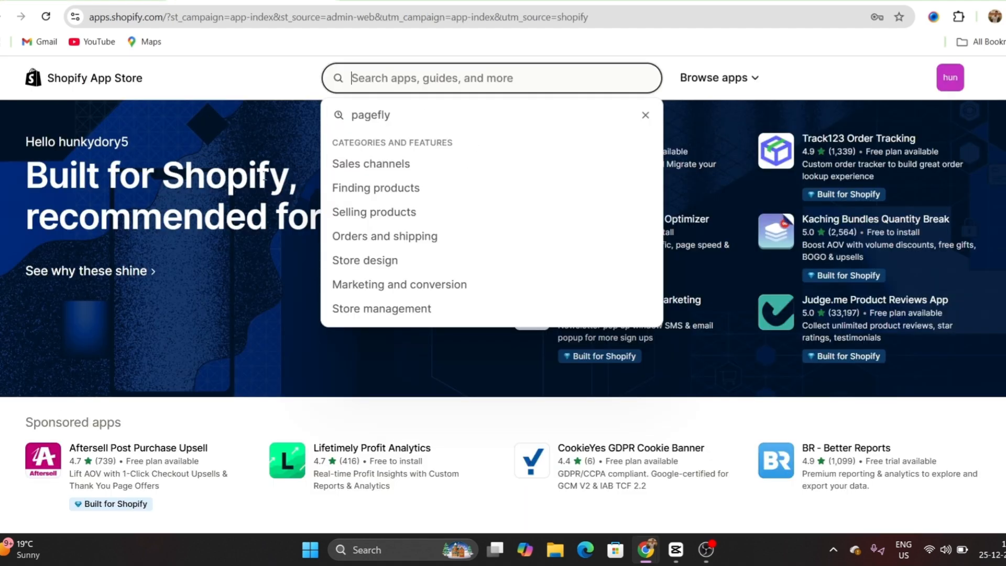
pyautogui.click(359, 126)
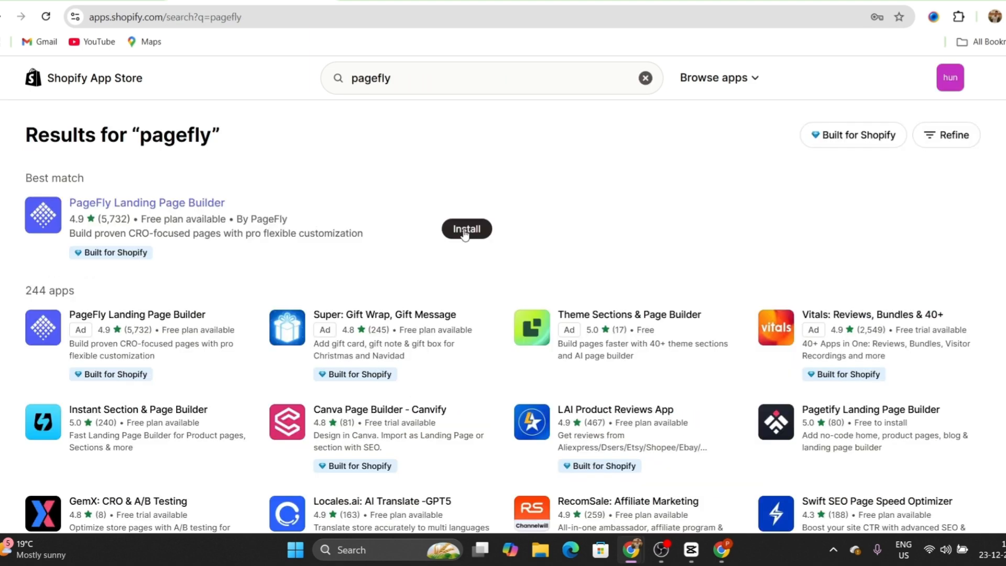
pyautogui.click(465, 227)
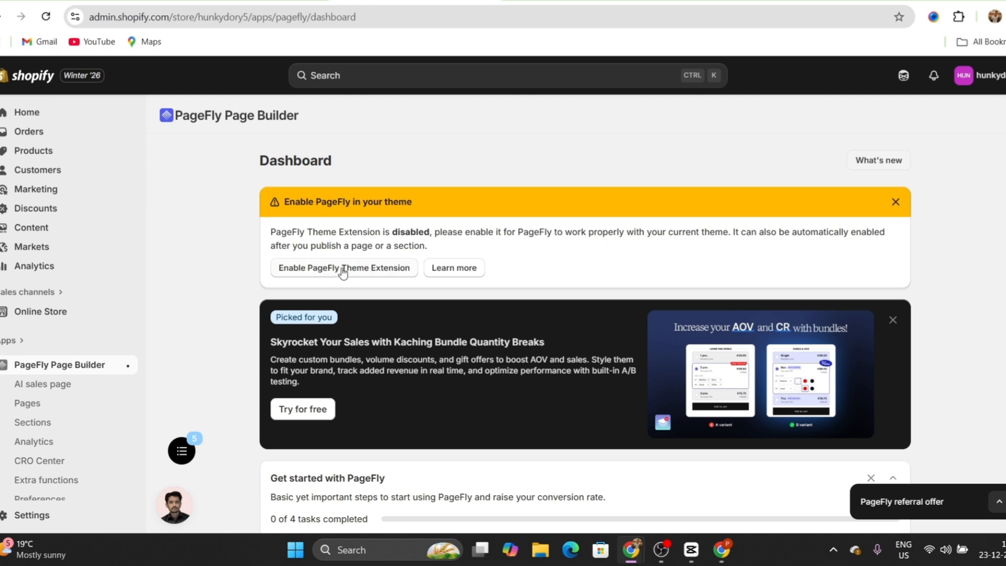
pyautogui.click(343, 268)
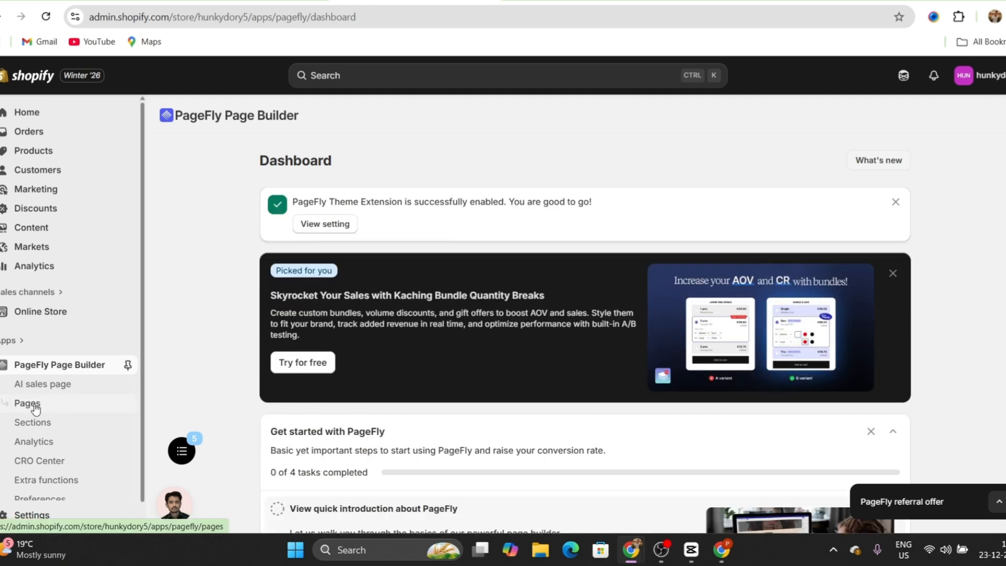
# Create a blank page of type Regular among the PageFly pages.
pyautogui.click(33, 405)
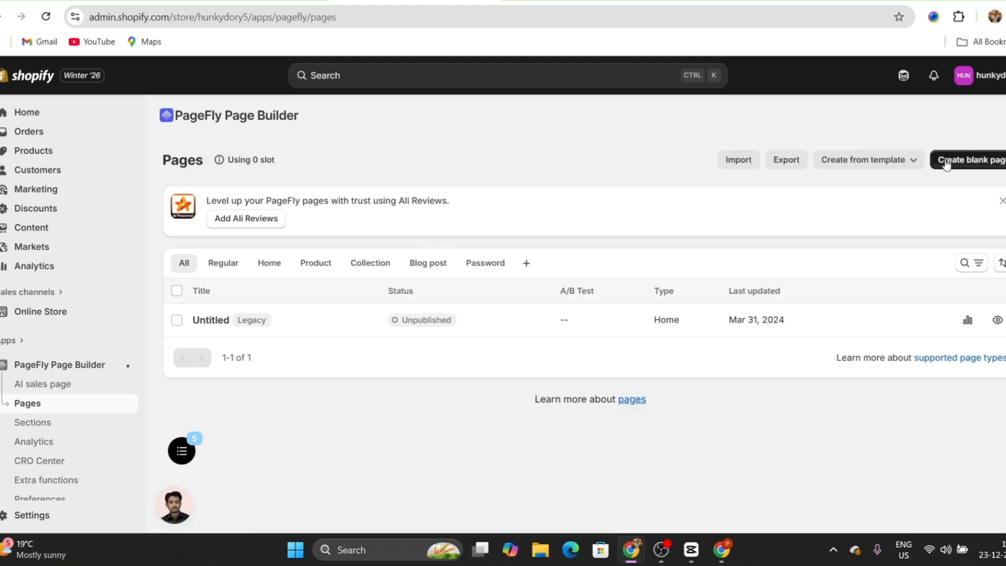
pyautogui.click(946, 163)
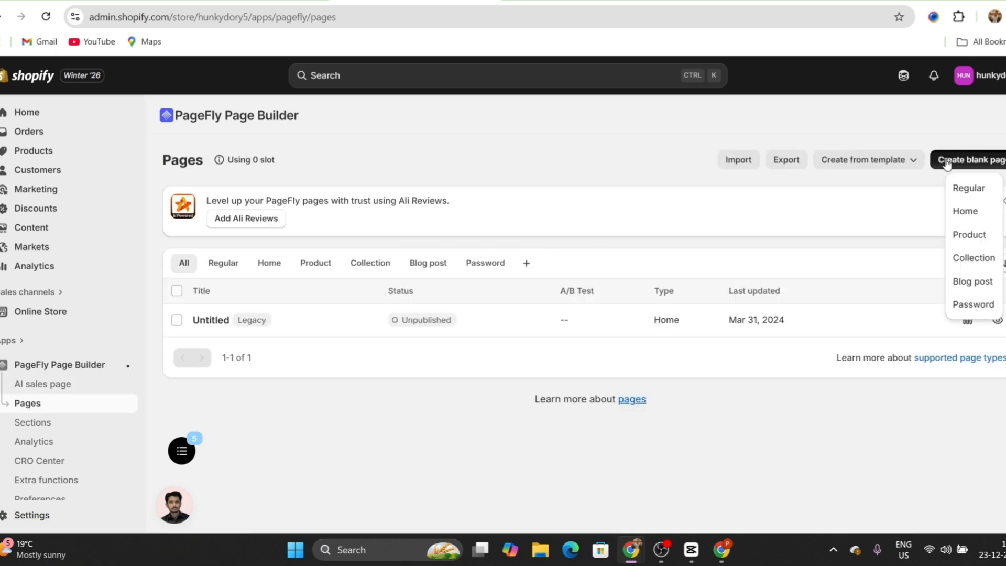
pyautogui.click(959, 194)
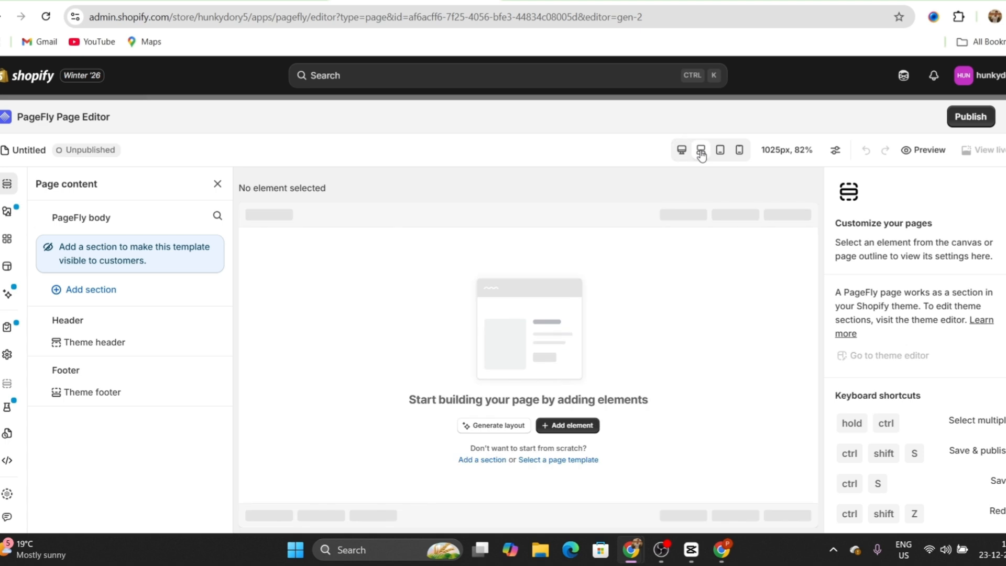
# Check the blank page in the tablet and mobile views, and return to the desktop view.
pyautogui.click(723, 156)
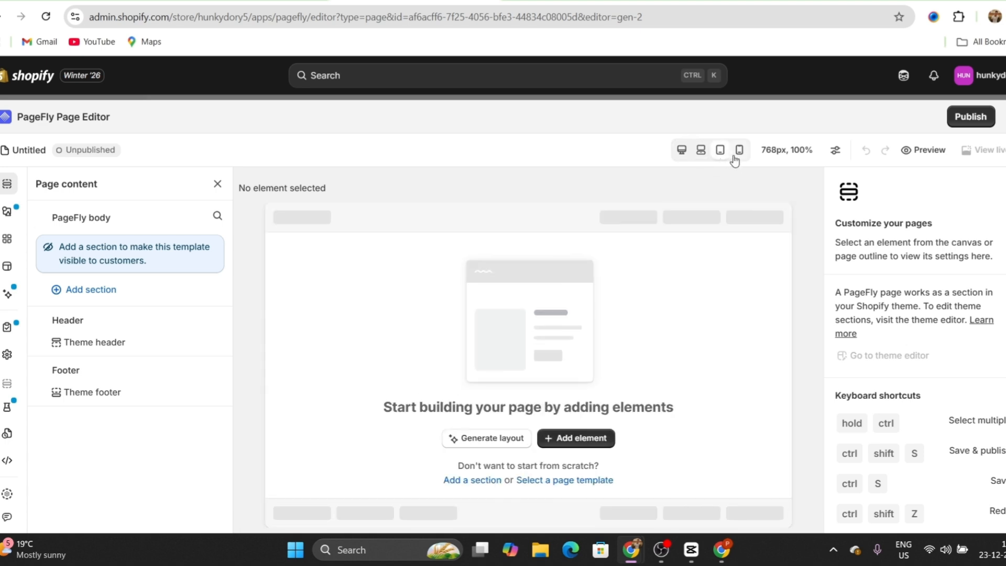
pyautogui.click(736, 154)
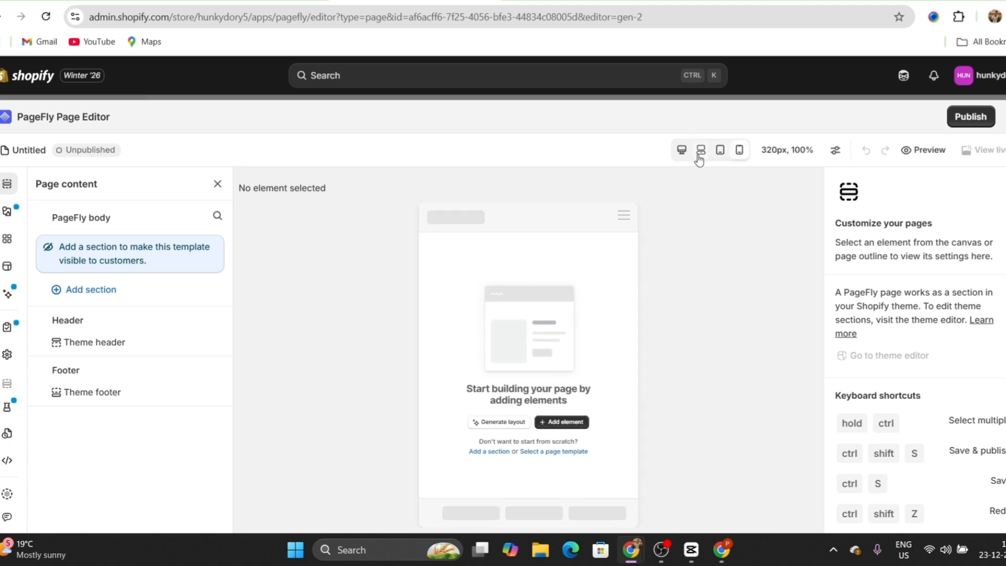
pyautogui.click(681, 152)
pyautogui.click(786, 152)
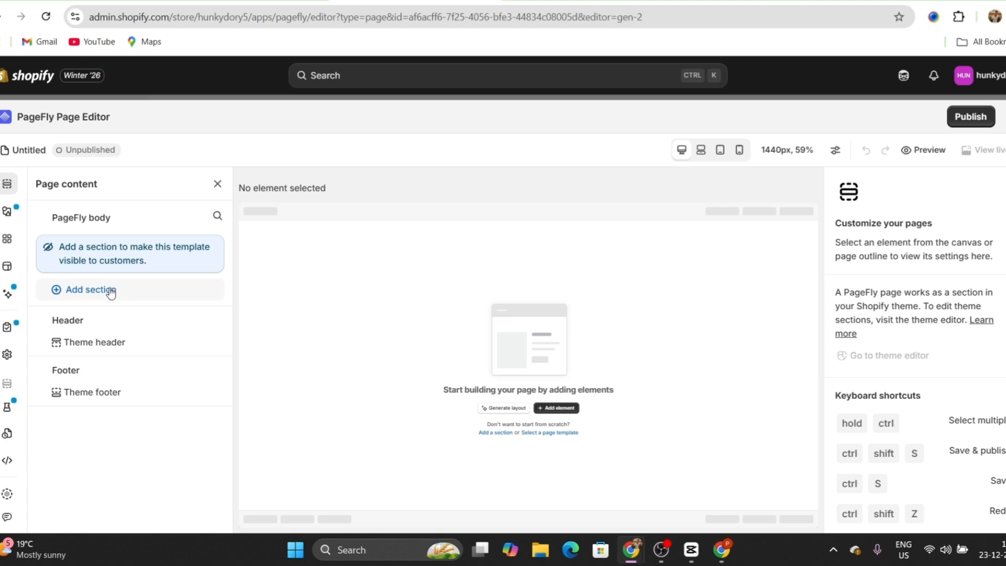
# Look through the theme header placeholder, the PageFly elements, the third-party elements and the page templates.
pyautogui.click(108, 347)
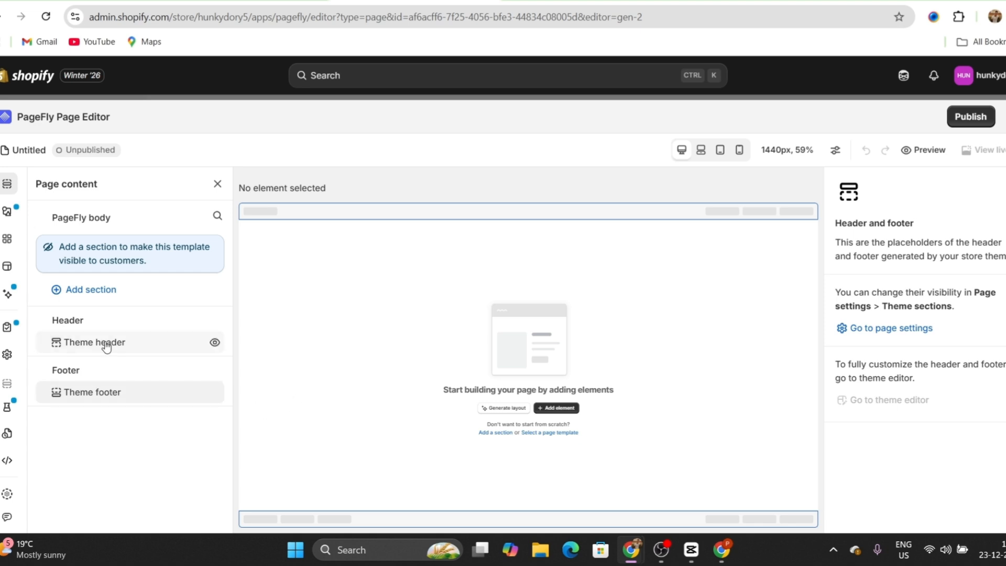
pyautogui.click(9, 213)
pyautogui.scroll(-3, 231, 329)
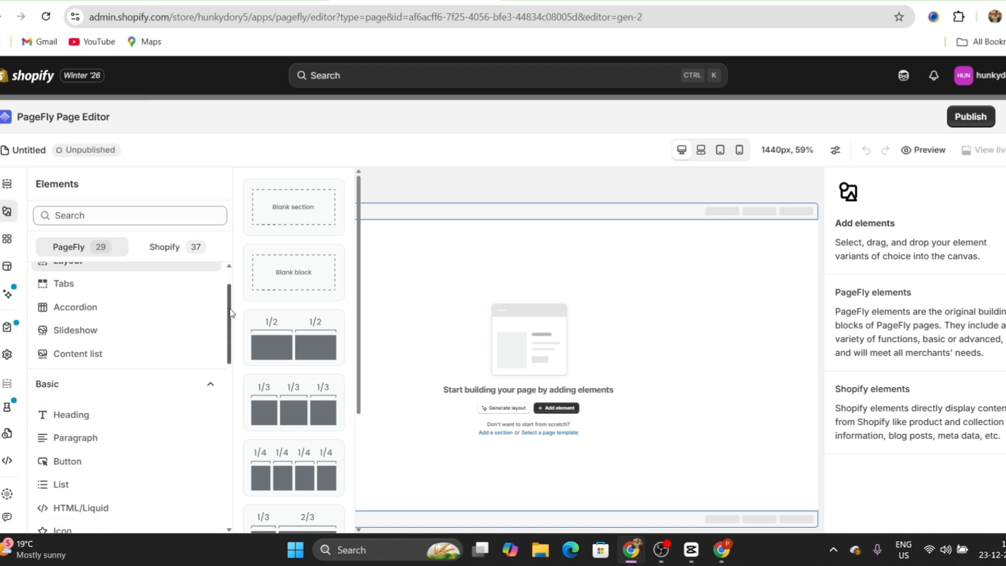
pyautogui.moveTo(231, 328); pyautogui.dragTo(216, 413)
pyautogui.scroll(10, 128, 330)
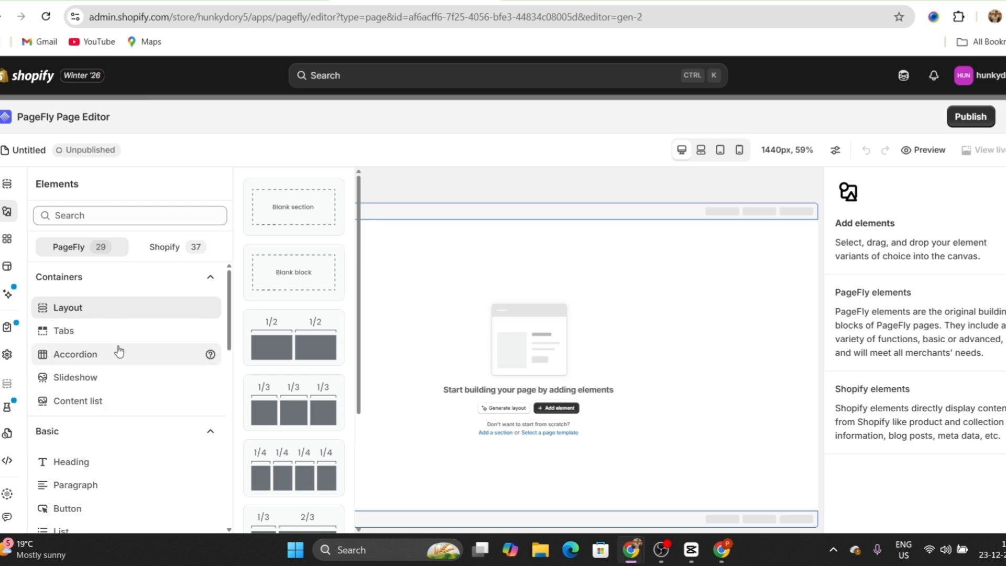
pyautogui.click(6, 239)
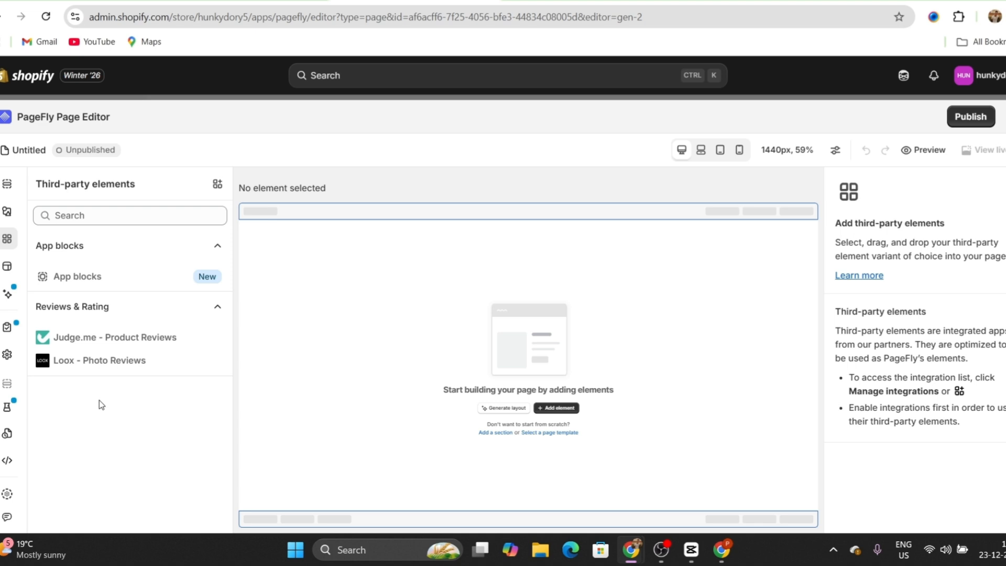
pyautogui.click(7, 266)
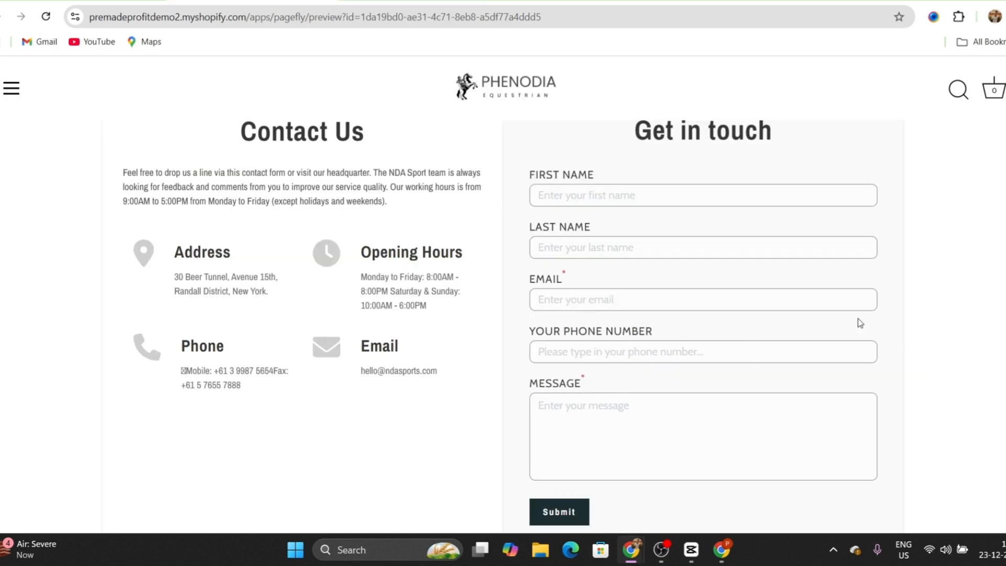
# Examine the example contact page's layout, including its map, Contact Us details and Get in touch form.
pyautogui.scroll(6, 948, 330)
pyautogui.scroll(-1, 939, 342)
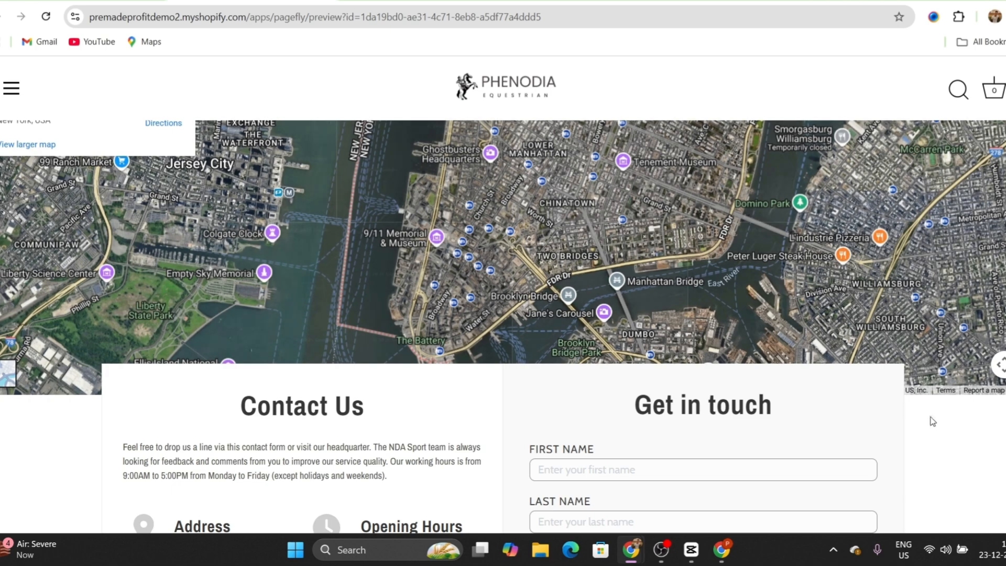
pyautogui.scroll(1, 922, 409)
pyautogui.scroll(-1, 914, 414)
pyautogui.scroll(-4, 914, 425)
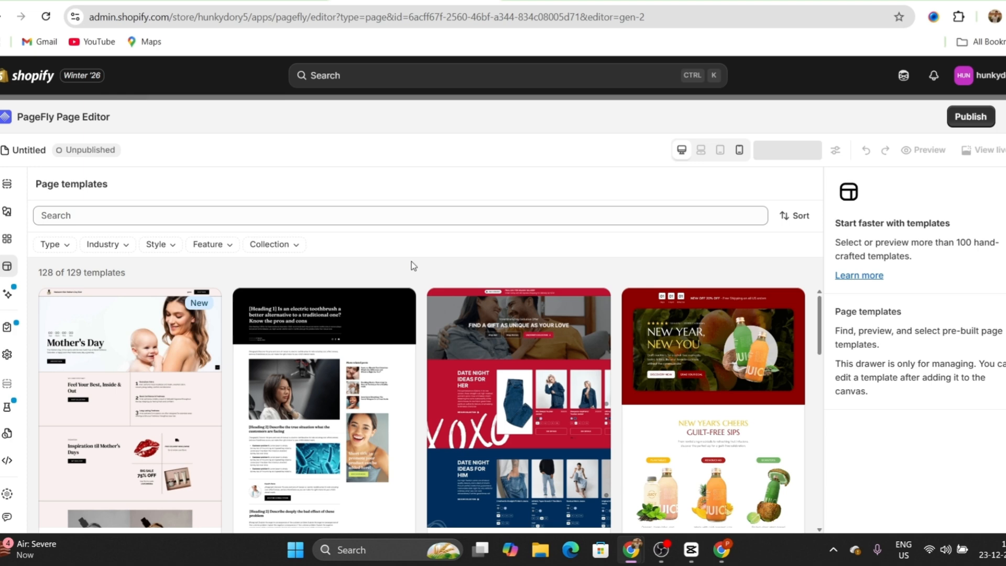
# Filter the page templates to type Contact page and select the one with Contact Us and Get in touch columns below a map.
pyautogui.click(57, 245)
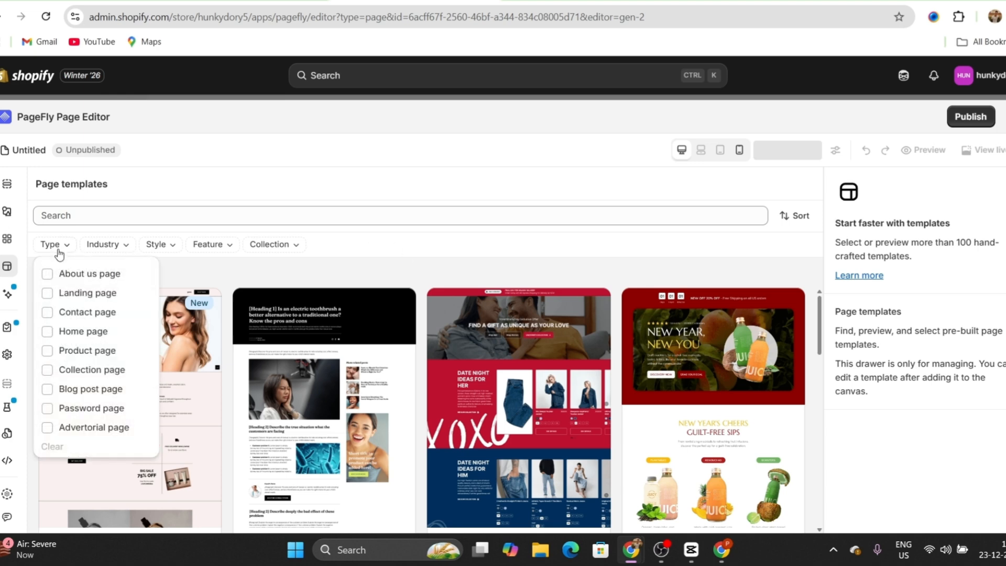
pyautogui.click(69, 316)
pyautogui.click(480, 252)
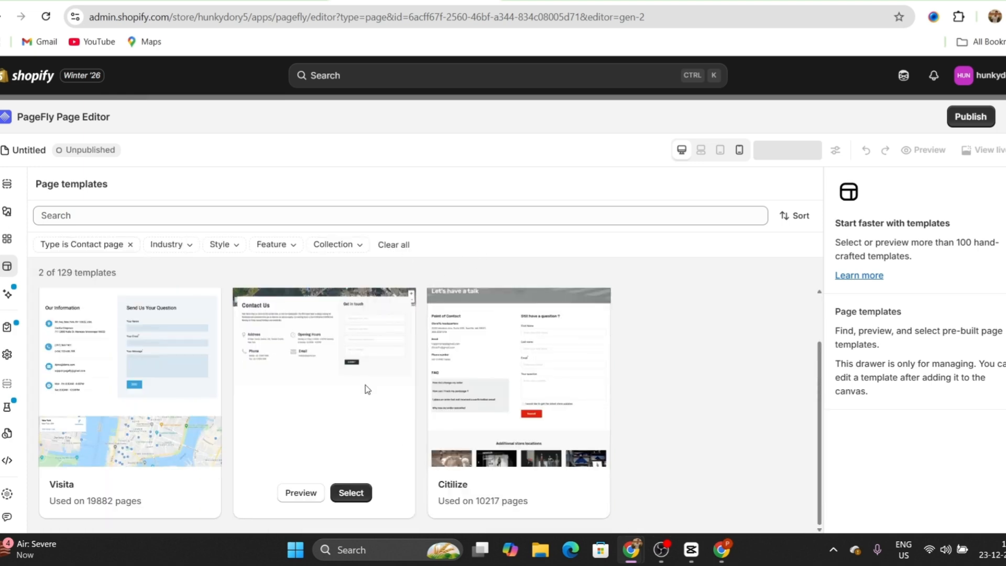
pyautogui.click(343, 493)
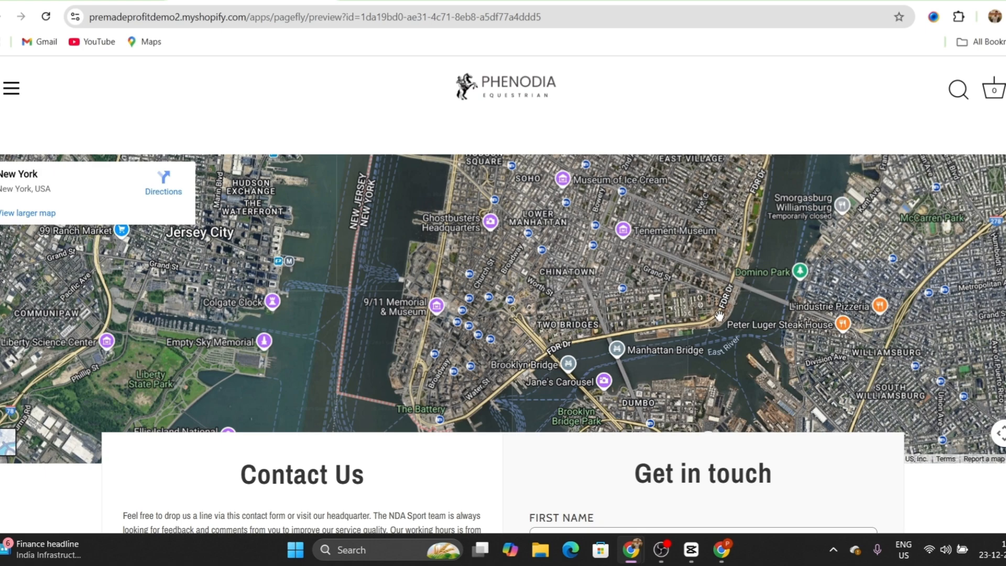
# Examine how the map and the overlapping contact section are arranged on the example contact page.
pyautogui.scroll(-2, 572, 240)
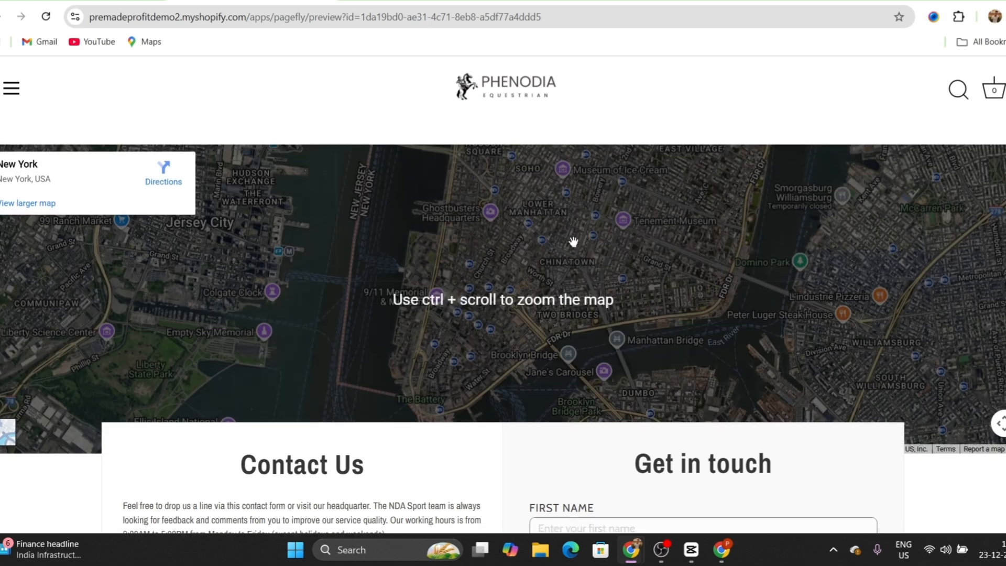
pyautogui.scroll(2, 571, 351)
pyautogui.scroll(-3, 579, 371)
pyautogui.scroll(3, 580, 370)
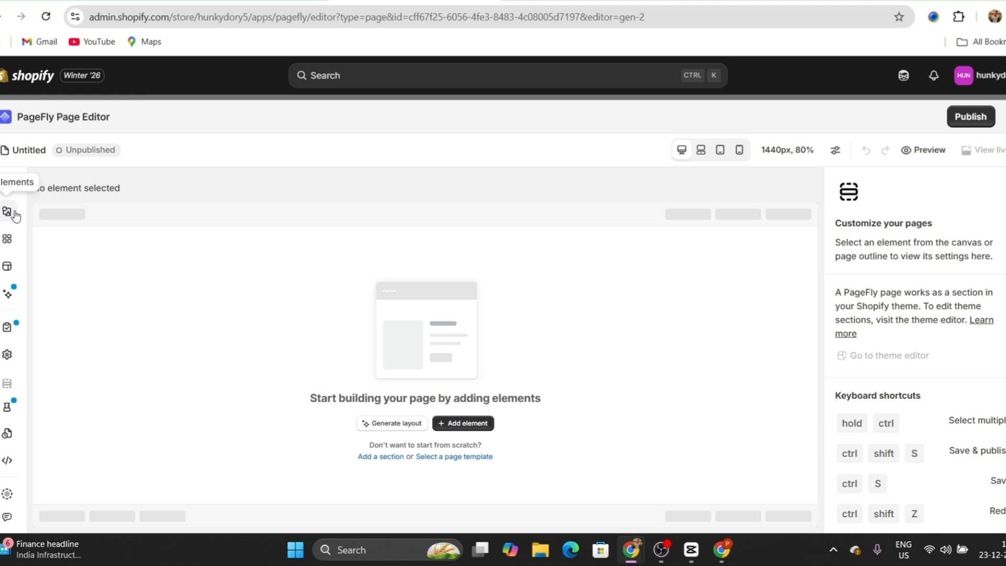
# Add a blank section to the empty page and place a Google Map element, found by searching "map", inside it.
pyautogui.click(15, 215)
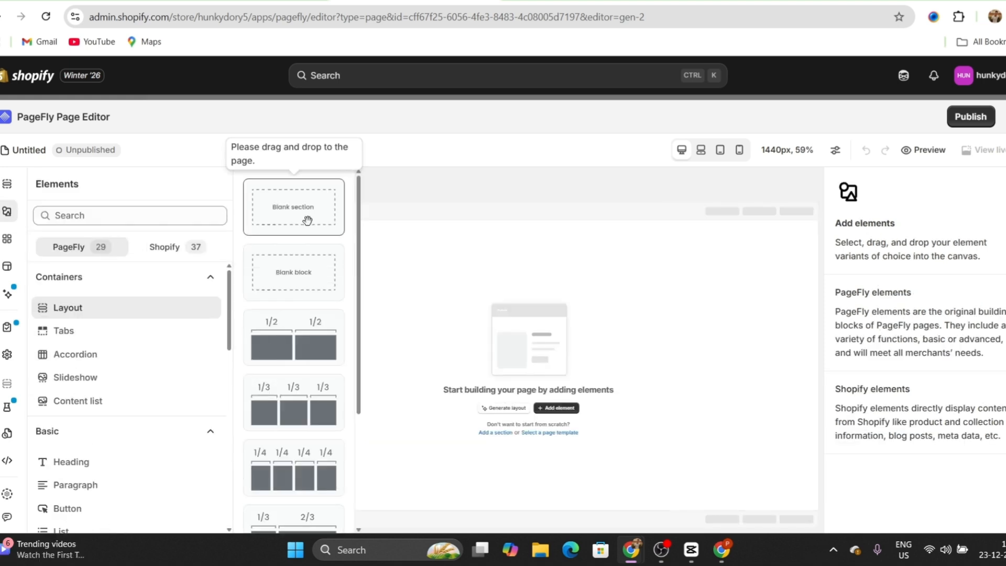
pyautogui.moveTo(307, 220); pyautogui.dragTo(433, 271)
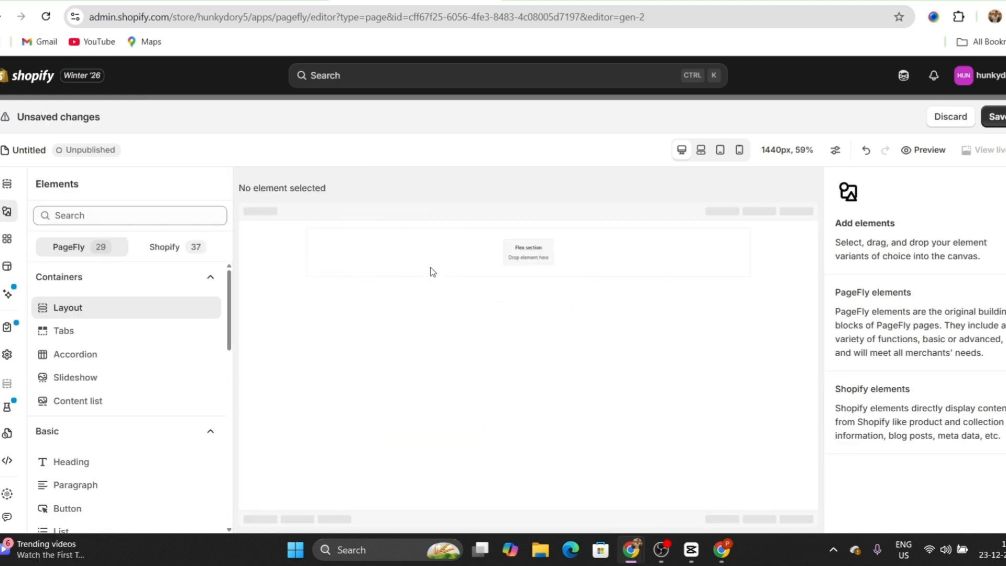
pyautogui.click(11, 211)
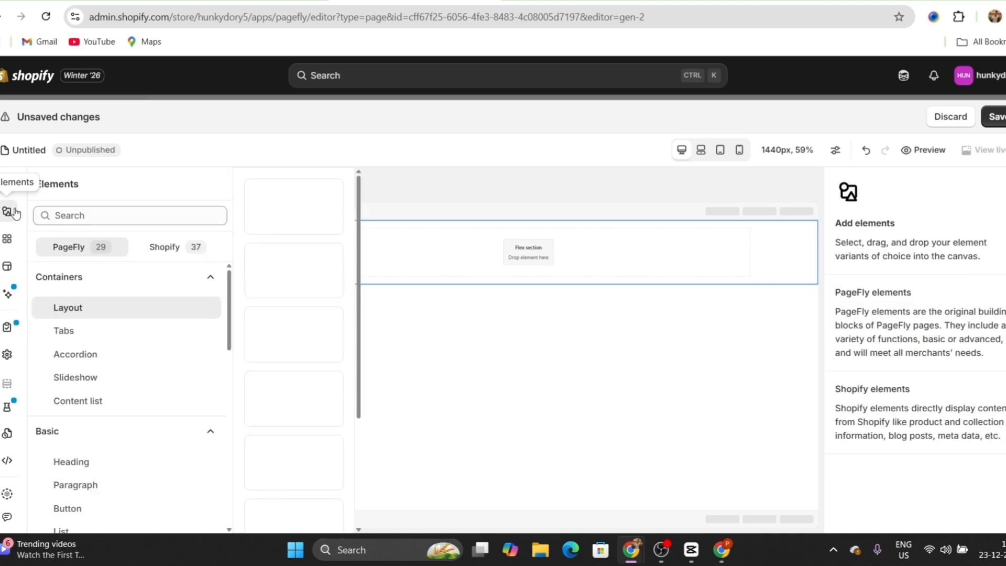
pyautogui.click(68, 217)
pyautogui.write('map')
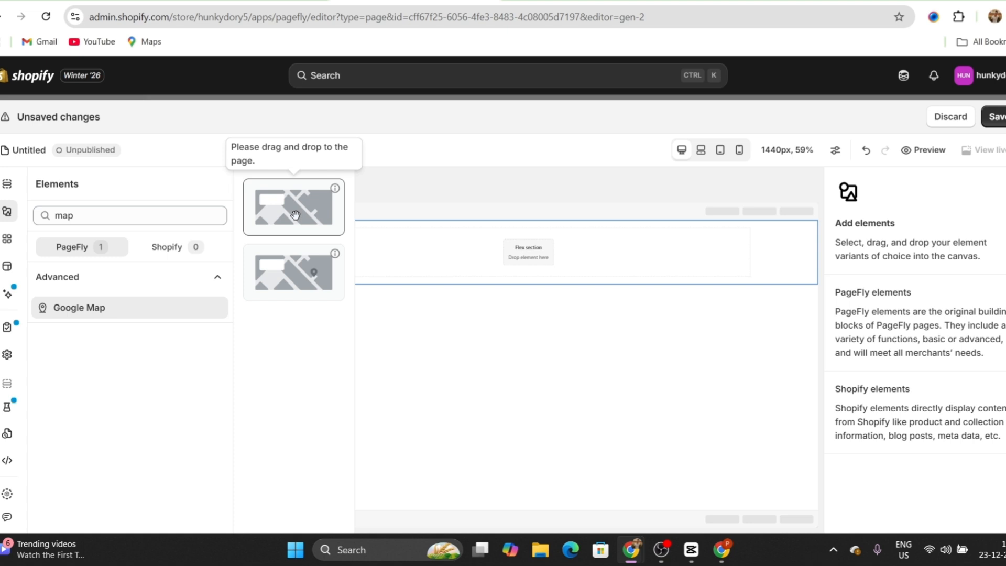
pyautogui.moveTo(298, 280); pyautogui.dragTo(409, 249)
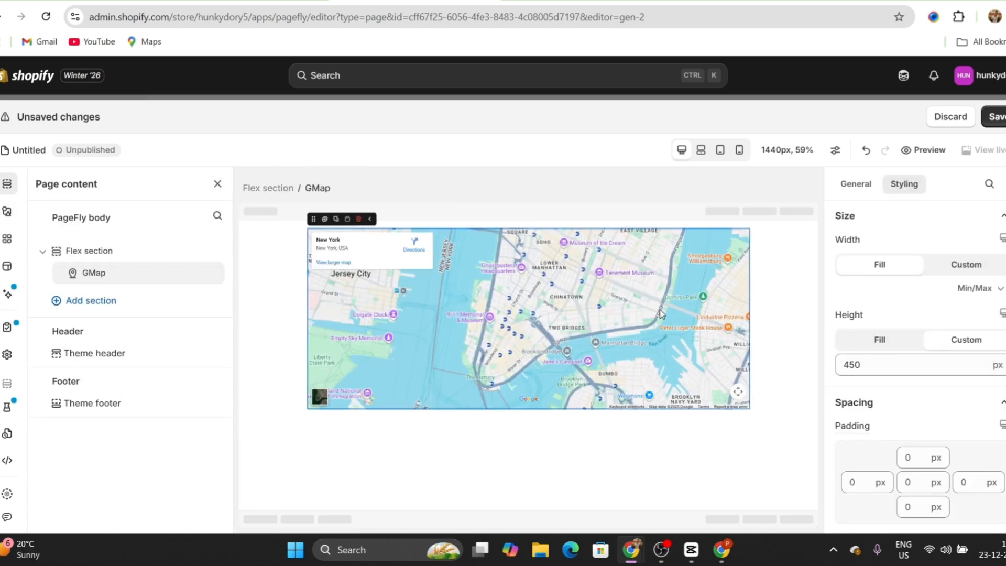
# Set the map section's content width to Fill container and its padding to 0 px on all sides.
pyautogui.click(96, 251)
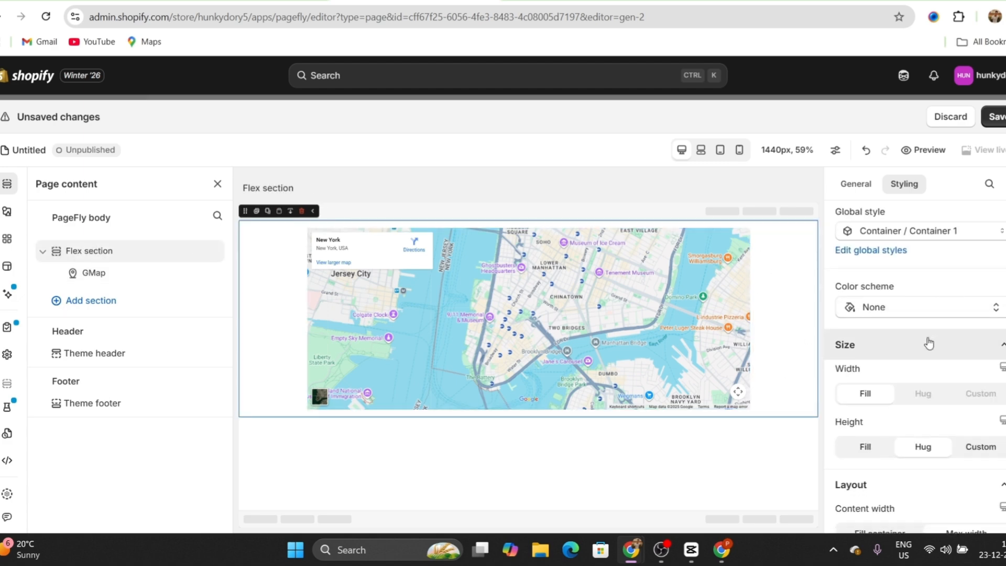
pyautogui.scroll(-4, 892, 294)
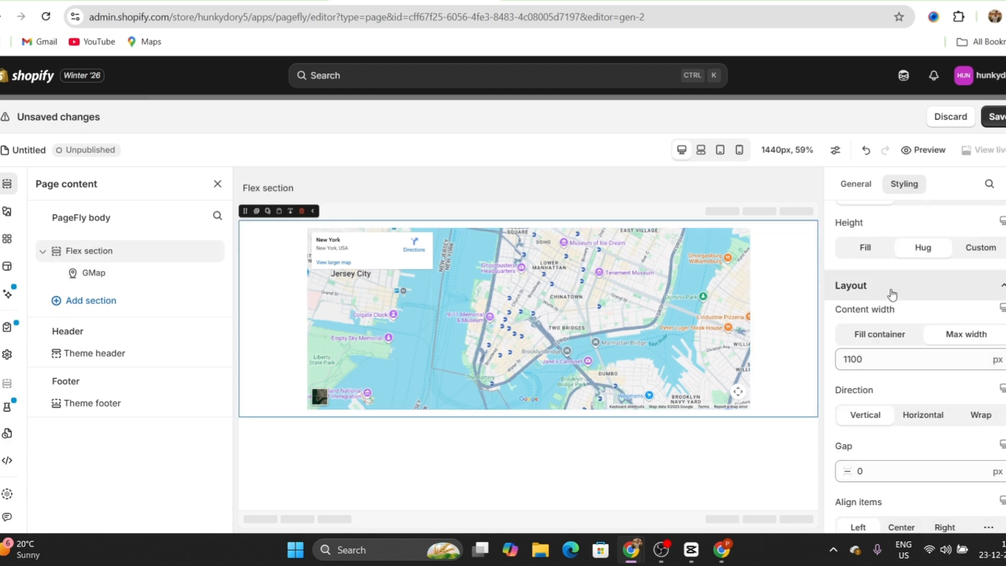
pyautogui.click(880, 339)
pyautogui.scroll(-5, 921, 325)
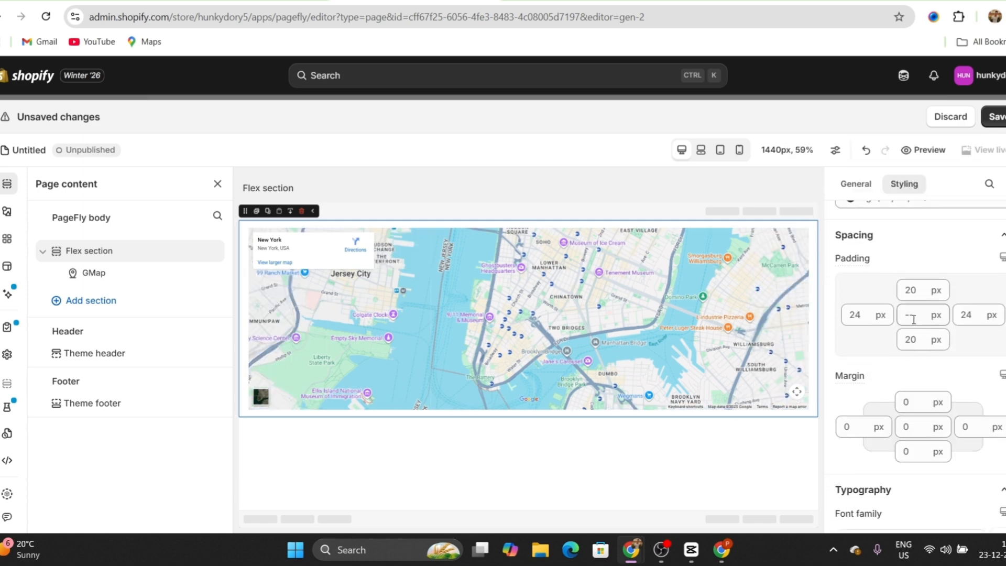
pyautogui.click(914, 316)
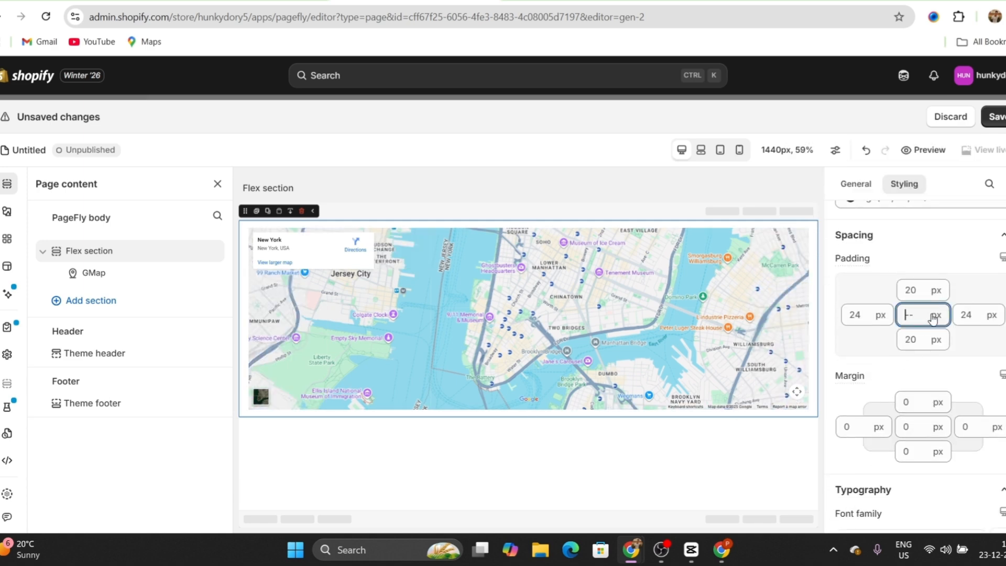
pyautogui.write('0')
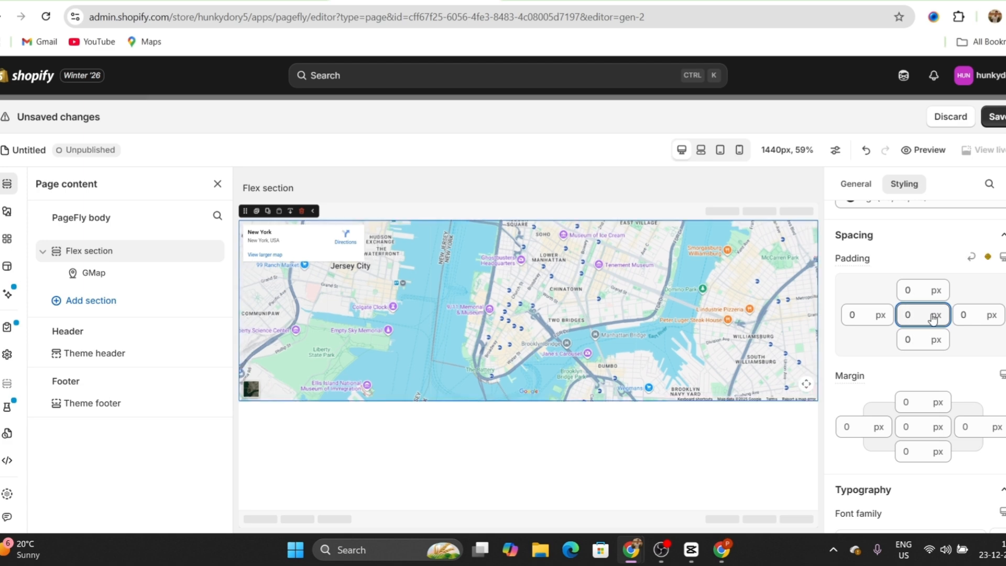
# Switch the Google Map element's map type to Satellite.
pyautogui.click(615, 370)
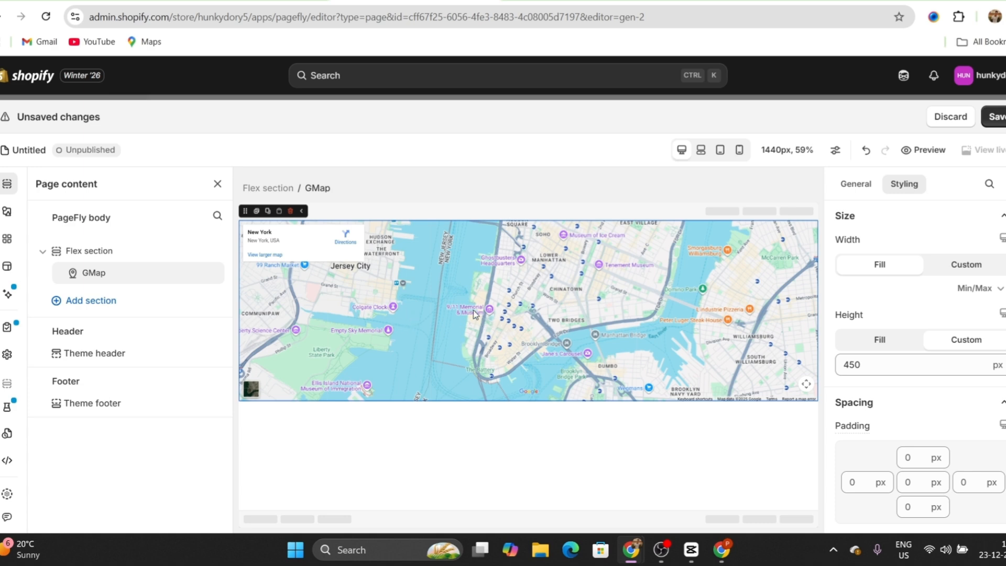
pyautogui.click(853, 195)
pyautogui.click(907, 258)
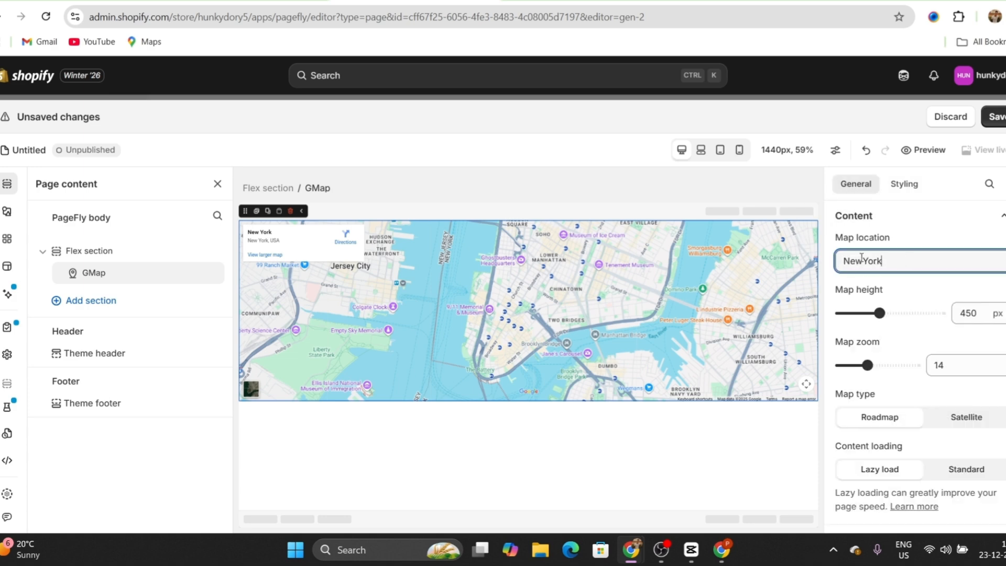
pyautogui.click(915, 368)
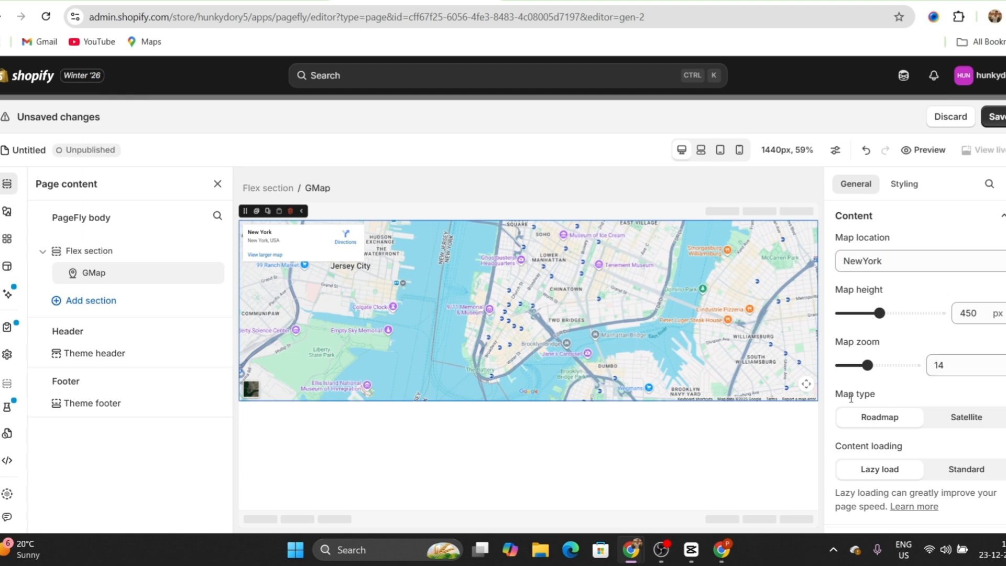
pyautogui.click(961, 419)
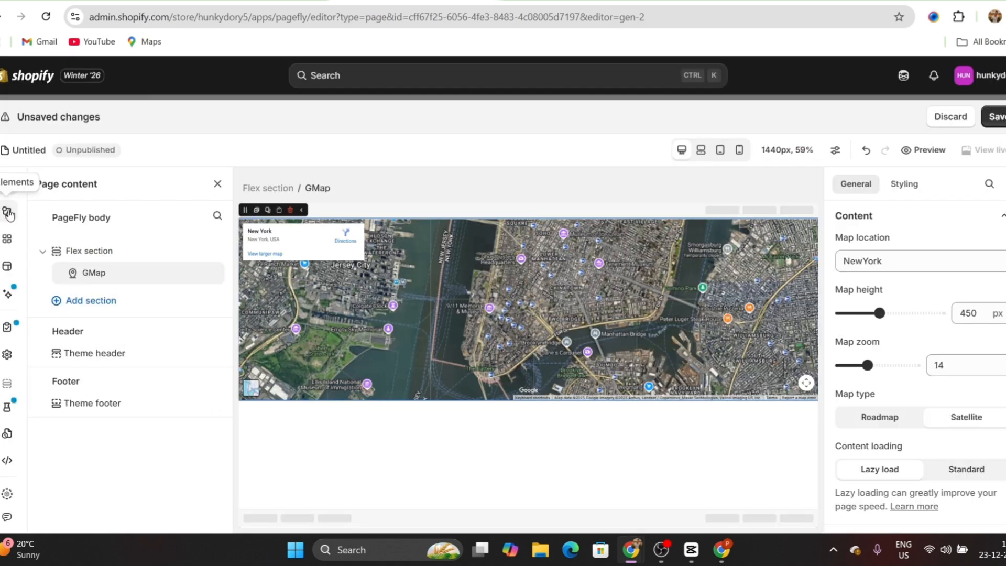
# Add a blank section below the map and place a two-column 1/2 + 1/2 layout inside it.
pyautogui.click(7, 211)
pyautogui.scroll(10, 113, 366)
pyautogui.click(83, 310)
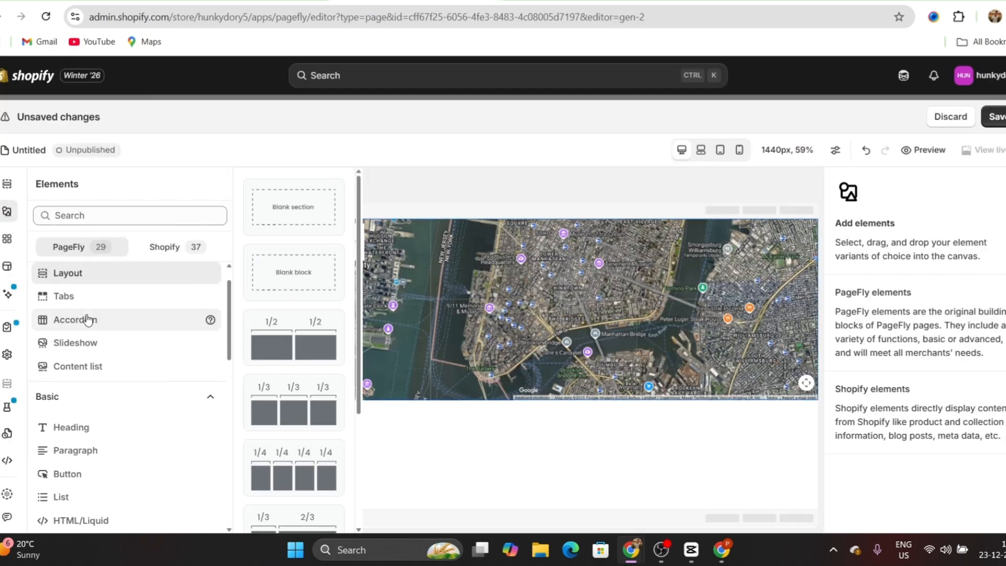
pyautogui.moveTo(293, 207); pyautogui.dragTo(365, 444)
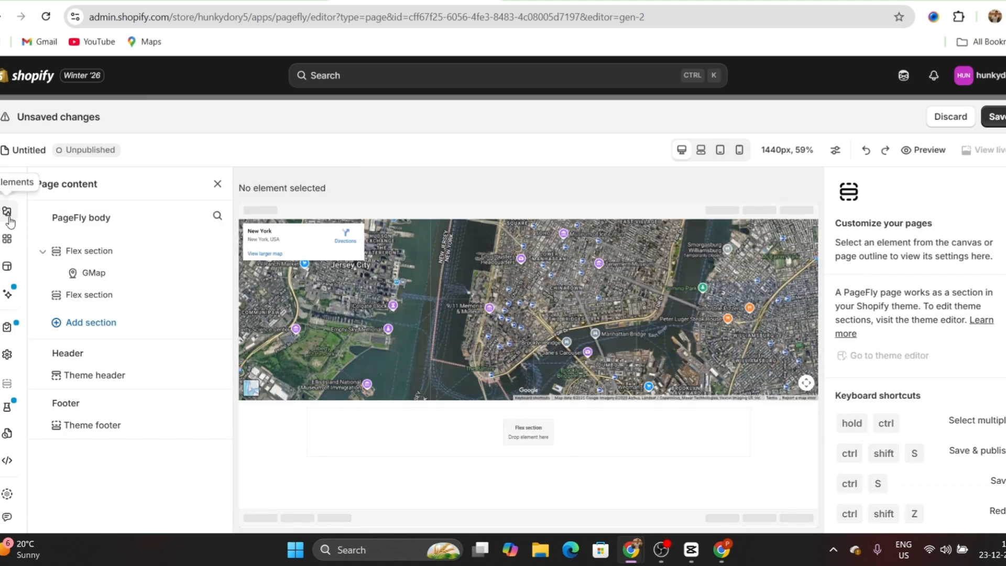
pyautogui.click(8, 214)
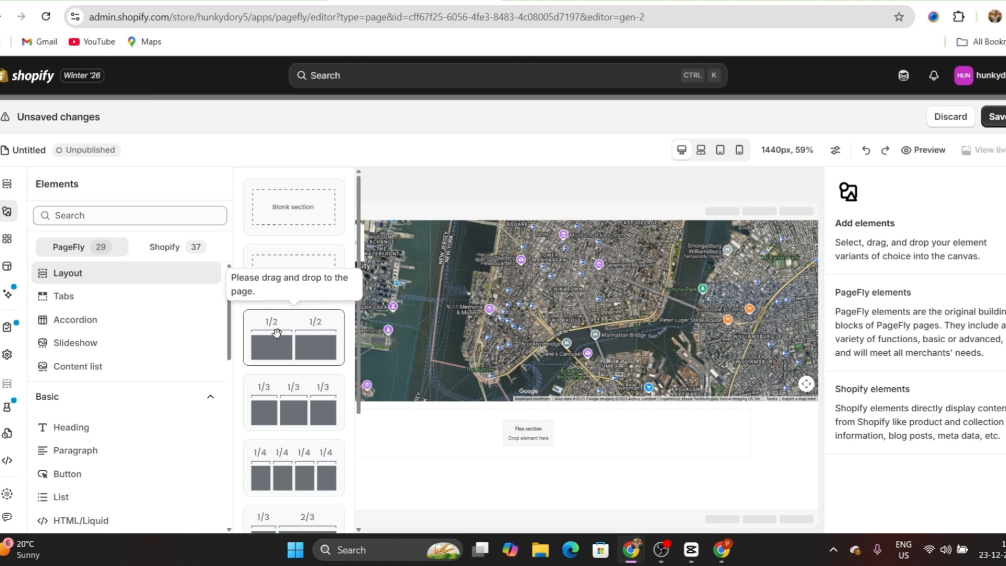
pyautogui.moveTo(276, 333); pyautogui.dragTo(460, 431)
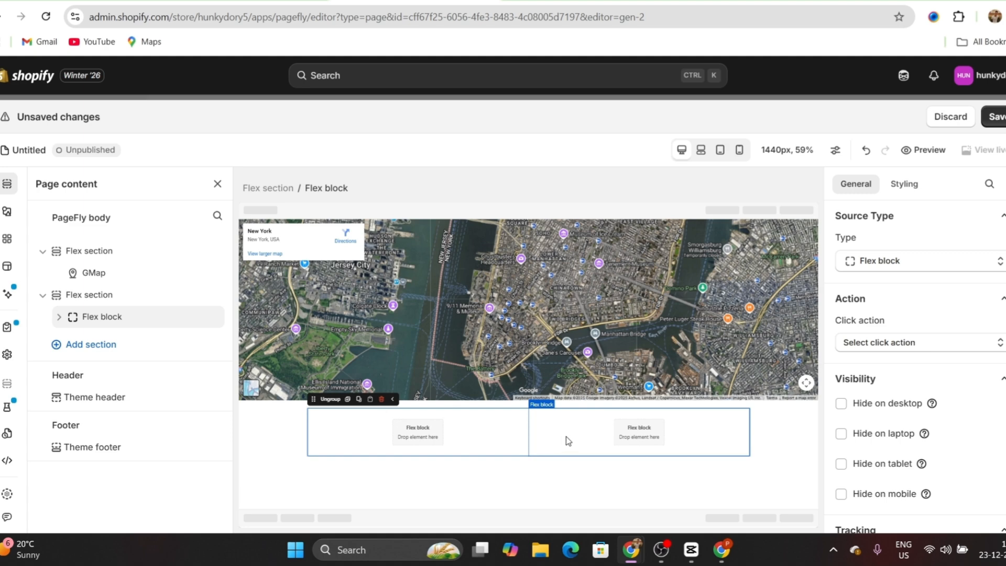
# Place a plain heading in the first column of the new layout and set its text to "Contact Us".
pyautogui.click(6, 223)
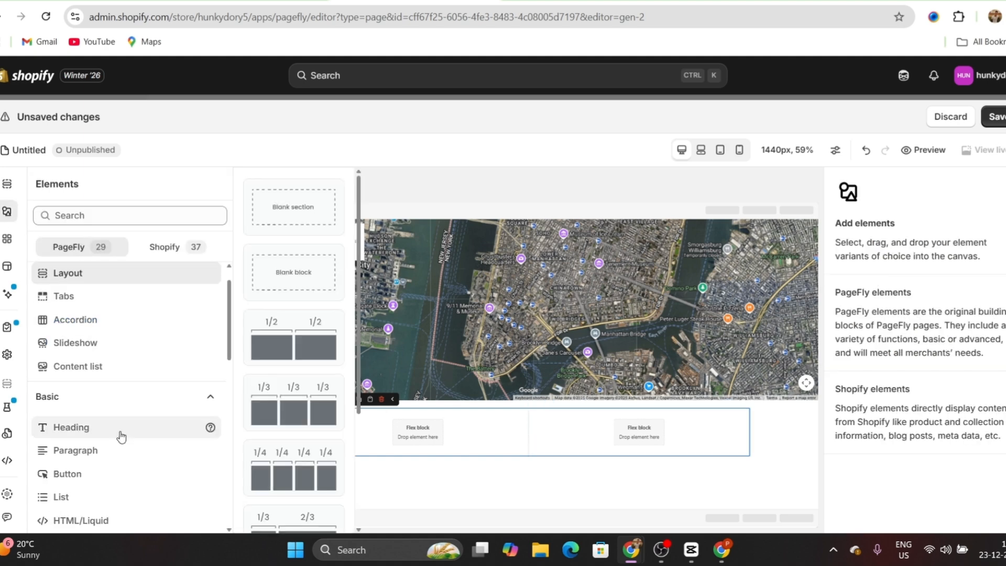
pyautogui.click(123, 430)
pyautogui.moveTo(278, 198); pyautogui.dragTo(384, 428)
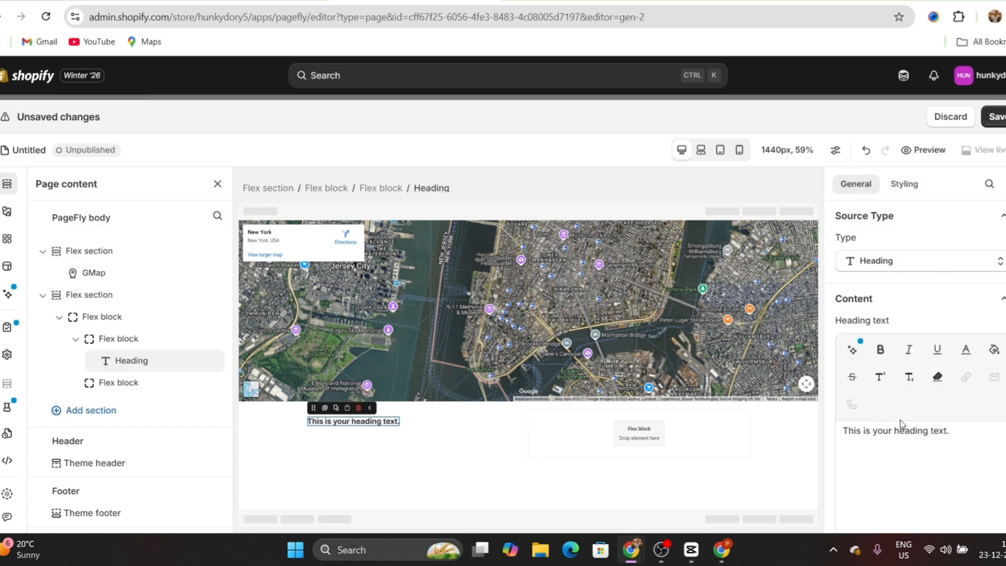
pyautogui.doubleClick(895, 438)
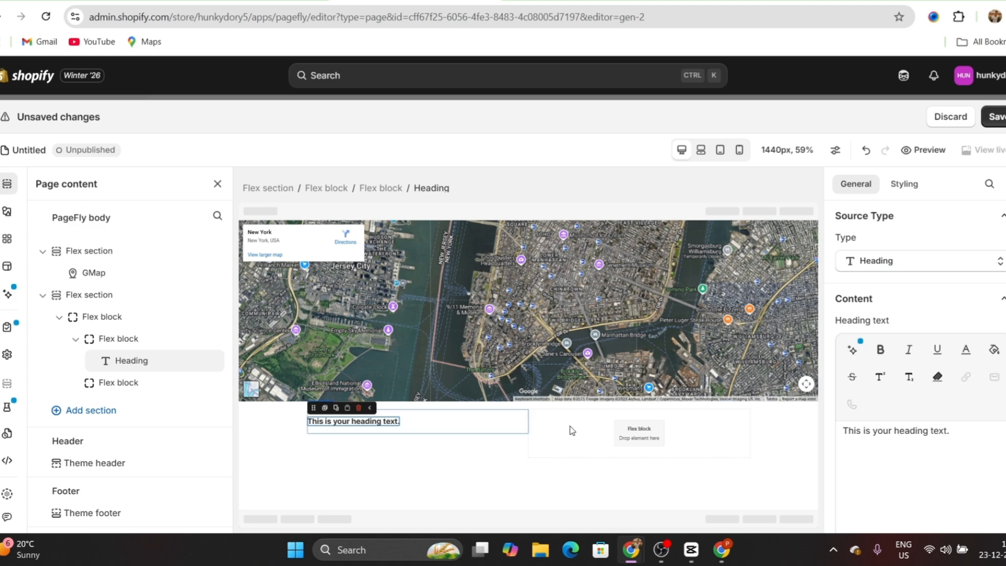
pyautogui.hotkey('ctrl', 'a')
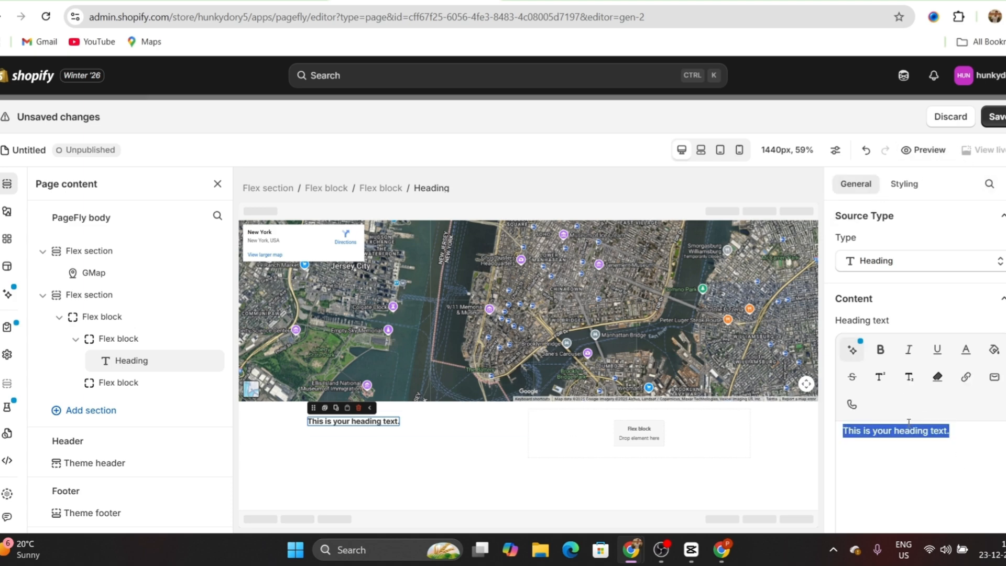
pyautogui.write('Contact Us')
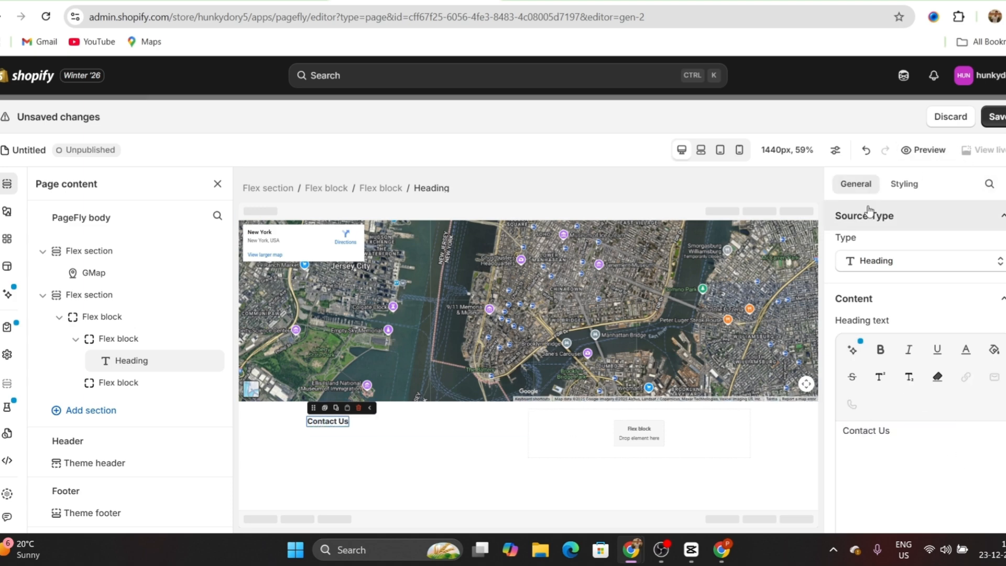
# Add the Google font Archivo Narrow to the available fonts and apply it to the Contact Us heading.
pyautogui.click(893, 186)
pyautogui.scroll(-8, 890, 262)
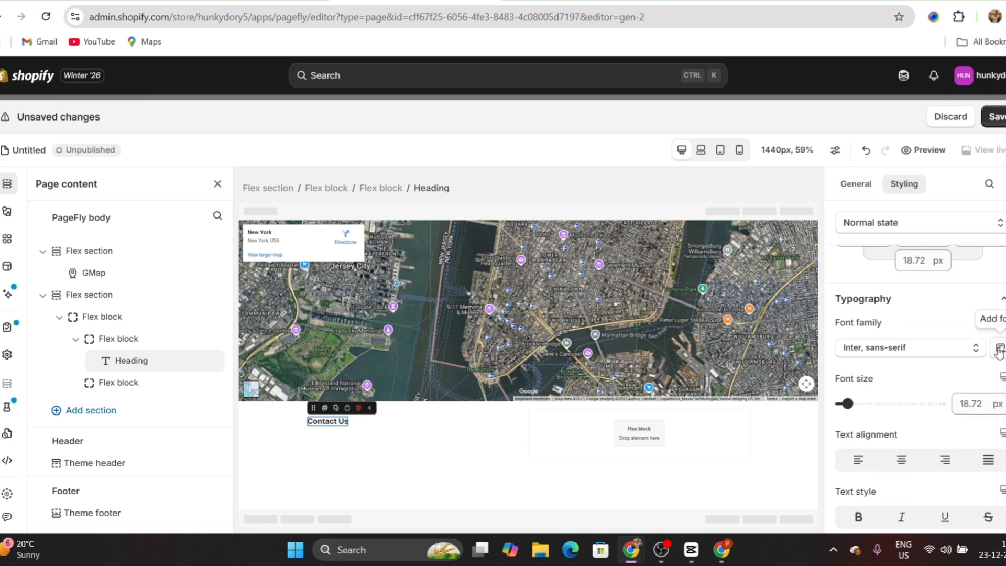
pyautogui.click(894, 289)
pyautogui.click(904, 246)
pyautogui.write('archiv')
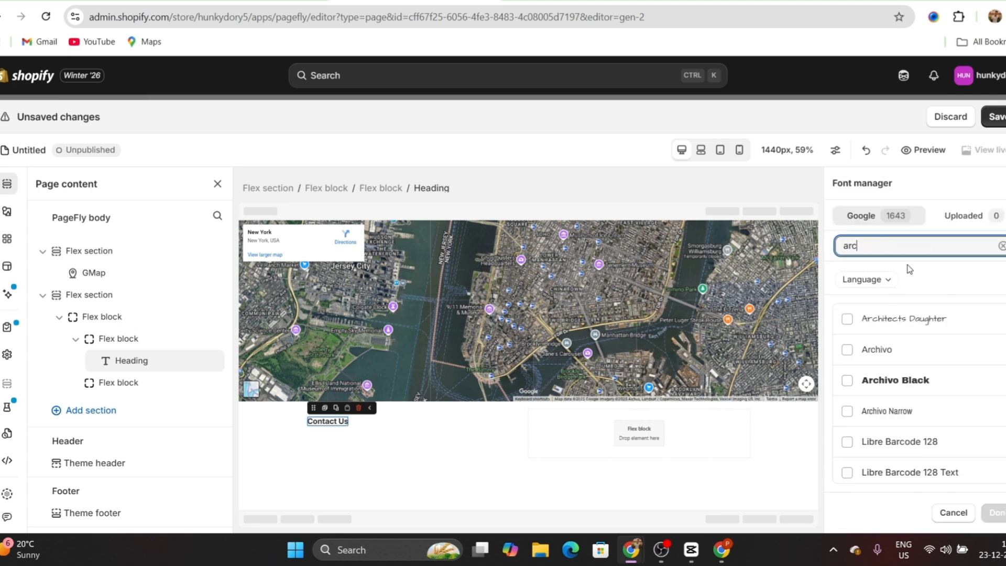
pyautogui.click(848, 380)
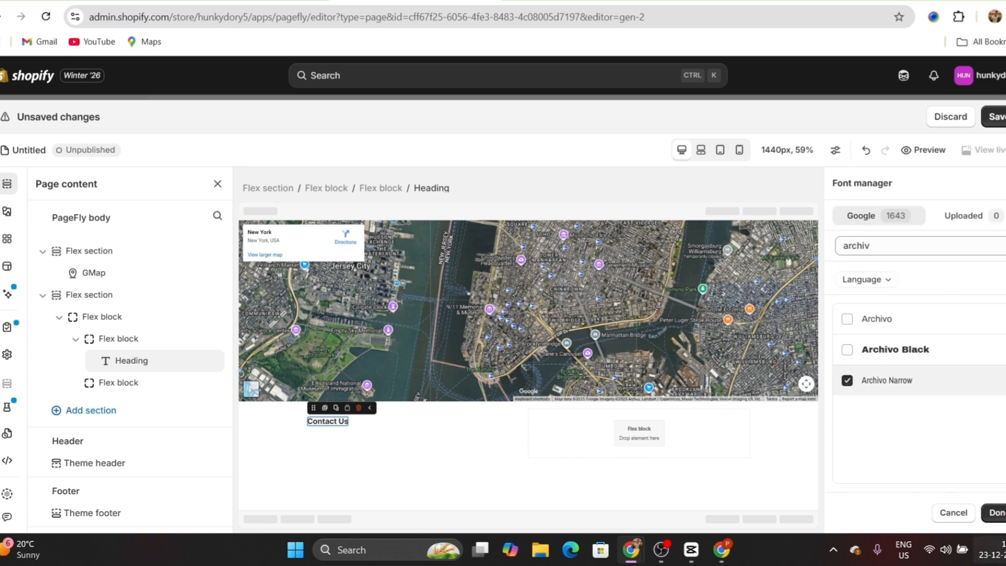
pyautogui.click(994, 512)
pyautogui.click(892, 349)
pyautogui.scroll(-1, 894, 314)
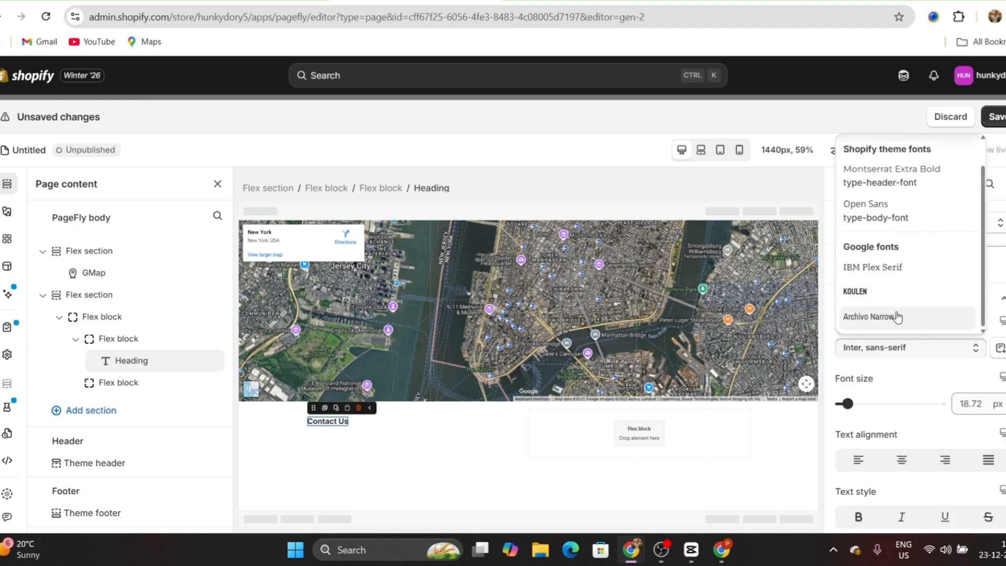
pyautogui.click(894, 320)
# Set the Contact Us heading's font size to 40 px and make it bold.
pyautogui.click(959, 403)
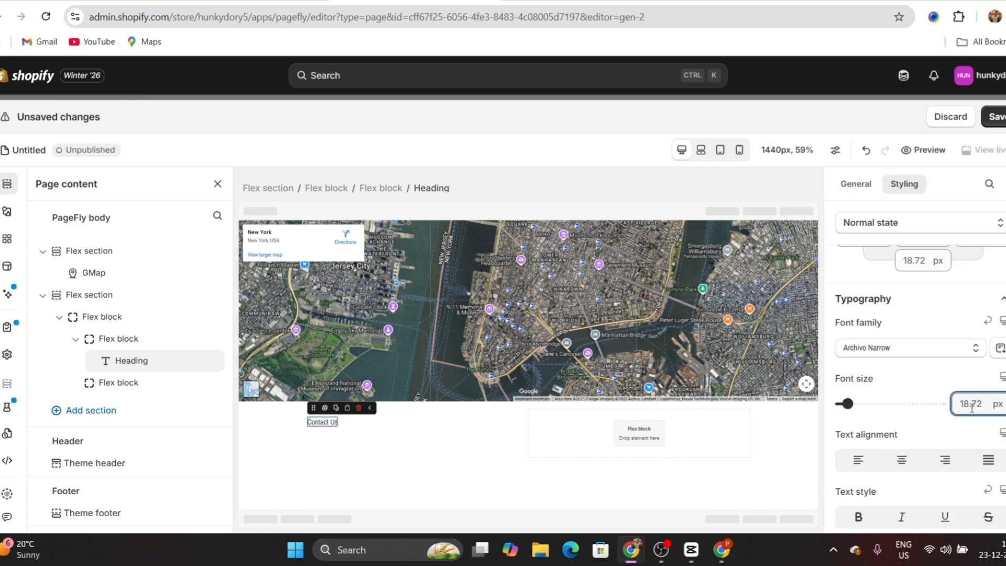
pyautogui.hotkey('ctrl', 'a')
pyautogui.write('40')
pyautogui.scroll(-1, 891, 430)
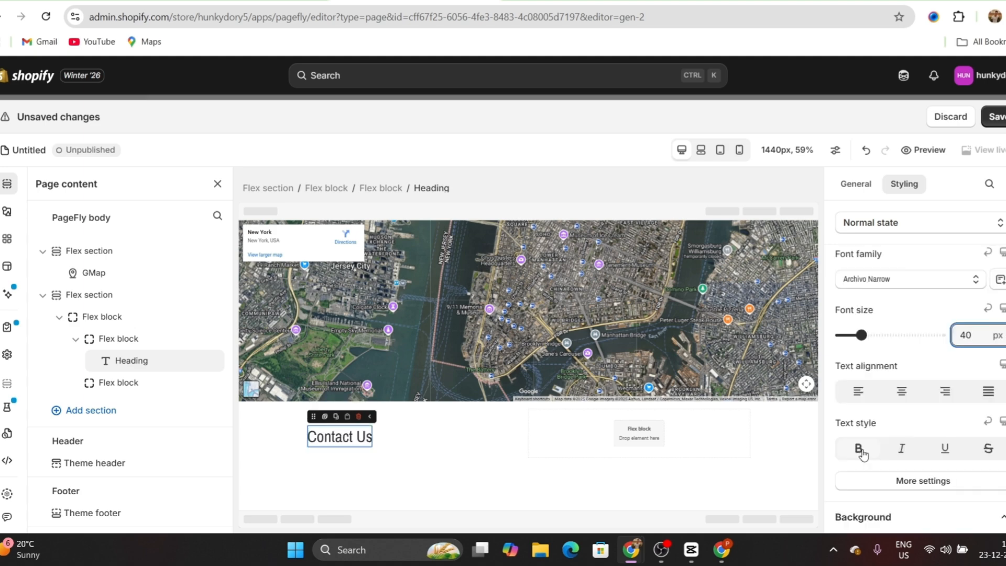
pyautogui.click(860, 450)
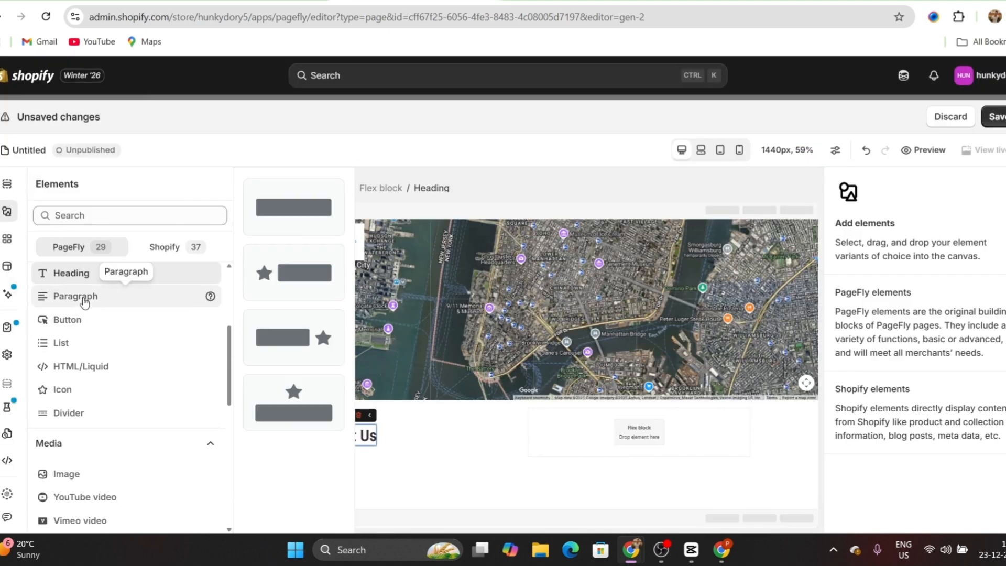
# Add a paragraph under Contact Us starting "Feel free to drop us a line", inviting NDA Sport feedback and giving hours 9:00AM to 5:00PM Monday to Friday.
pyautogui.click(85, 296)
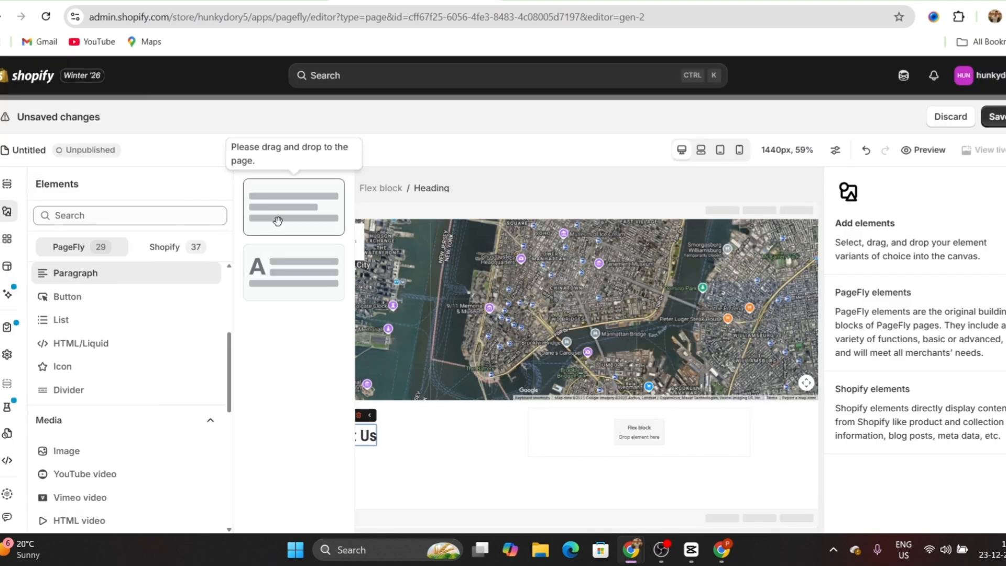
pyautogui.moveTo(276, 218); pyautogui.dragTo(387, 456)
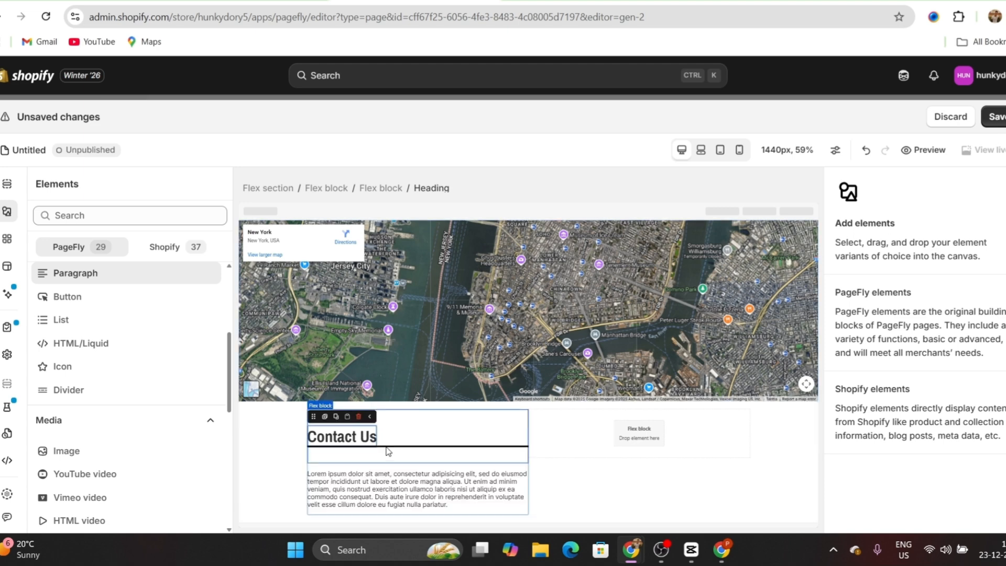
pyautogui.click(855, 184)
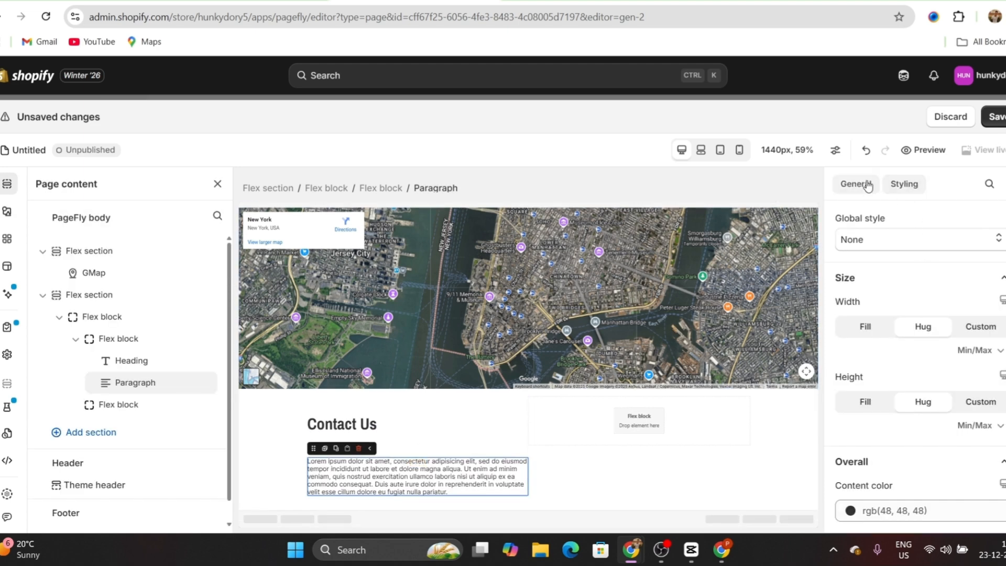
pyautogui.scroll(-1, 913, 433)
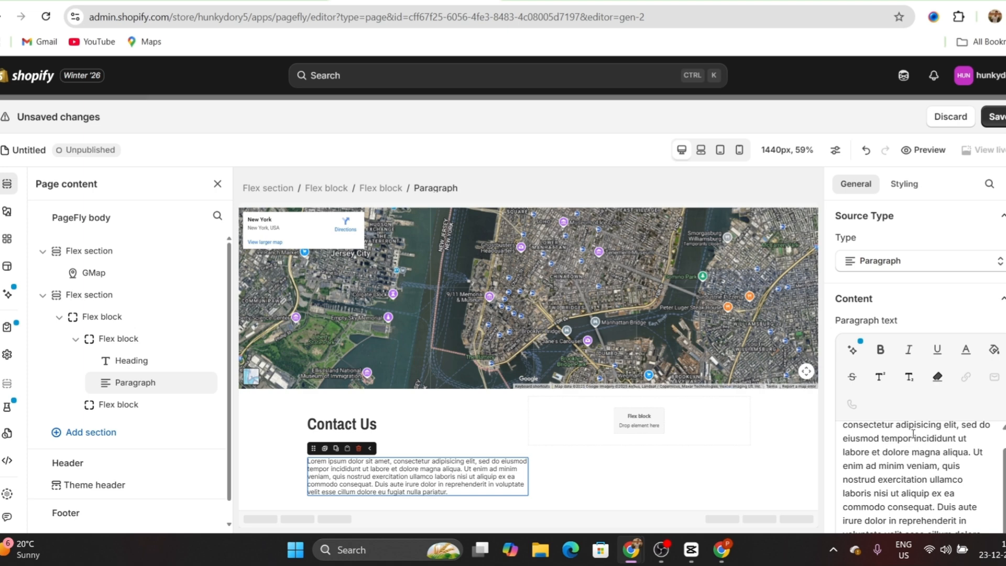
pyautogui.hotkey('ctrl', 'a')
pyautogui.write('Feel free to drop us a line via this contact form or visit our headquarter. The NDA Sport team is always looking for feedback and comments from you to improve our service quality. Our working hours is from 9:00AM to 5:00PM from Monday to Friday (except holidays and weekends).')
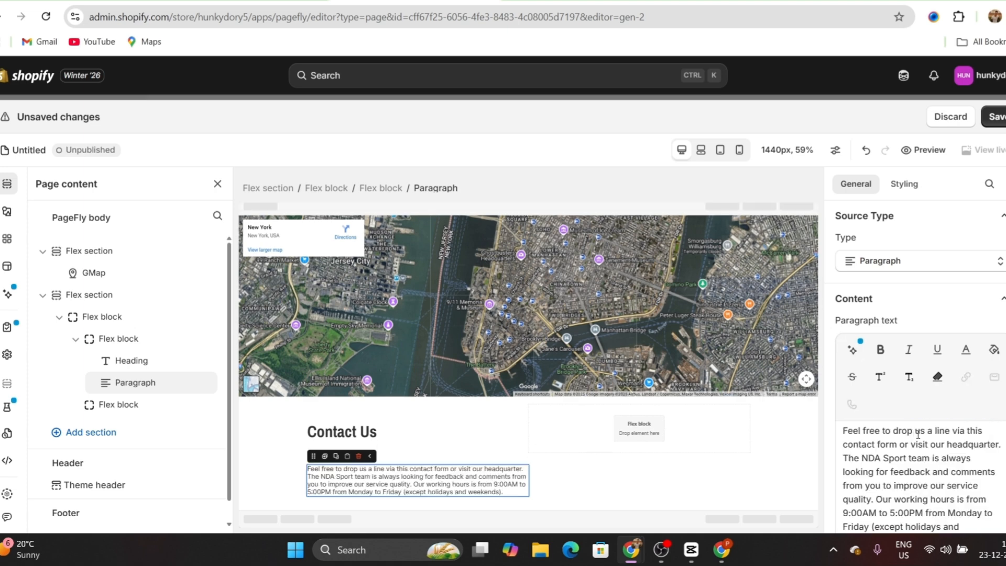
# Set the contact paragraph's font to Archivo Narrow and its font size to 14 px.
pyautogui.click(904, 184)
pyautogui.click(912, 372)
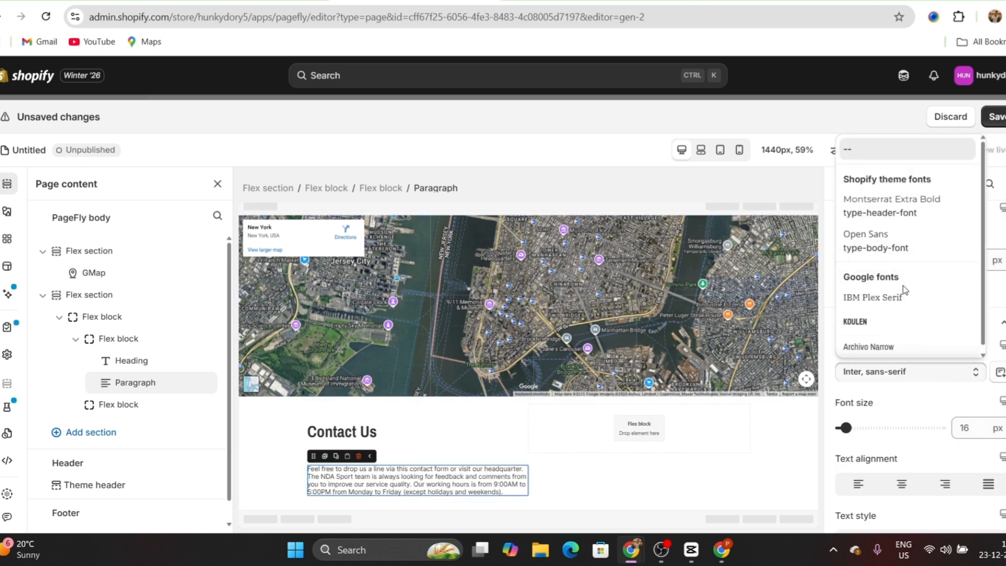
pyautogui.click(885, 349)
pyautogui.click(961, 427)
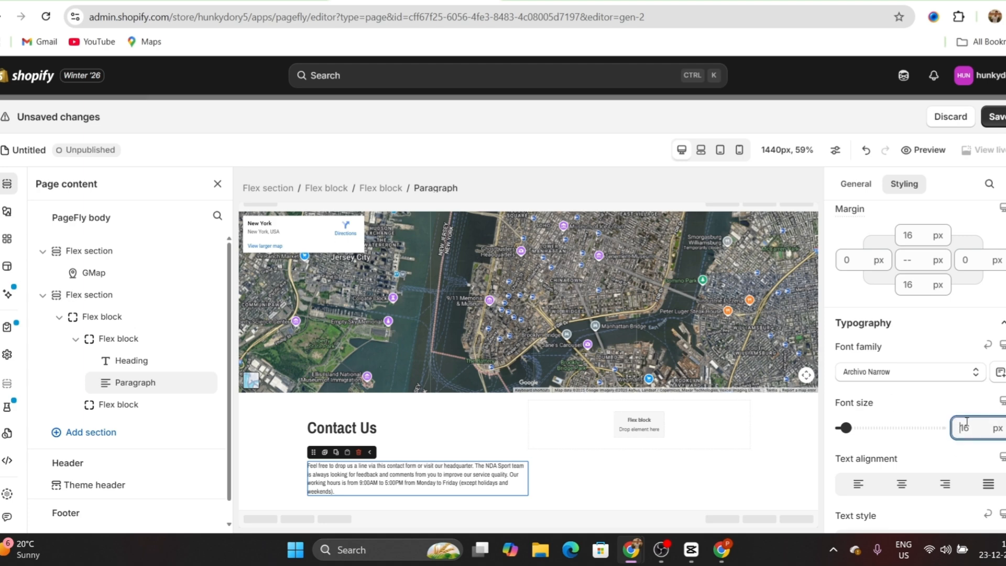
pyautogui.press('Delete')
pyautogui.press('Delete')
pyautogui.write('14')
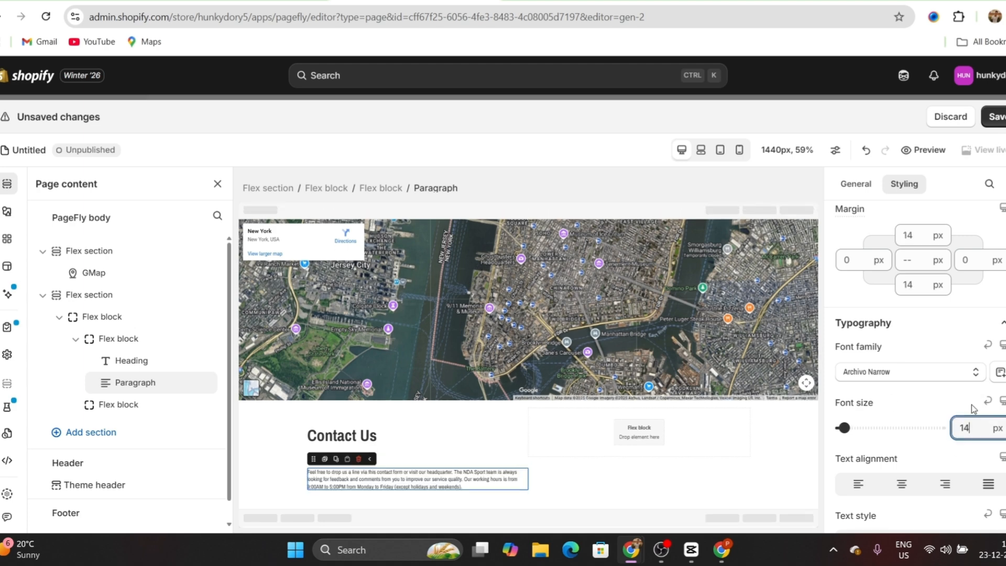
# Set the contact paragraph's top margin to 0 px.
pyautogui.scroll(1, 921, 386)
pyautogui.click(902, 304)
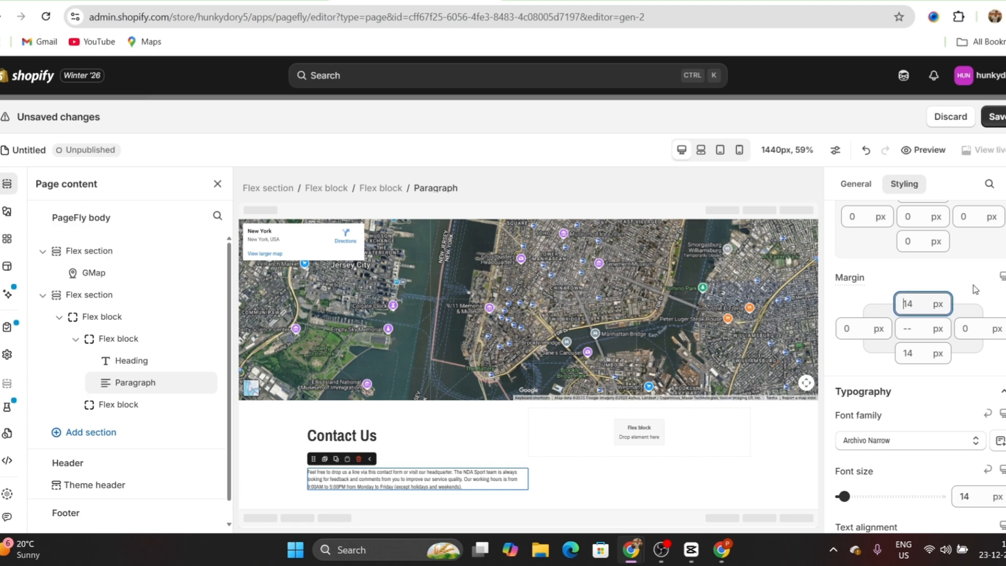
pyautogui.press('Delete')
pyautogui.press('Delete')
pyautogui.write('0')
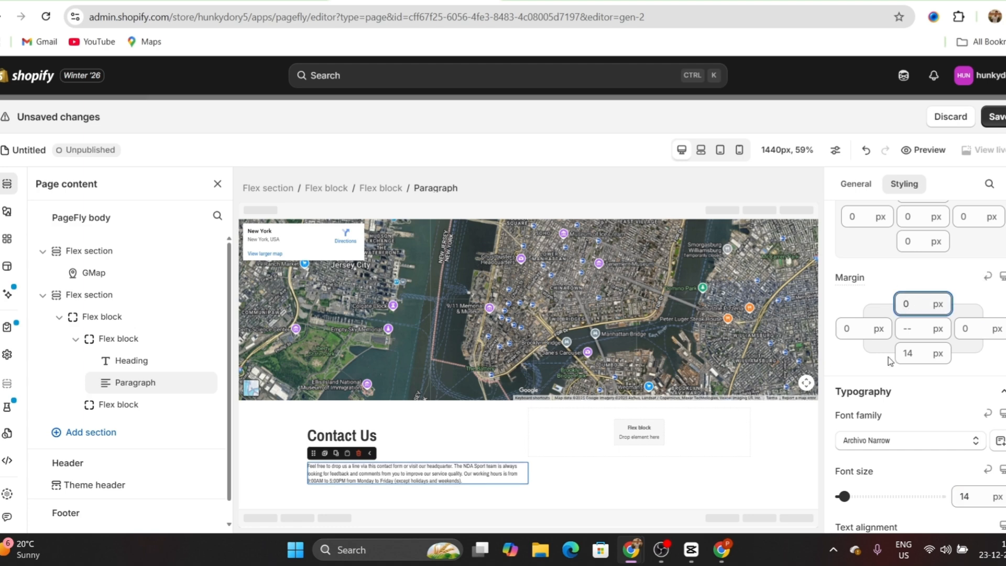
# Set the contact paragraph's bottom margin to 3 px and shrink the gap between it and the Contact Us heading.
pyautogui.click(907, 356)
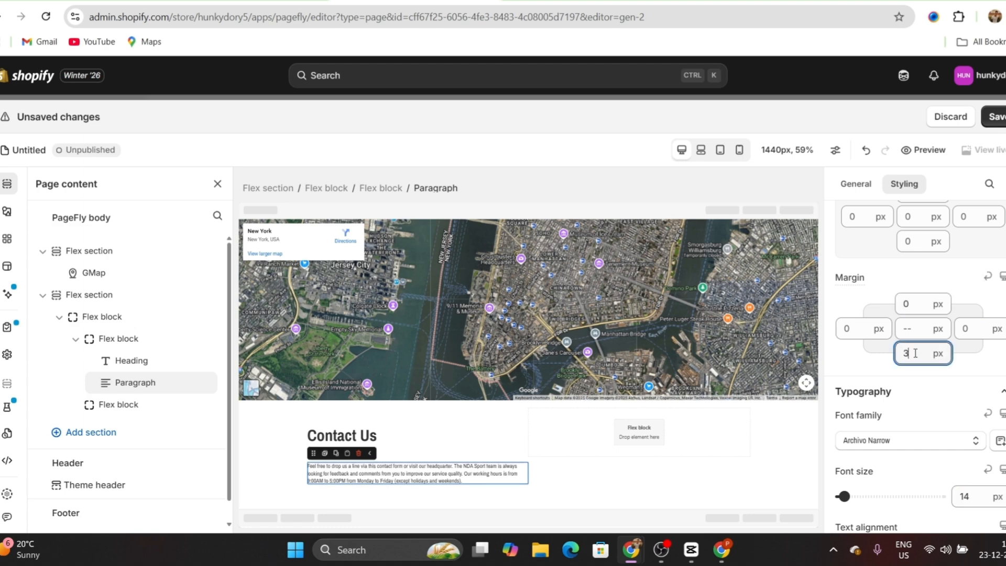
pyautogui.write('3')
pyautogui.click(354, 436)
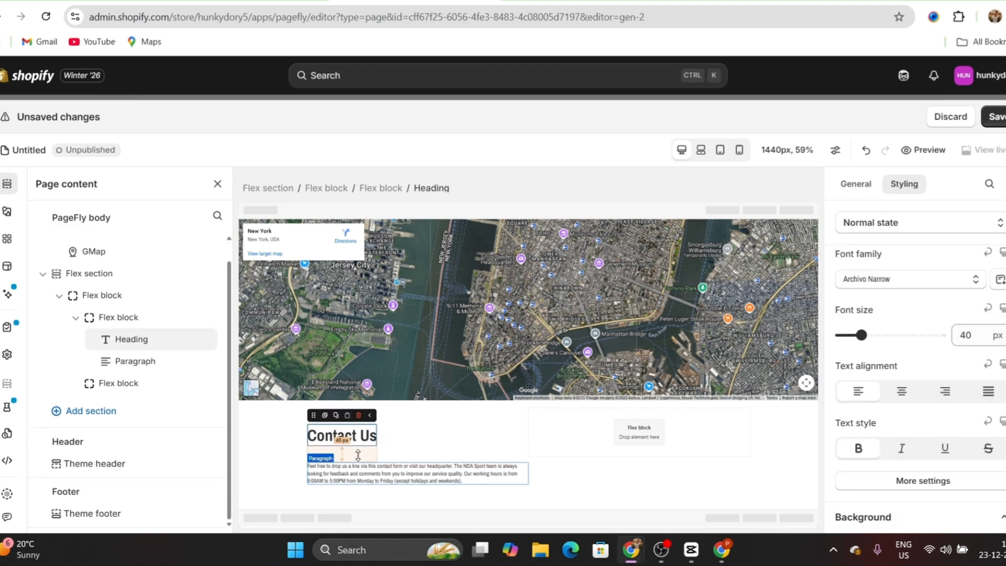
pyautogui.moveTo(357, 455); pyautogui.dragTo(365, 426)
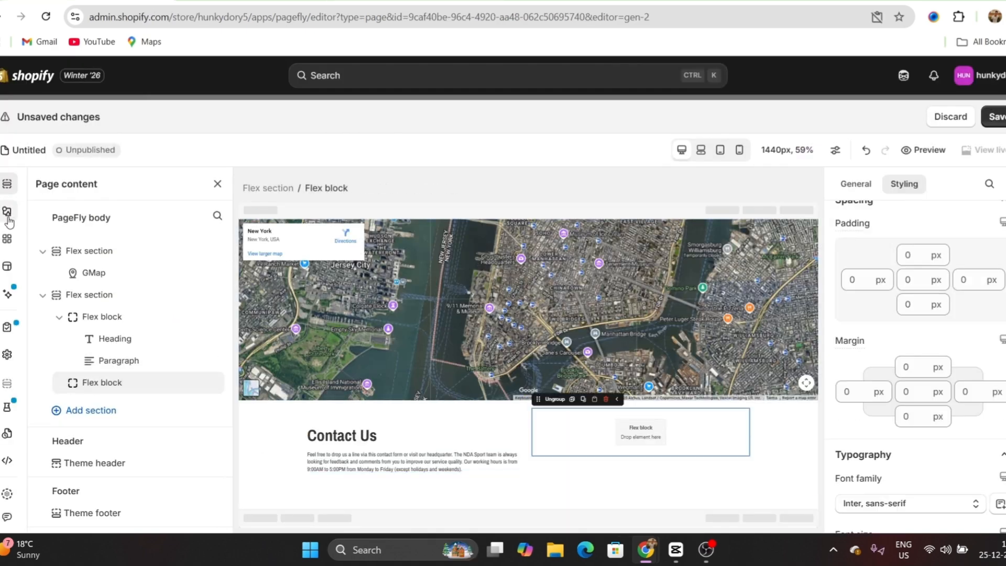
# Add a content list under the contact paragraph and duplicate its third item.
pyautogui.click(8, 214)
pyautogui.moveTo(287, 217); pyautogui.dragTo(417, 478)
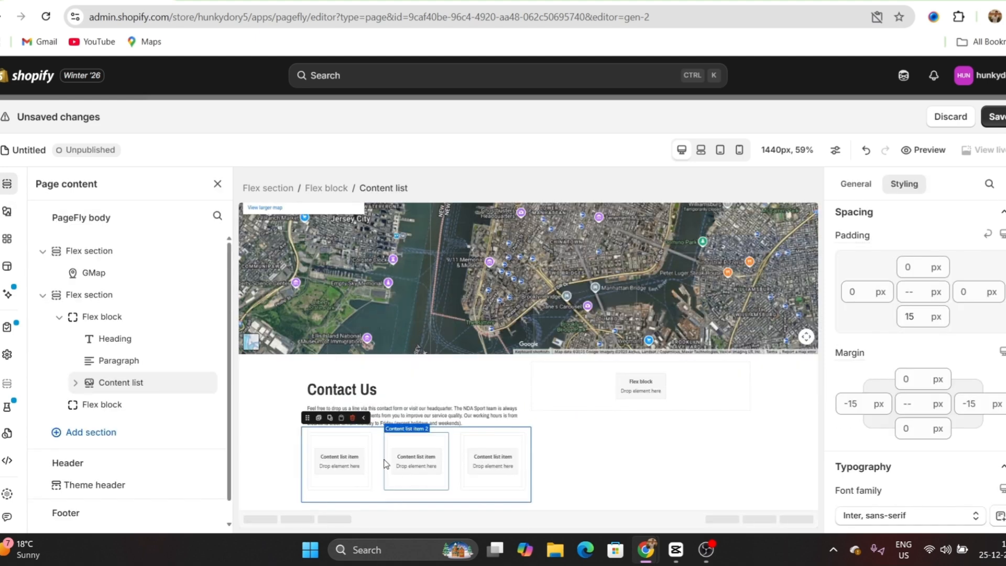
pyautogui.click(853, 188)
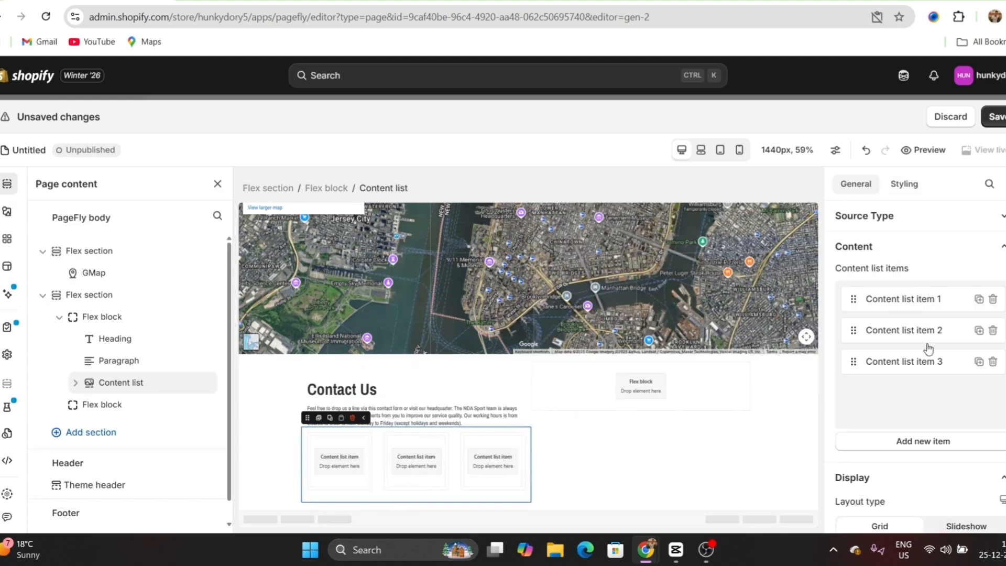
pyautogui.scroll(-5, 928, 349)
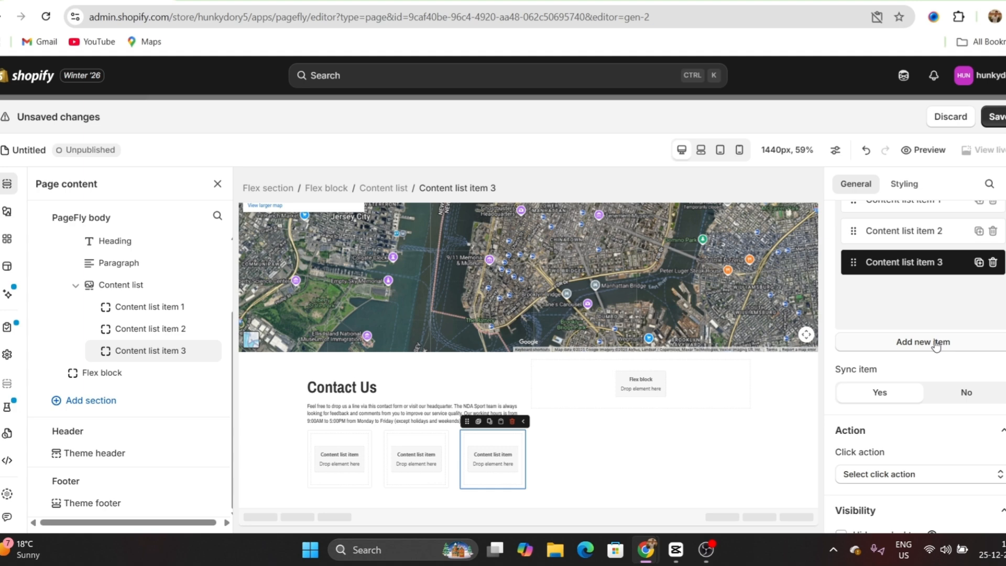
pyautogui.click(979, 263)
# Add a blank block and a star icon to the first content list item, and align the icon left.
pyautogui.click(120, 270)
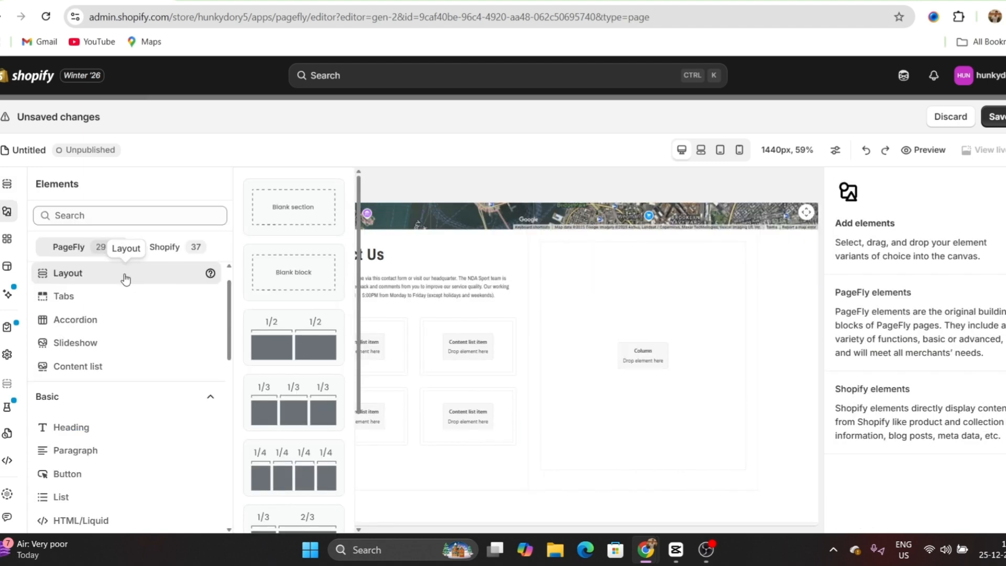
pyautogui.moveTo(299, 271); pyautogui.dragTo(355, 356)
pyautogui.click(71, 210)
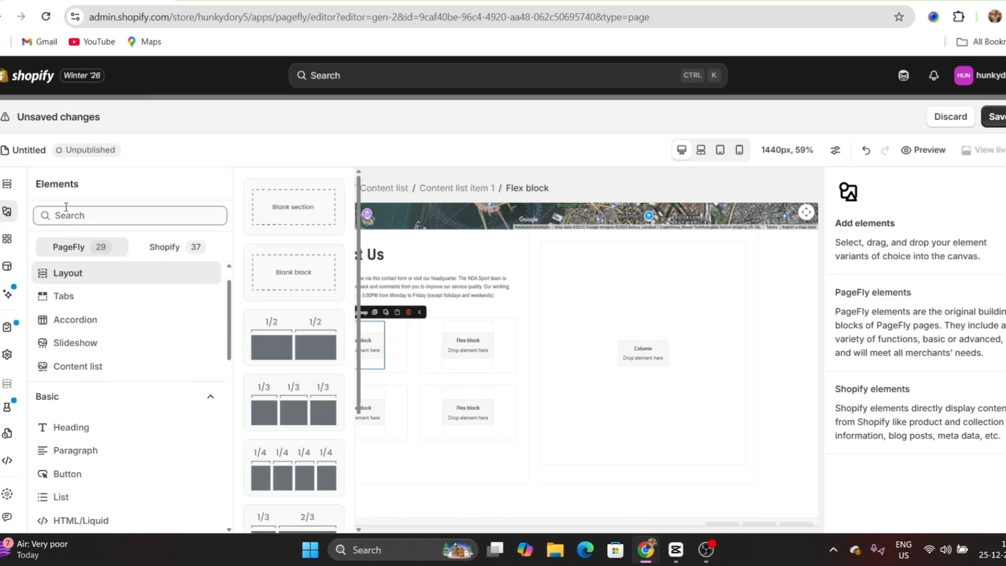
pyautogui.write('icon')
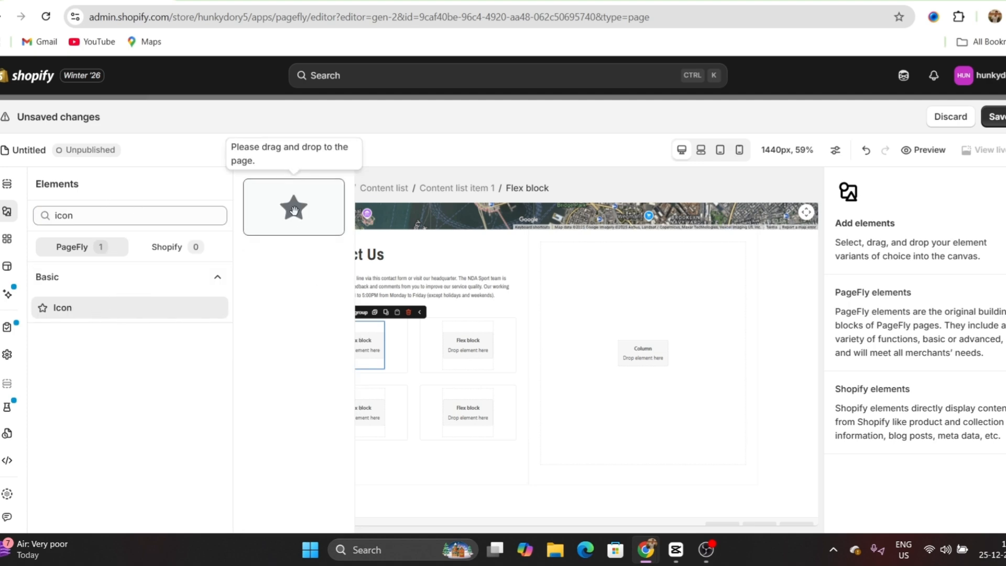
pyautogui.moveTo(293, 207); pyautogui.dragTo(356, 388)
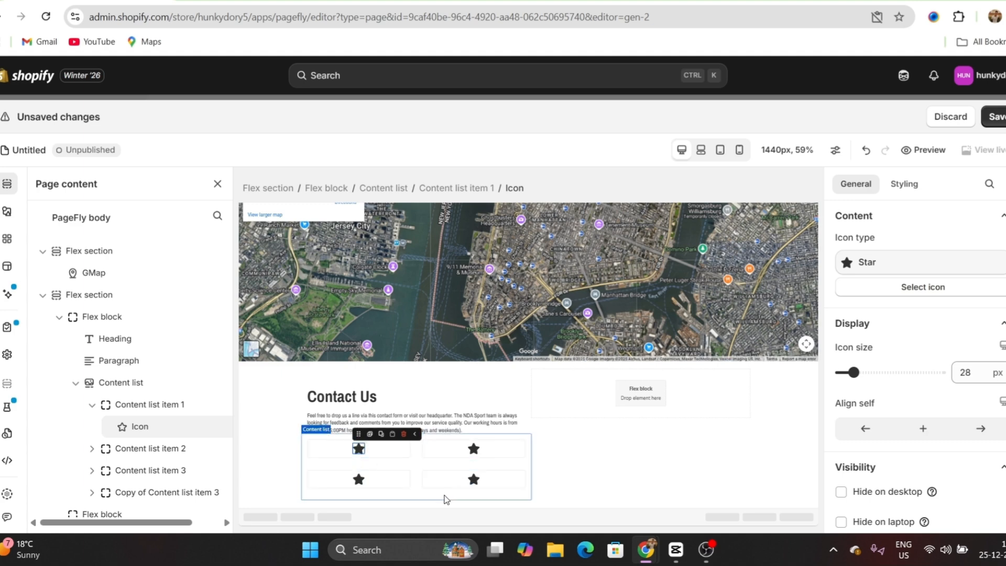
pyautogui.scroll(-3, 902, 366)
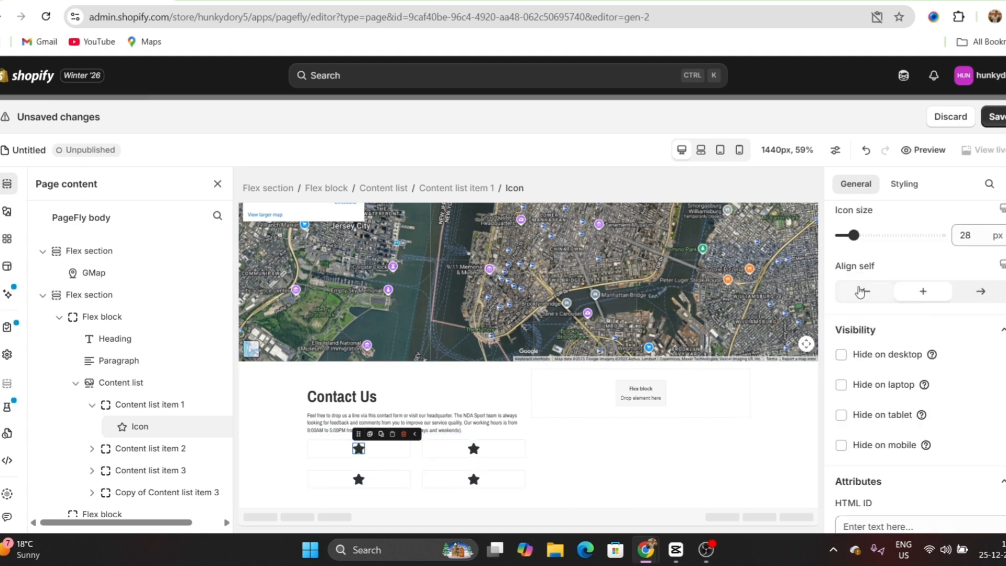
pyautogui.click(865, 291)
# Add a blank block beneath the icon in the first content list item, holding a heading and a paragraph.
pyautogui.click(8, 211)
pyautogui.moveTo(278, 274); pyautogui.dragTo(365, 457)
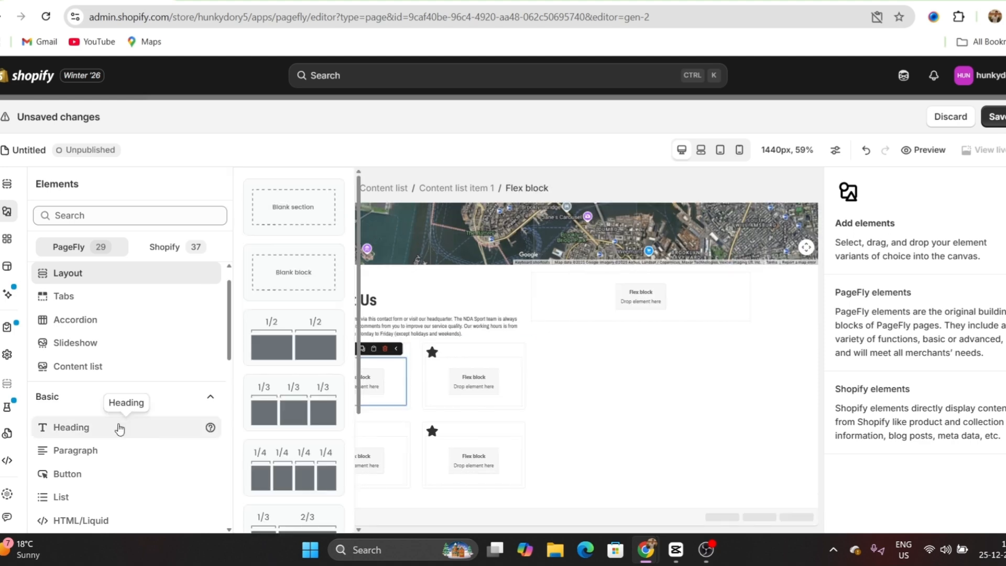
pyautogui.click(119, 427)
pyautogui.moveTo(295, 204); pyautogui.dragTo(411, 477)
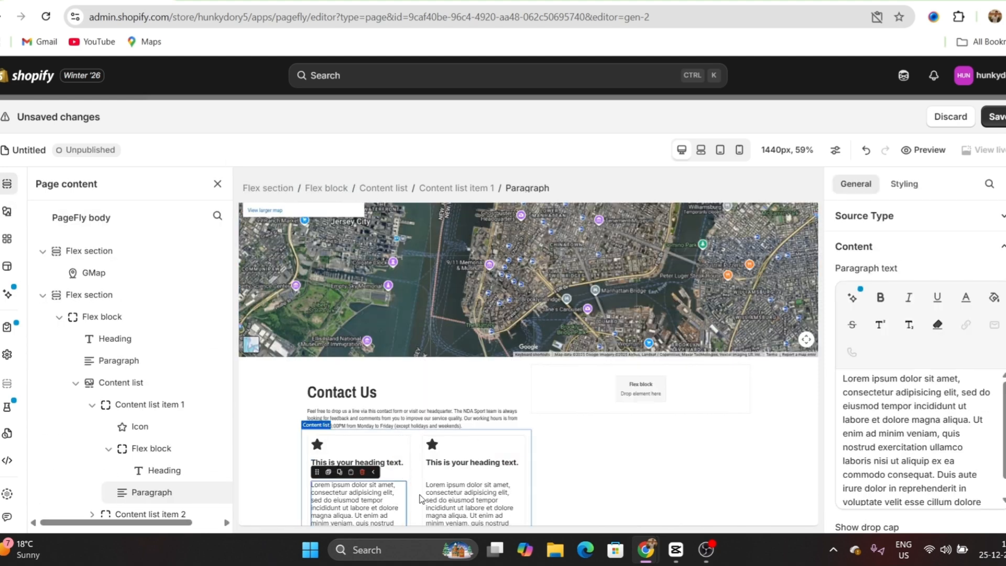
# Style the content list item's heading in bold Archivo Narrow at 24 px.
pyautogui.click(905, 184)
pyautogui.scroll(-3, 909, 398)
pyautogui.click(898, 347)
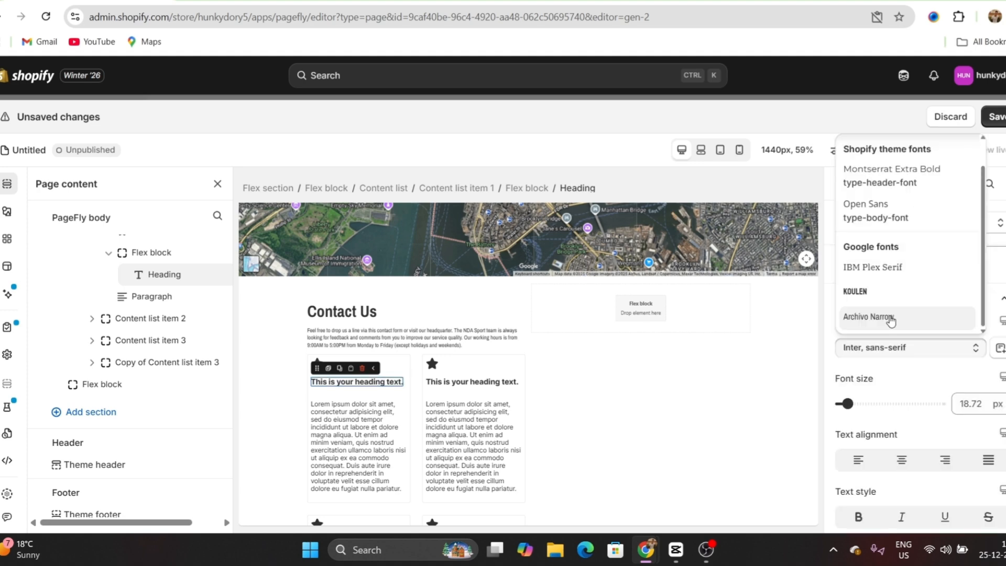
pyautogui.click(891, 317)
pyautogui.scroll(-3, 912, 398)
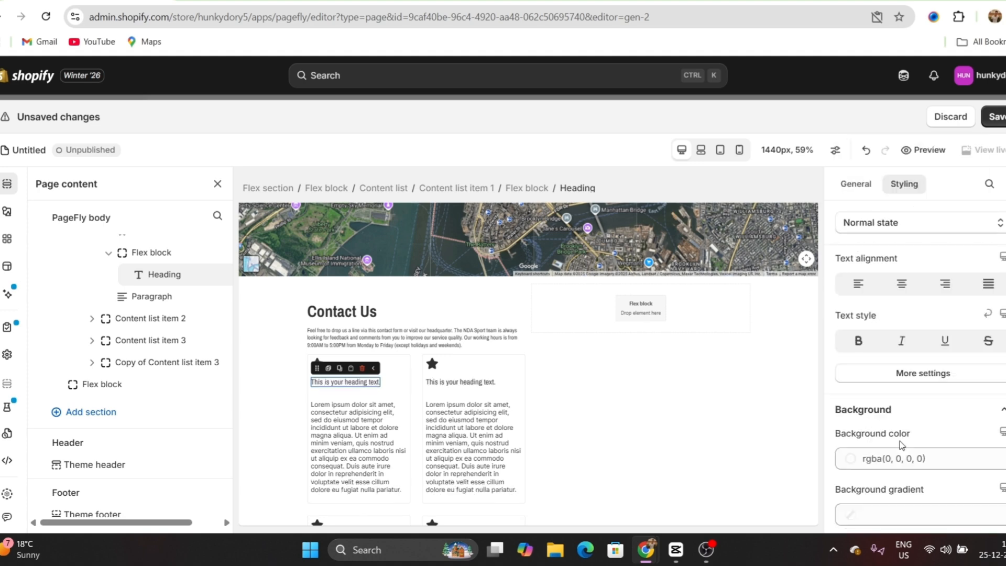
pyautogui.scroll(2, 911, 398)
pyautogui.click(969, 332)
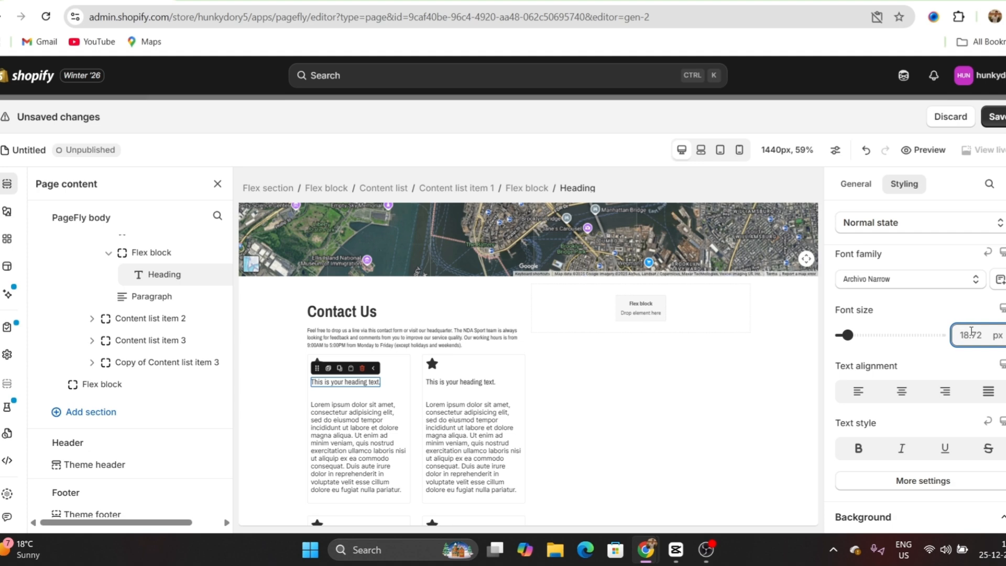
pyautogui.hotkey('ctrl', 'a')
pyautogui.write('24')
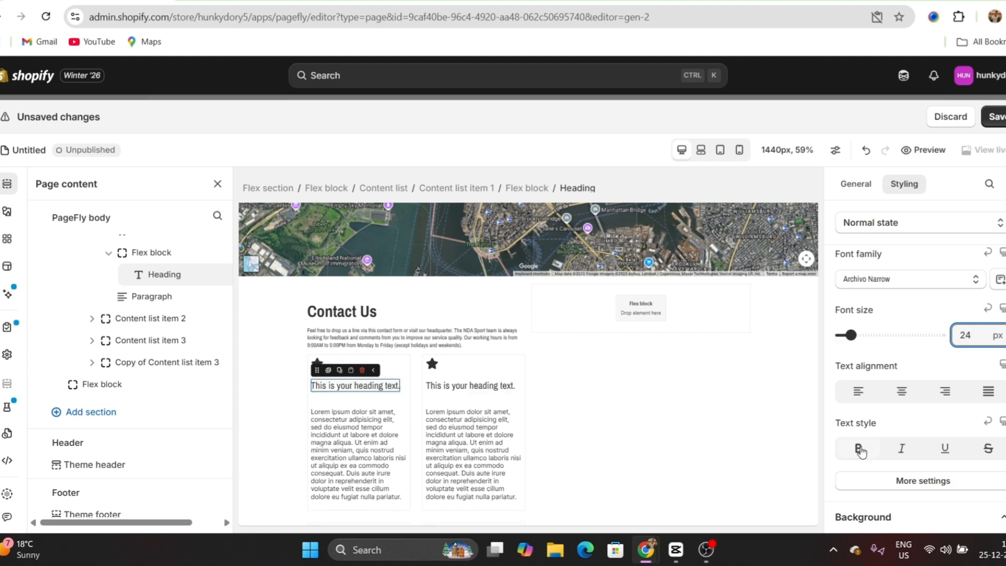
pyautogui.click(859, 449)
# Set the content list item's paragraph to Archivo Narrow at 14 px.
pyautogui.scroll(-4, 916, 419)
pyautogui.click(947, 350)
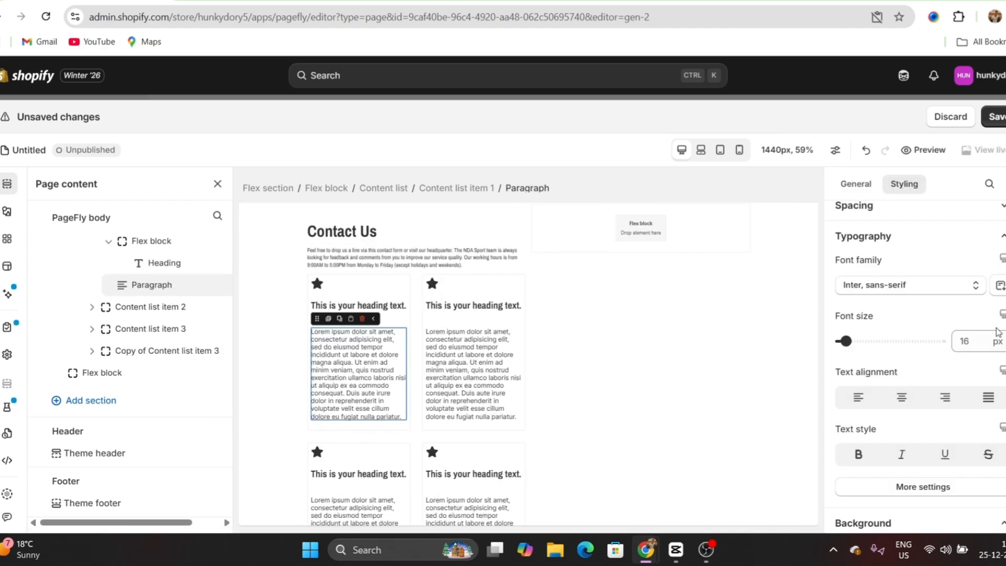
pyautogui.click(976, 339)
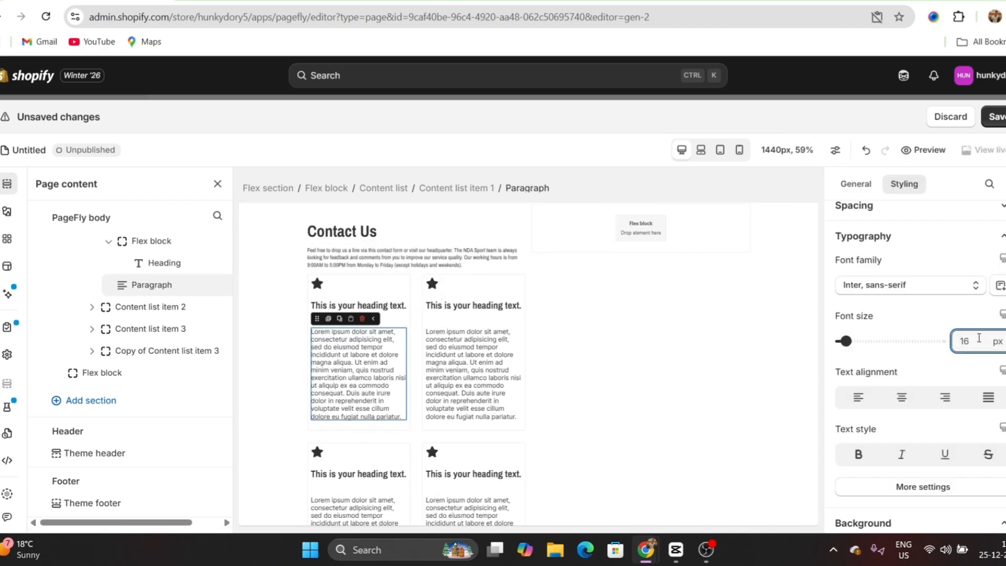
pyautogui.write('14')
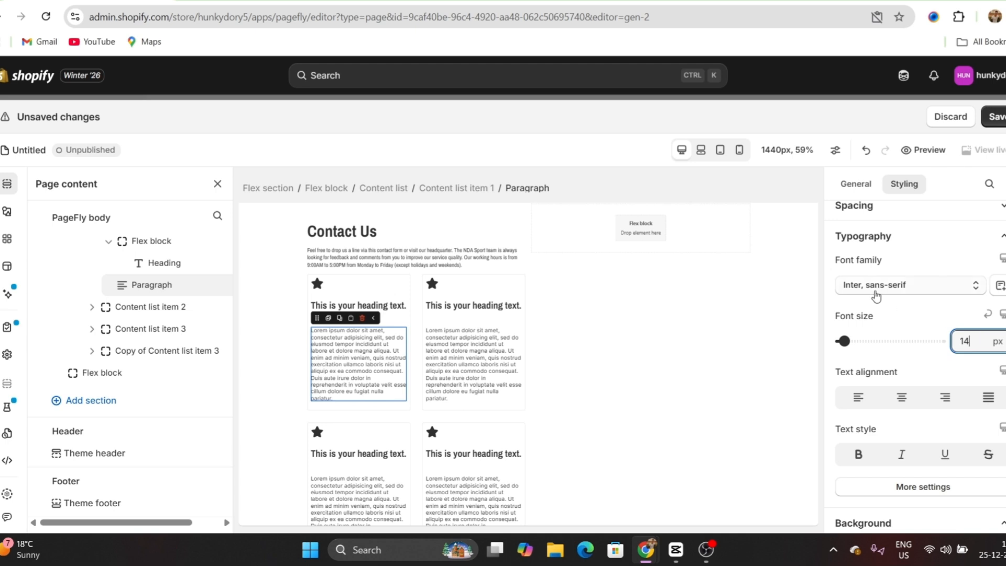
pyautogui.click(878, 295)
pyautogui.click(867, 514)
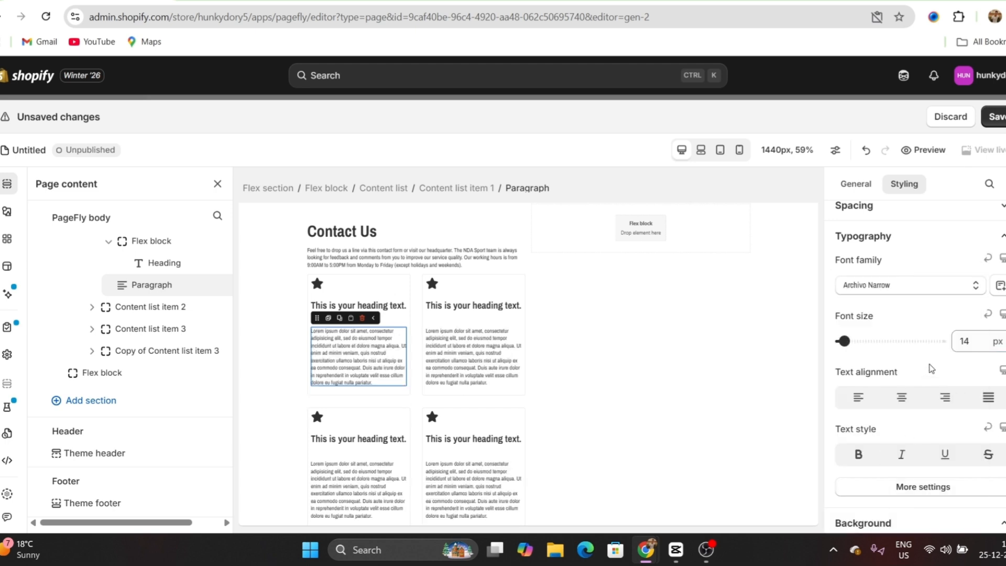
# Set the content list item paragraph's text color to gray #6a6a6a.
pyautogui.scroll(-5, 930, 369)
pyautogui.scroll(9, 931, 369)
pyautogui.click(948, 371)
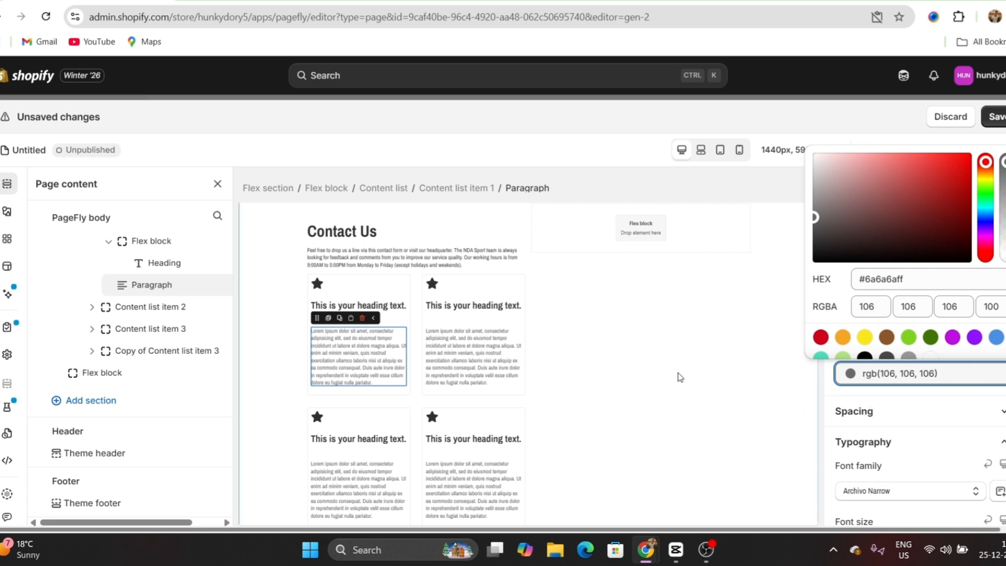
# Set all margins of the content list item's heading to 0 px.
pyautogui.click(367, 305)
pyautogui.click(881, 287)
pyautogui.scroll(-3, 922, 324)
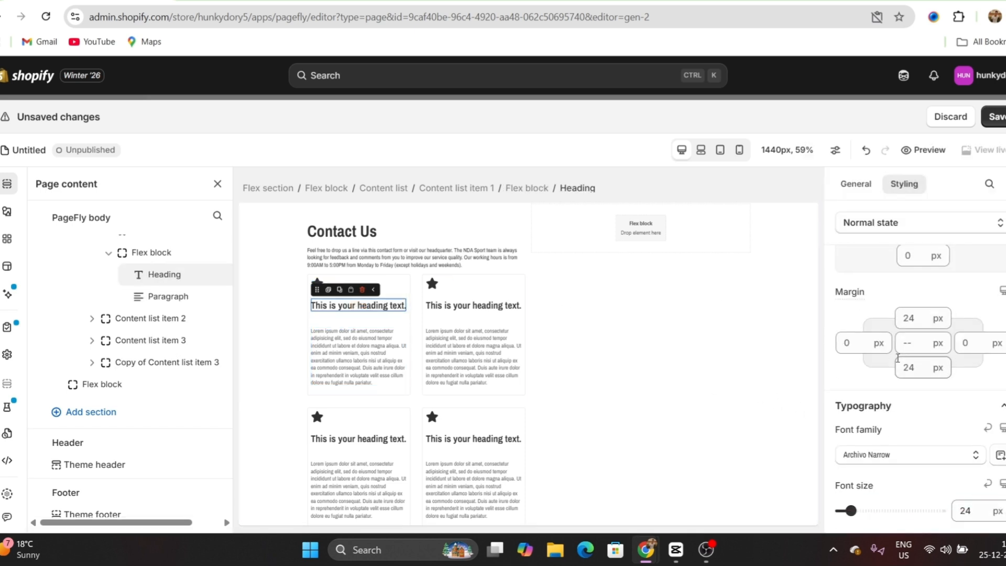
pyautogui.click(942, 335)
pyautogui.write('0')
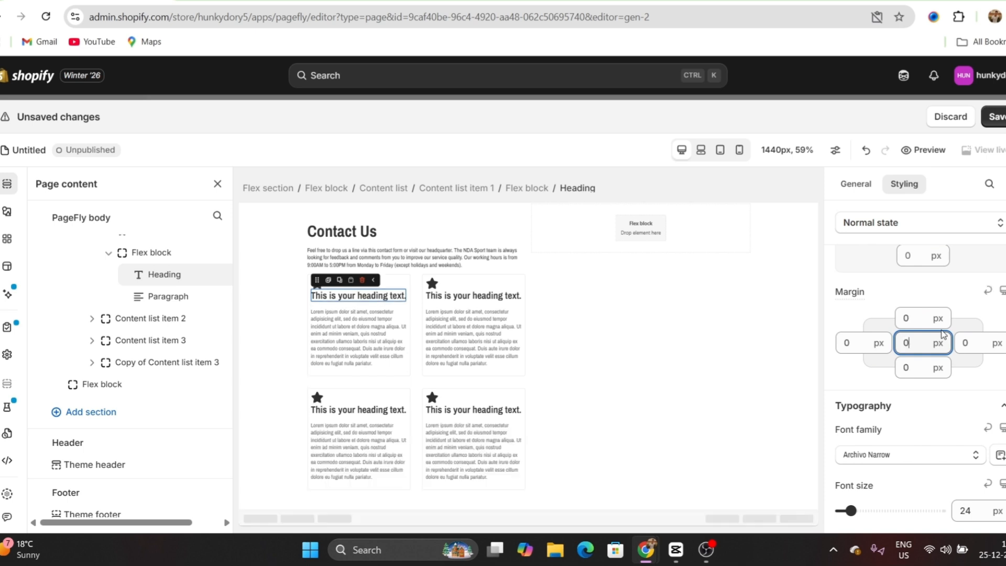
# Set the content list item paragraph's margins to 0 px on all sides except a 5 px top margin.
pyautogui.click(367, 335)
pyautogui.click(926, 331)
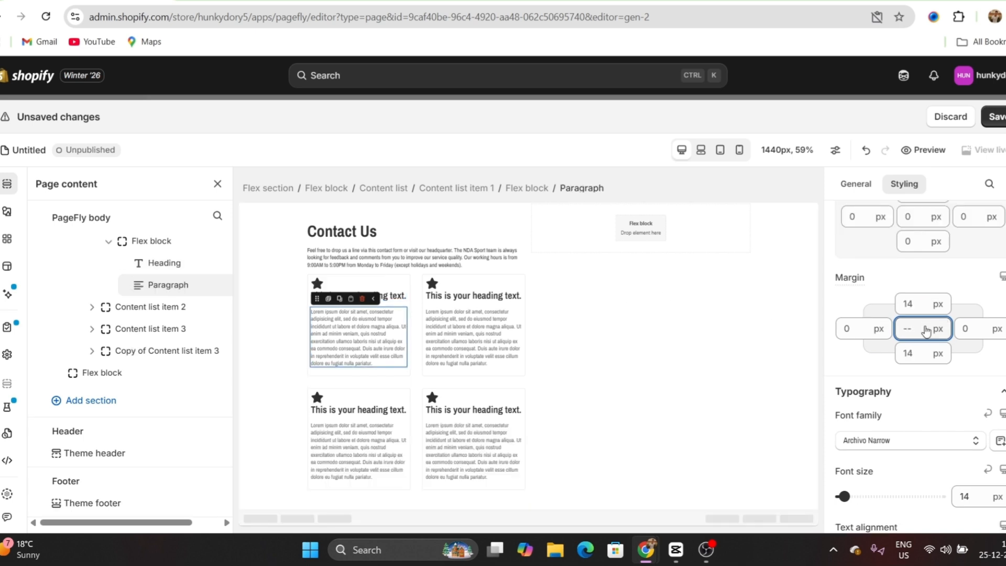
pyautogui.write('0')
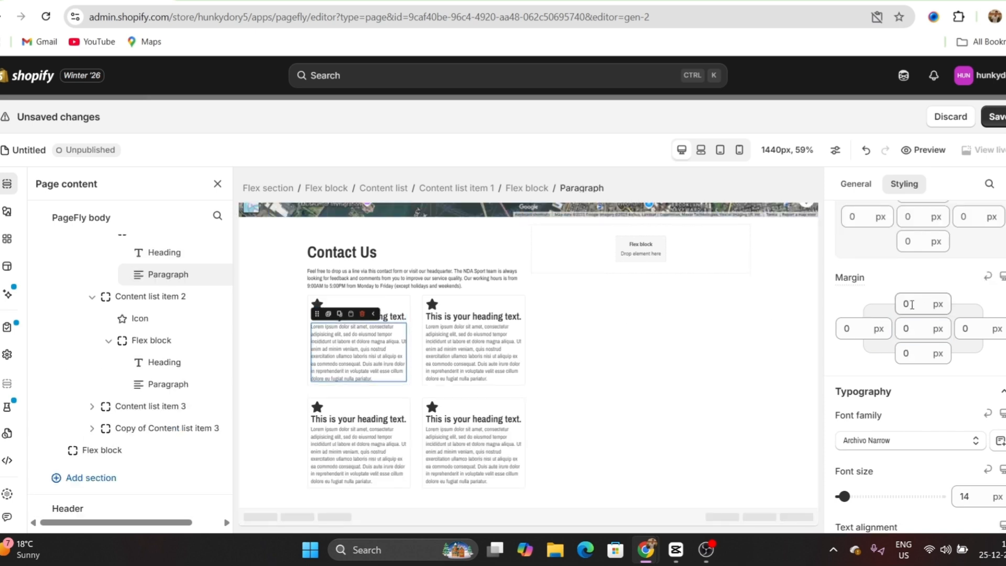
pyautogui.click(909, 304)
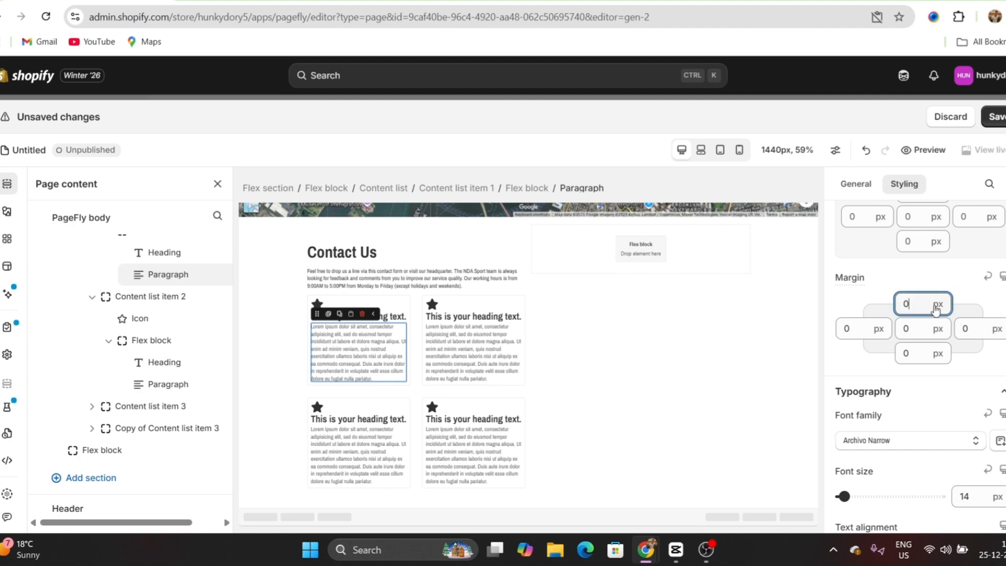
pyautogui.press('BackSpace')
pyautogui.write('5')
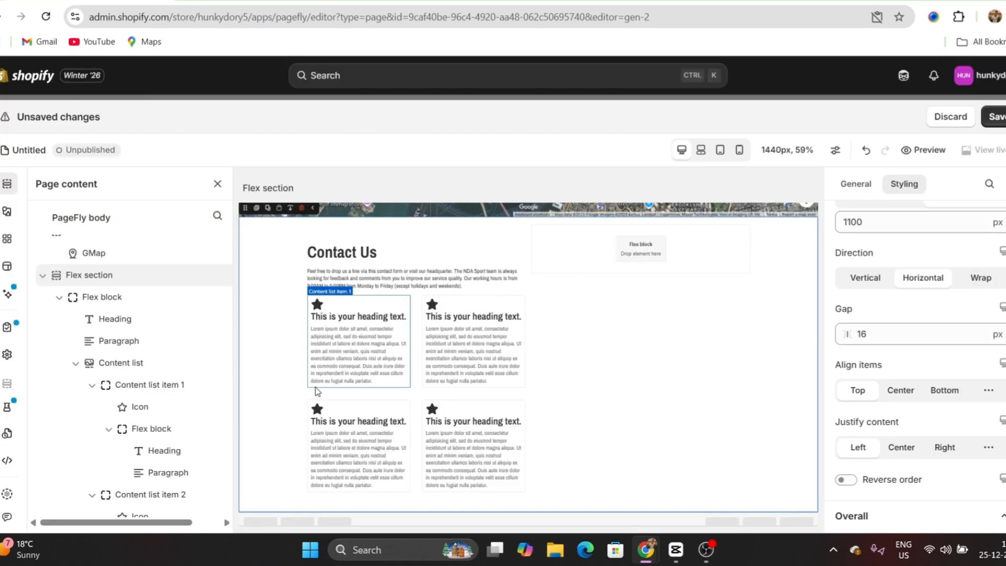
# Title the first content list item Address and fill its paragraph with the company's street address.
pyautogui.click(358, 316)
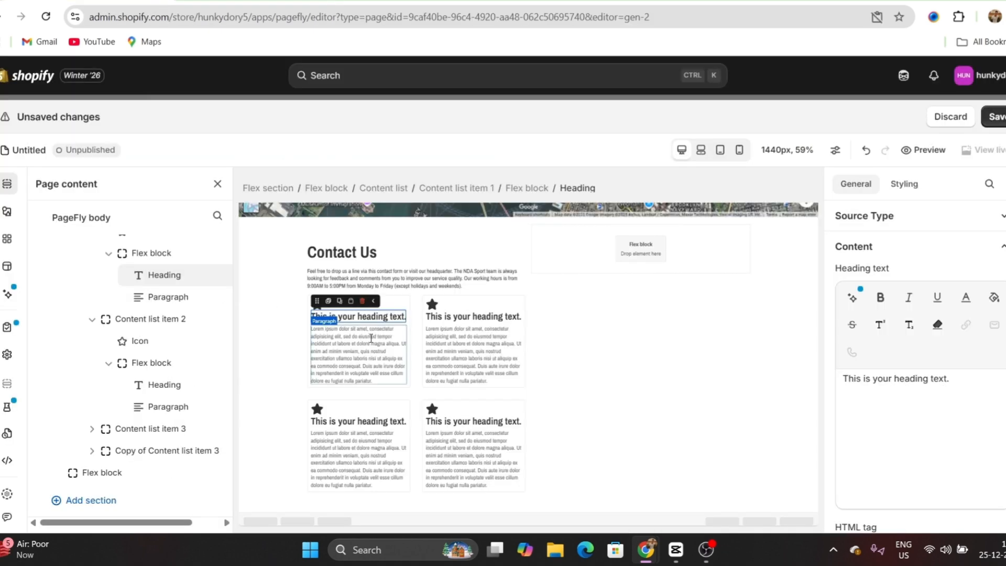
pyautogui.tripleClick(898, 380)
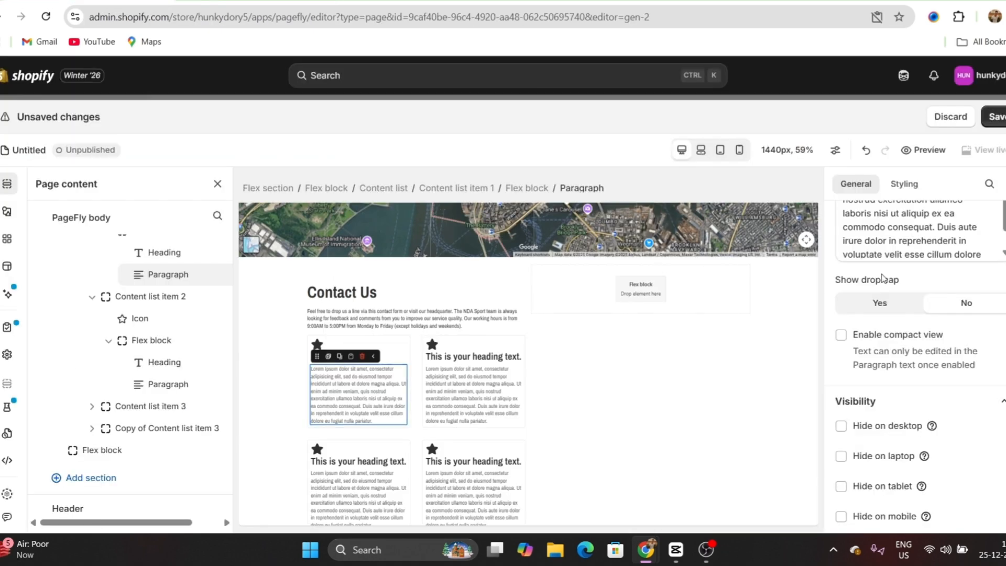
pyautogui.write('30 Beer Tunnel, Avenue 15th, Randall District, New York.')
# Title the second item Opening Hours and enter "Monday to Friday: 8:00AM - 8:00PM Saturday & Sunday: 10:00AM - 6:00PM" as its paragraph.
pyautogui.click(473, 356)
pyautogui.tripleClick(885, 377)
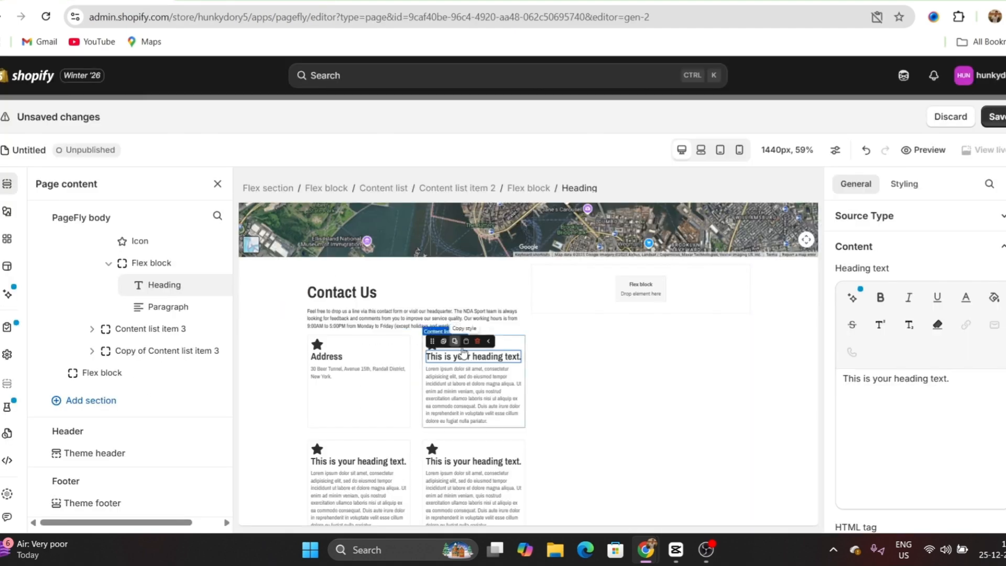
pyautogui.write('Opening Hours')
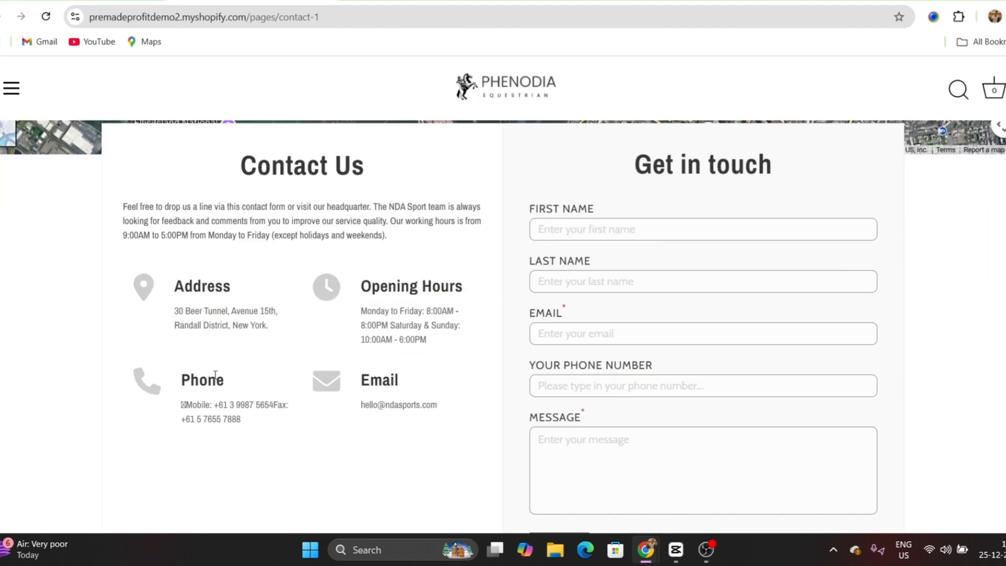
# Title the third content list item Phone and paste the mobile and fax numbers from the reference page into its paragraph.
pyautogui.click(350, 417)
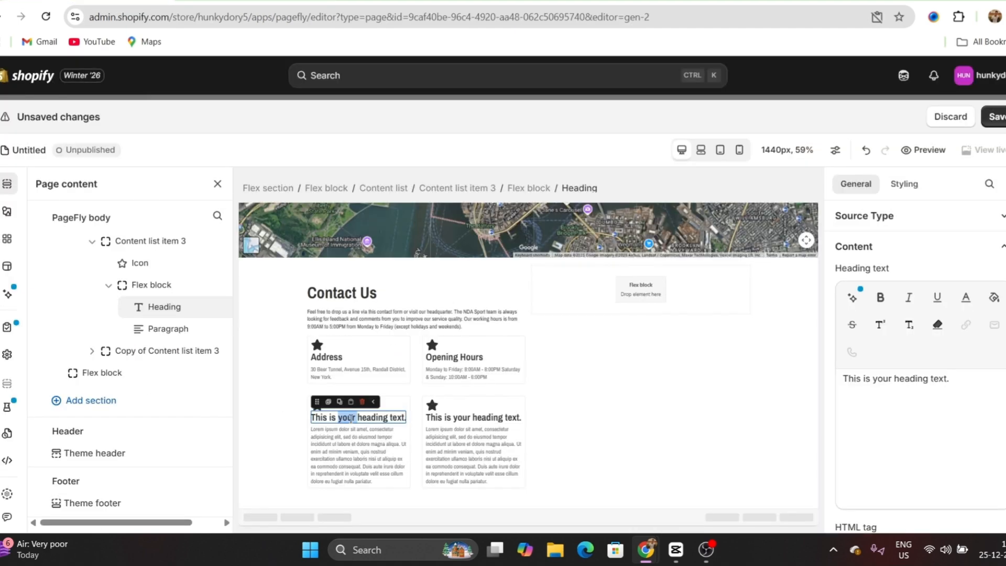
pyautogui.click(358, 452)
pyautogui.tripleClick(911, 236)
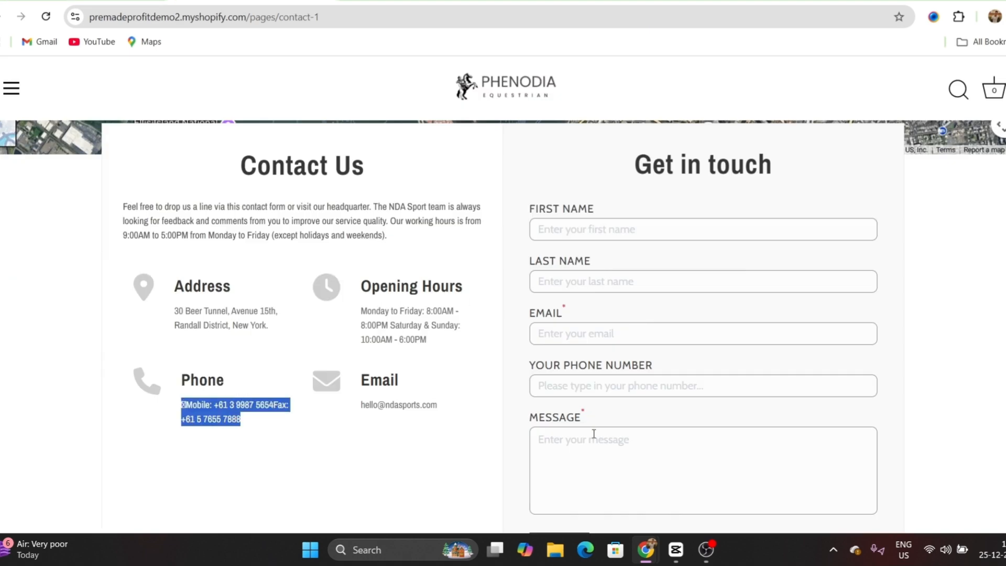
pyautogui.hotkey('ctrl', 'v')
# Title the fourth content list item Email and fill its paragraph with the company's email address from the reference page.
pyautogui.click(473, 418)
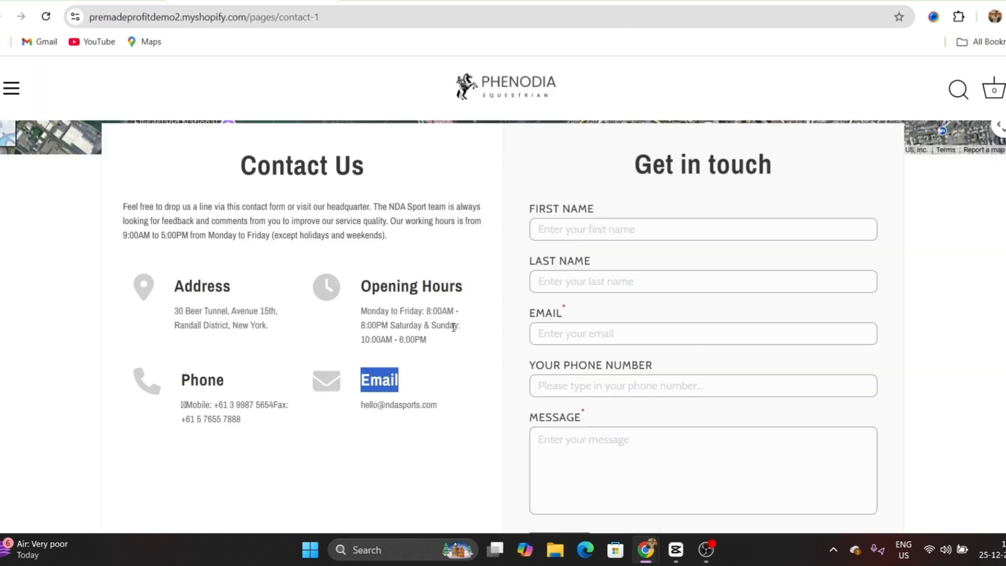
pyautogui.click(473, 452)
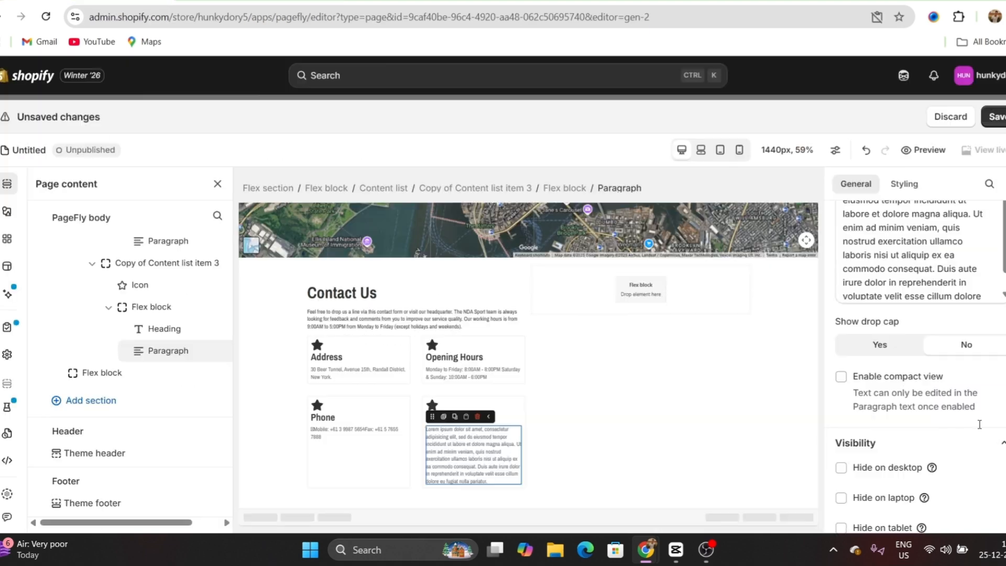
pyautogui.scroll(1, 635, 446)
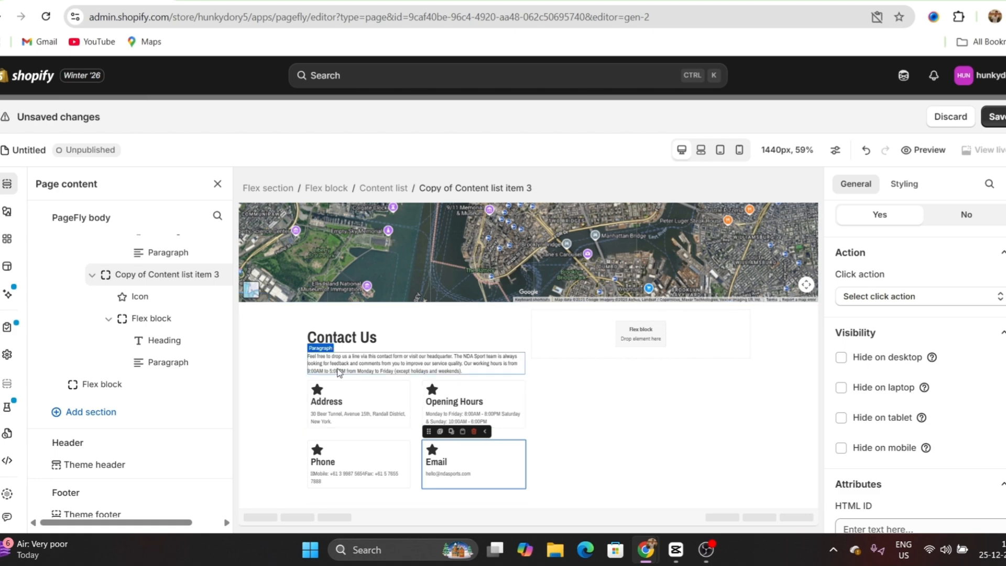
# Search the icon library for "location" and set the Address item's icon to Location-dot.
pyautogui.click(316, 389)
pyautogui.click(914, 285)
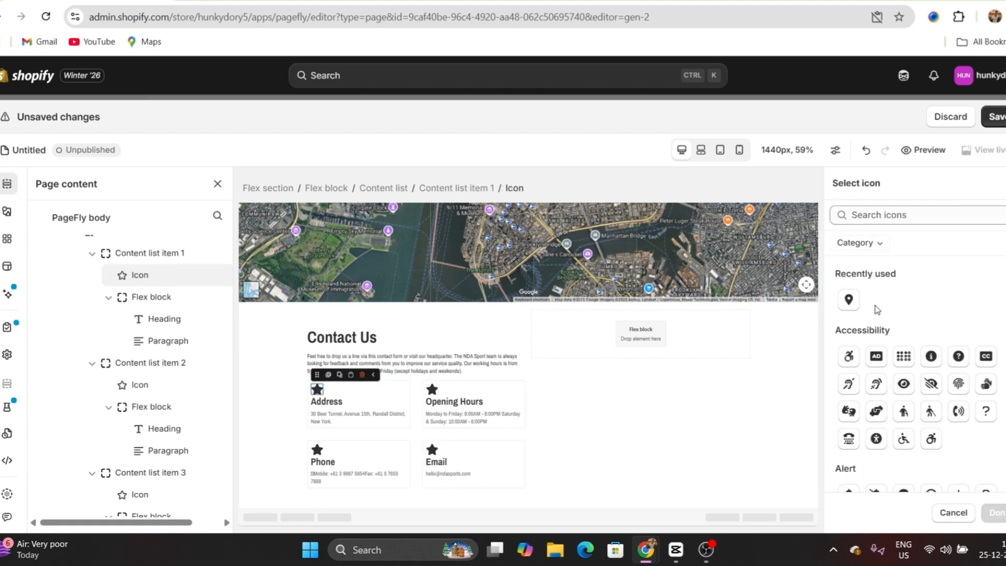
pyautogui.click(913, 219)
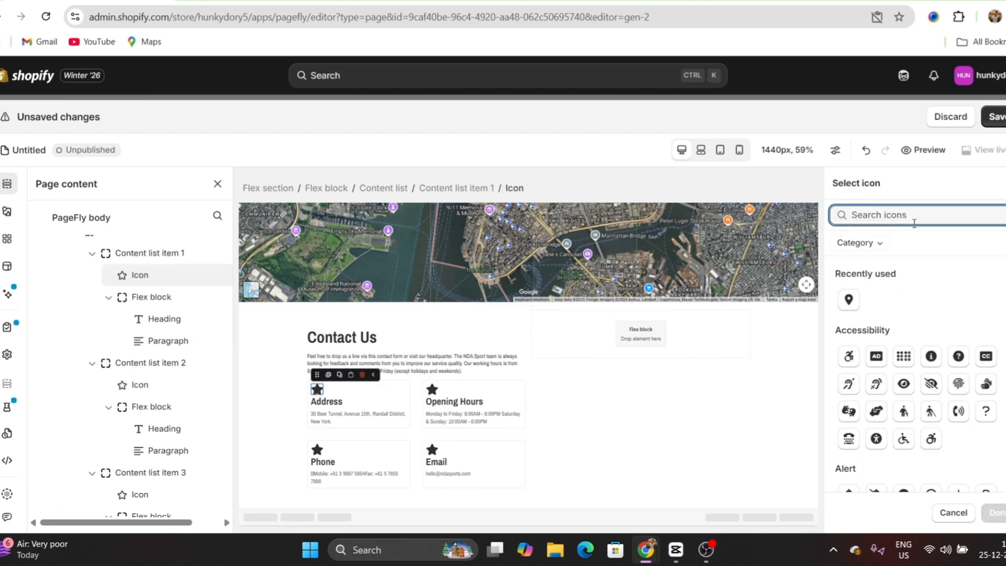
pyautogui.write('location')
pyautogui.click(848, 300)
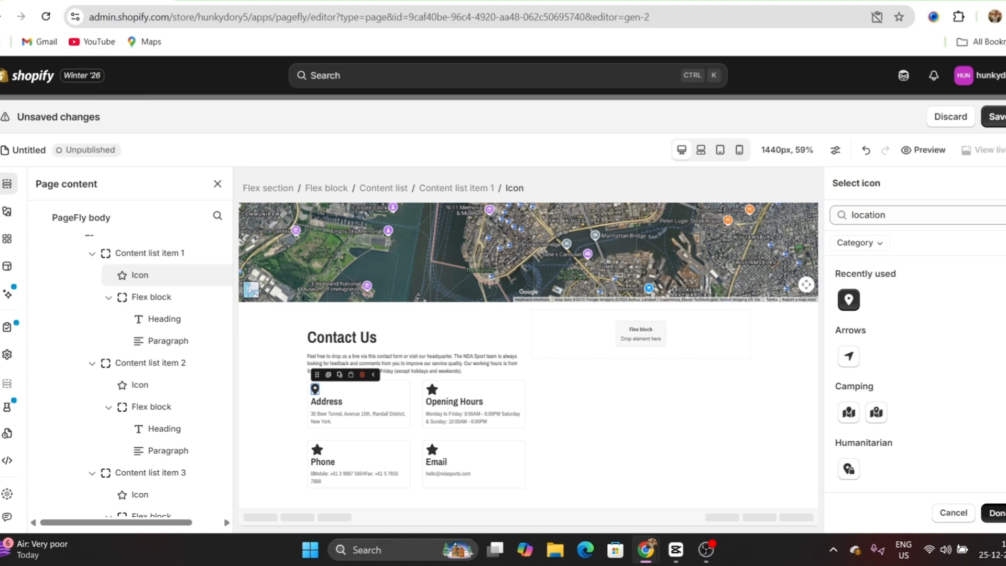
pyautogui.click(994, 513)
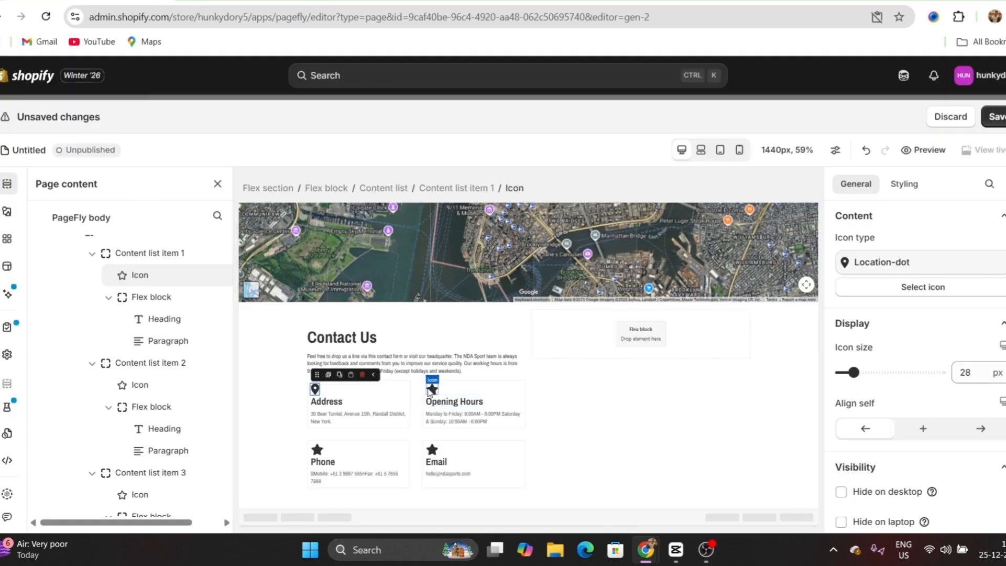
# Search the icon library for "clock" and set the Opening Hours item's icon to the solid clock.
pyautogui.click(430, 390)
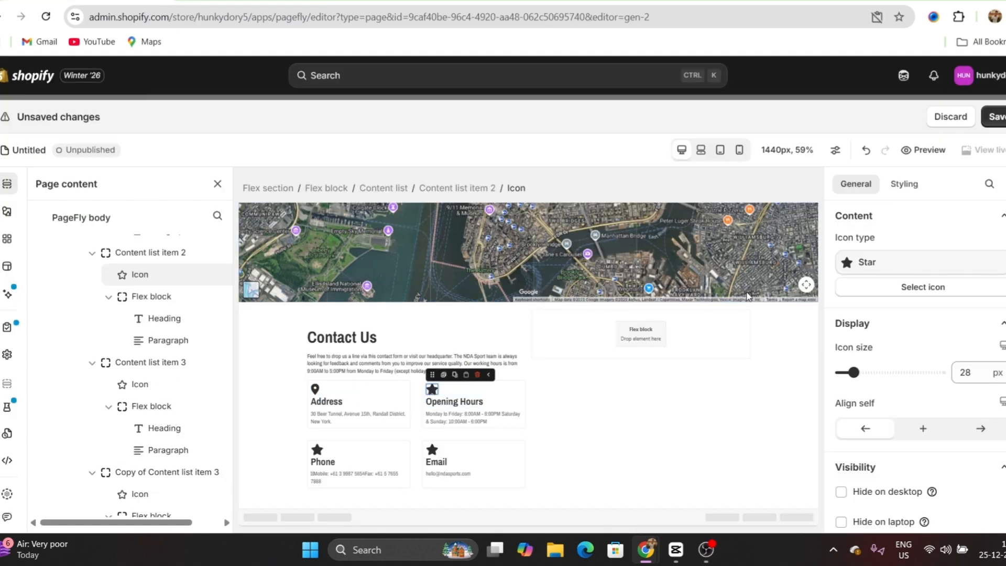
pyautogui.click(940, 288)
pyautogui.write('clock')
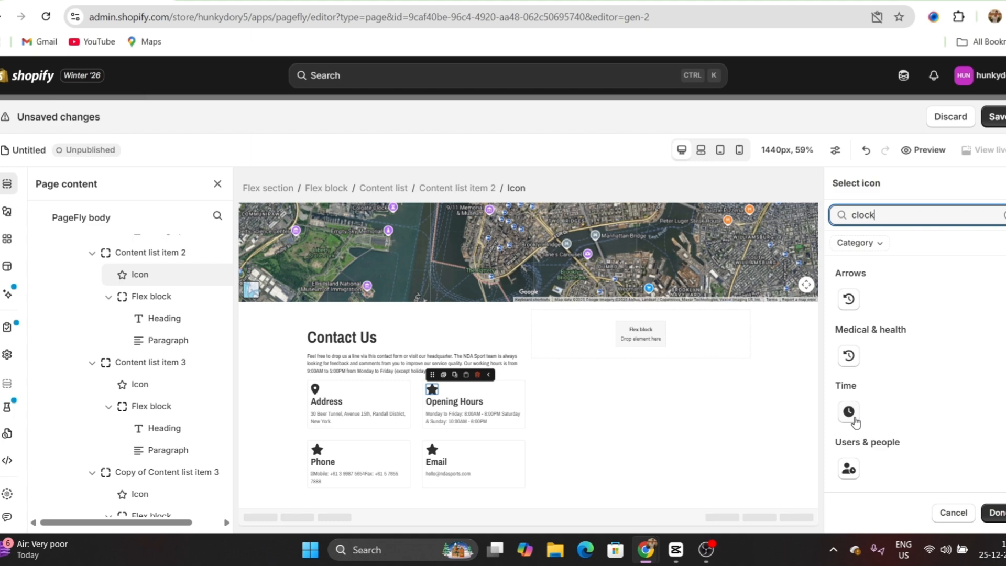
pyautogui.click(848, 413)
# Set the Phone item's icon to a phone handset and the Email item's icon to Envelope.
pyautogui.click(316, 450)
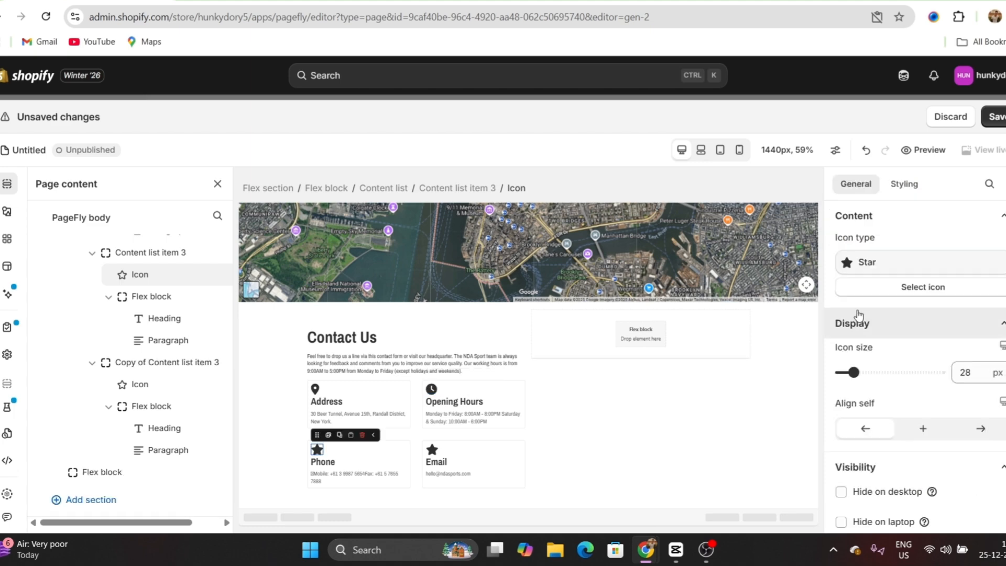
pyautogui.click(922, 287)
pyautogui.click(893, 209)
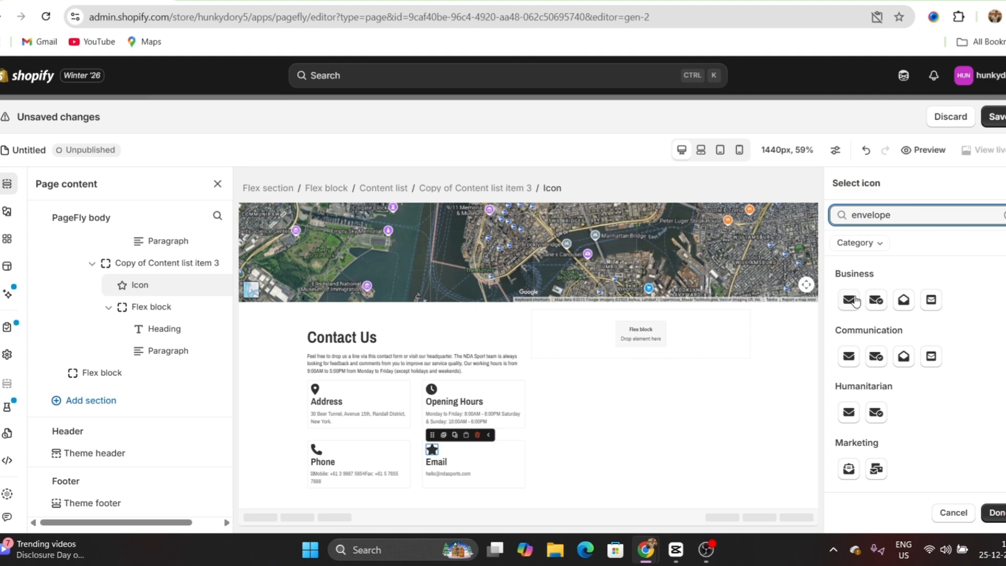
pyautogui.click(854, 302)
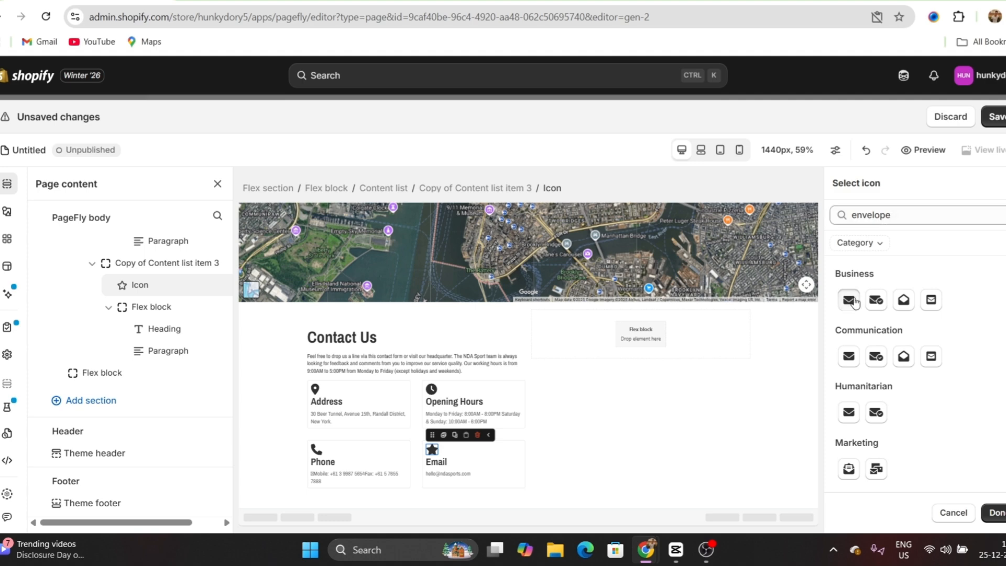
pyautogui.click(959, 508)
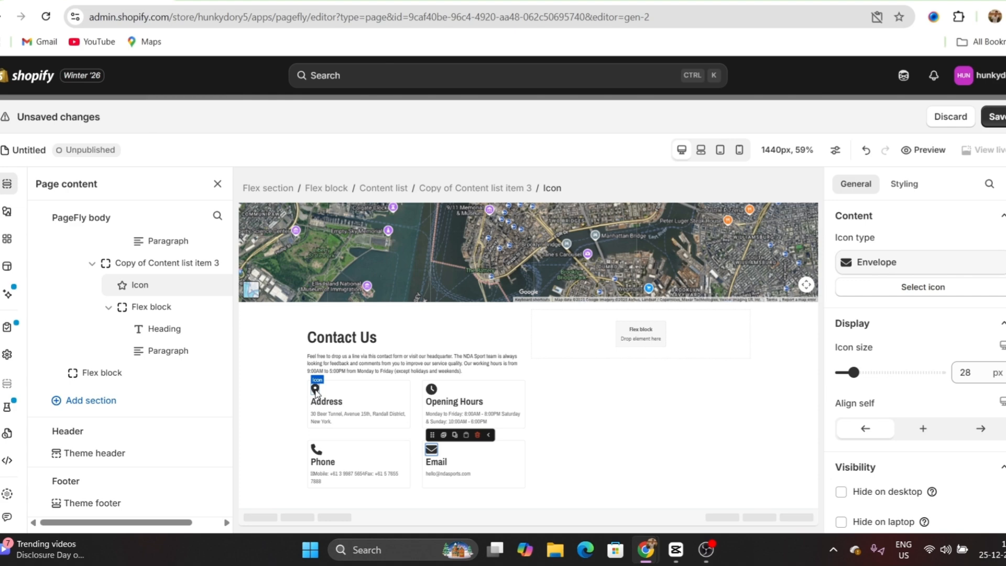
# Set flex-flow to row in the CSS code of the first content list item.
pyautogui.click(367, 402)
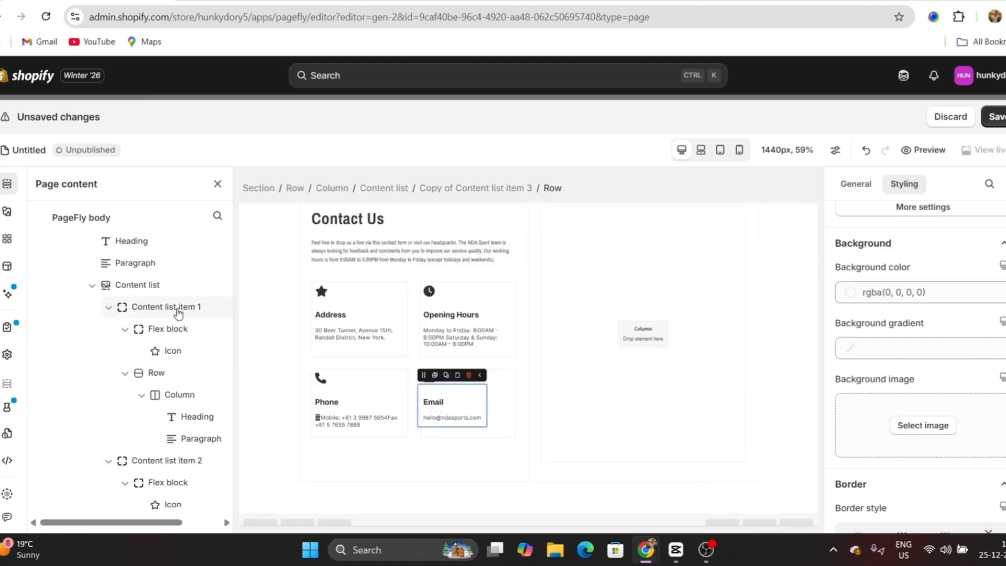
pyautogui.click(178, 309)
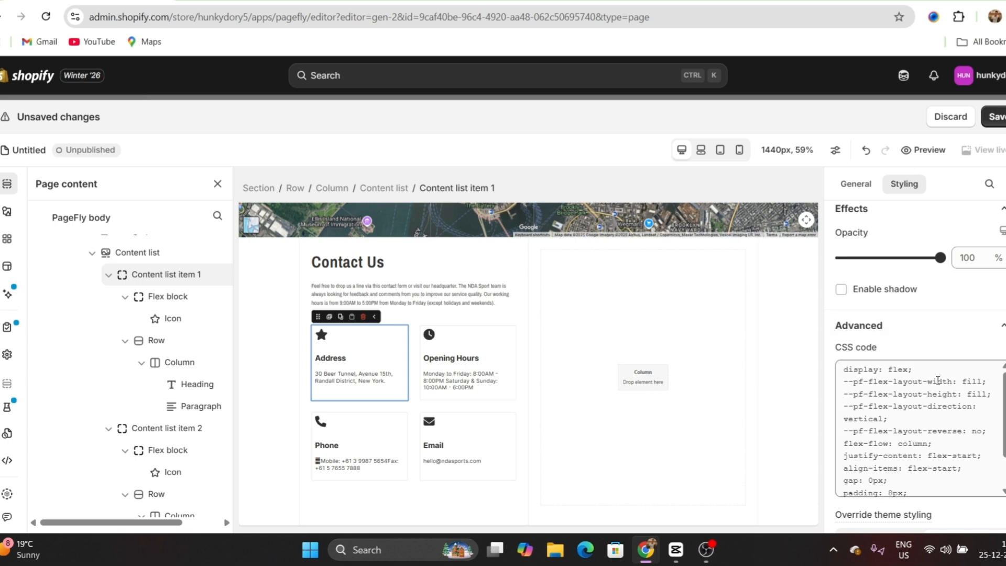
pyautogui.scroll(-1, 937, 381)
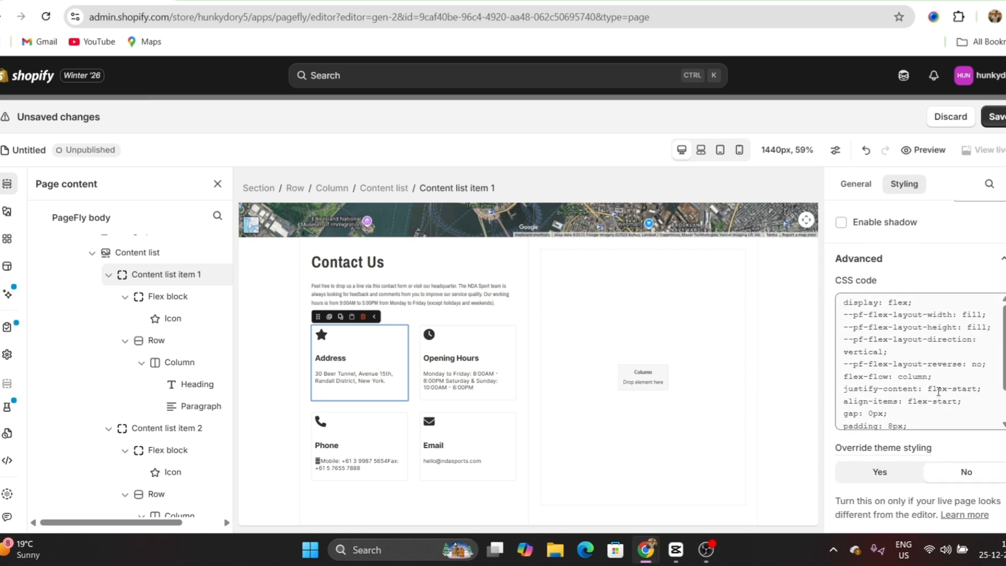
pyautogui.scroll(-1, 937, 391)
pyautogui.tripleClick(876, 333)
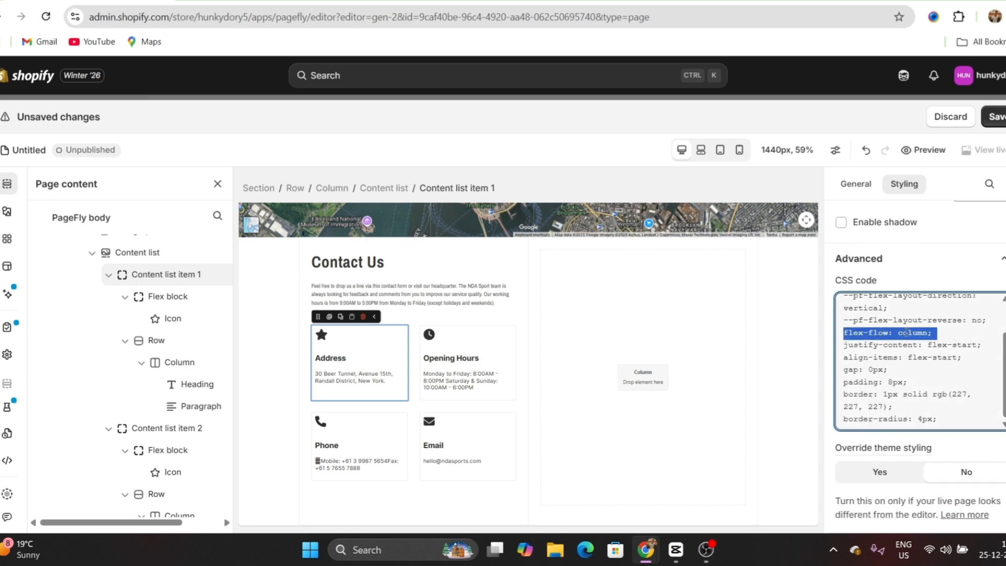
pyautogui.click(927, 333)
pyautogui.doubleClick(906, 333)
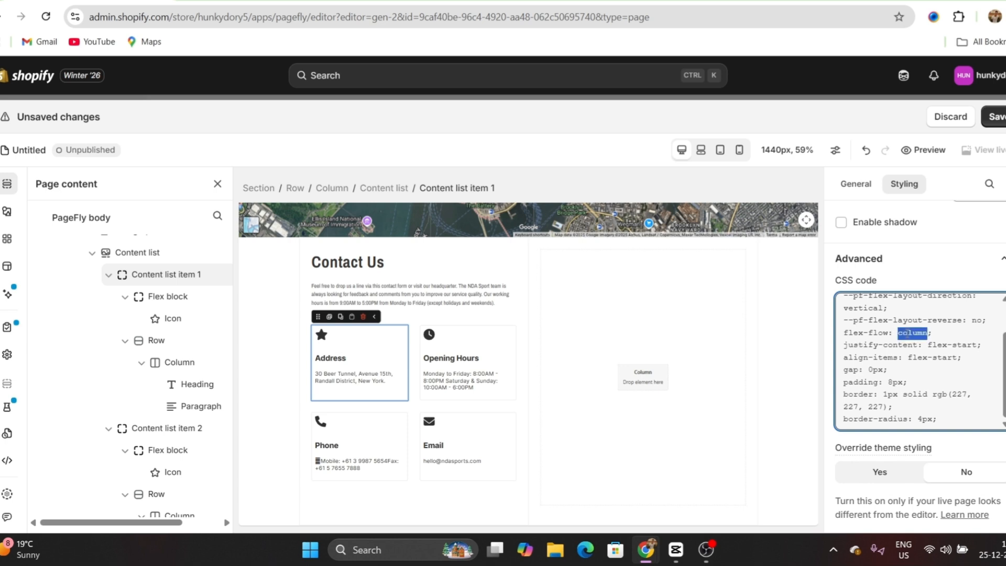
pyautogui.write('r')
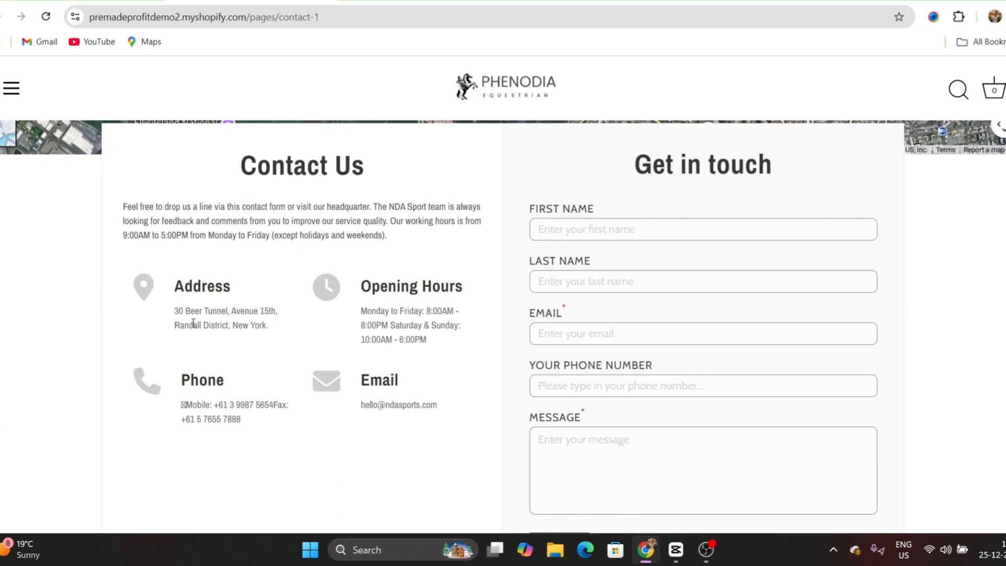
pyautogui.hotkey('alt', 'Tab')
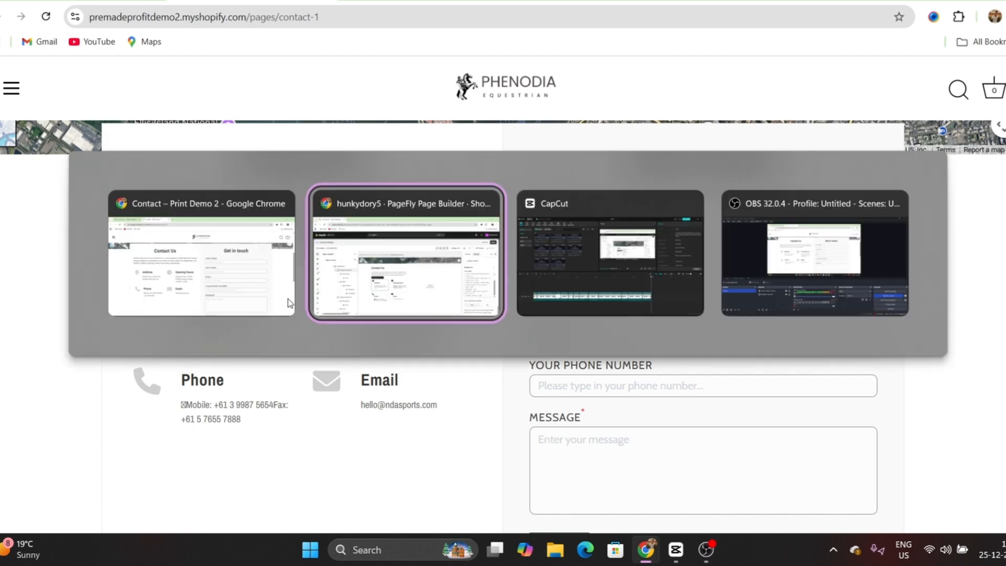
pyautogui.click(355, 340)
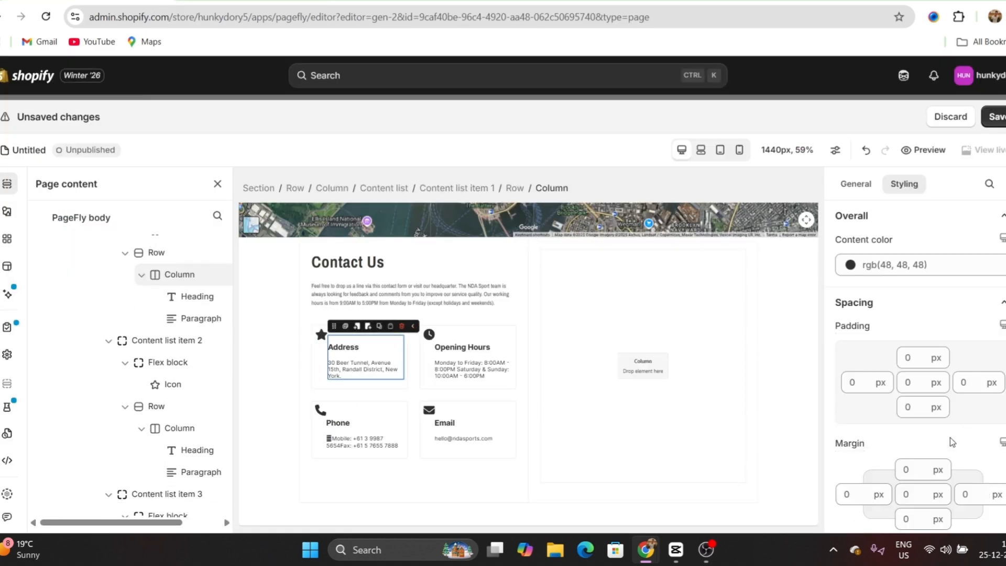
pyautogui.scroll(-6, 951, 441)
pyautogui.scroll(5, 929, 411)
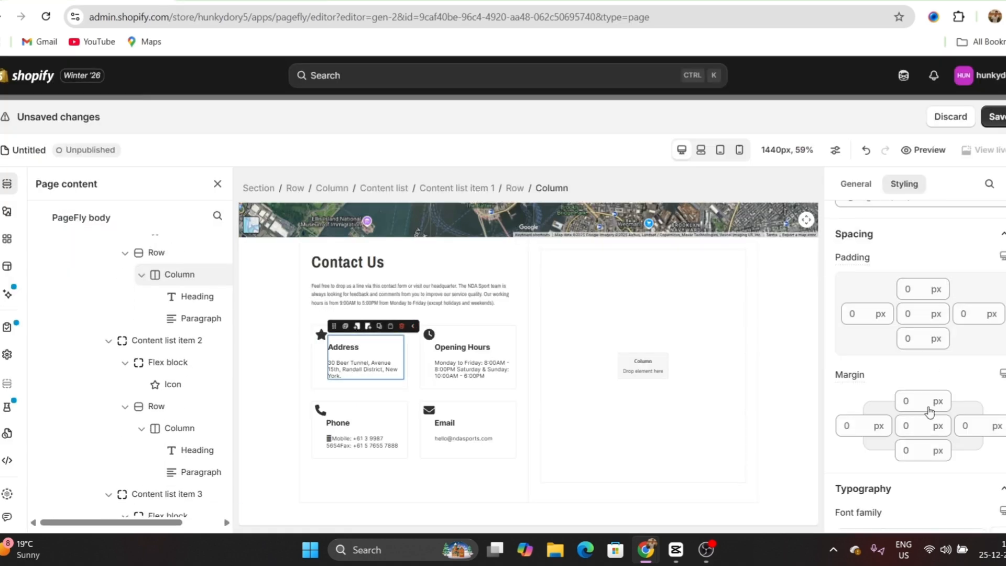
pyautogui.scroll(-8, 929, 411)
pyautogui.scroll(7, 926, 380)
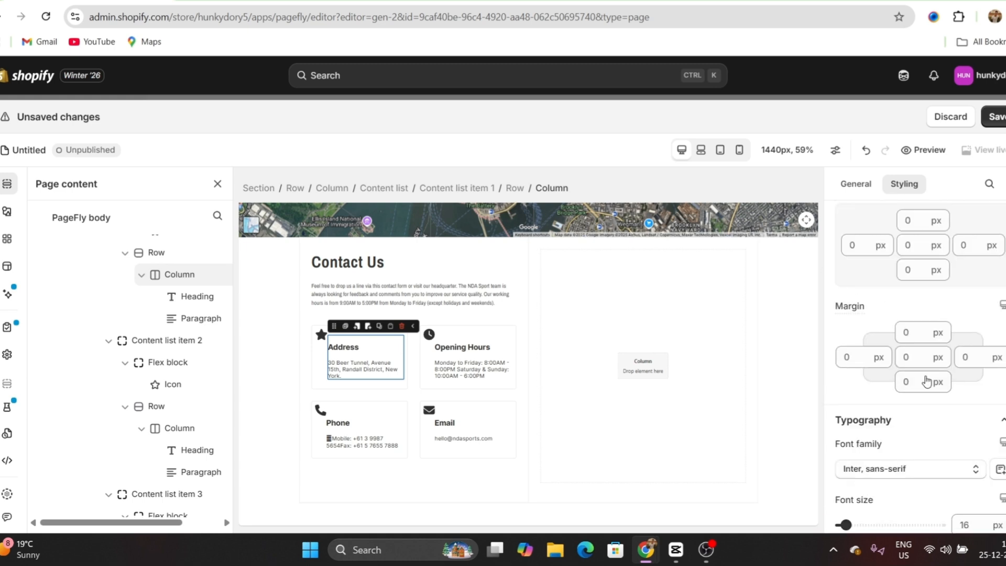
pyautogui.click(925, 381)
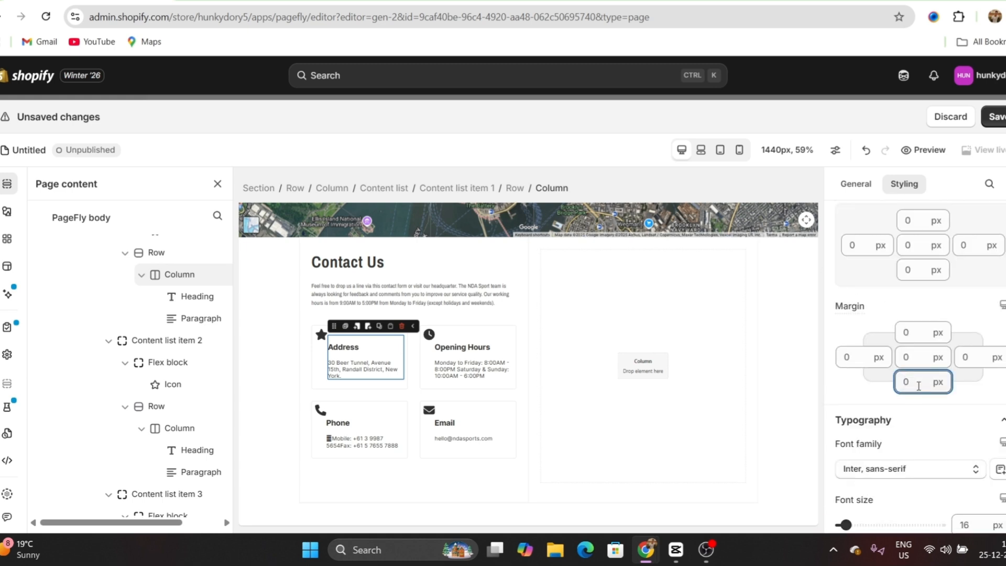
pyautogui.write('30')
pyautogui.press('BackSpace')
pyautogui.press('BackSpace')
# Set the top margin of the Address item's icon to 30 px.
pyautogui.click(321, 336)
pyautogui.scroll(-6, 932, 314)
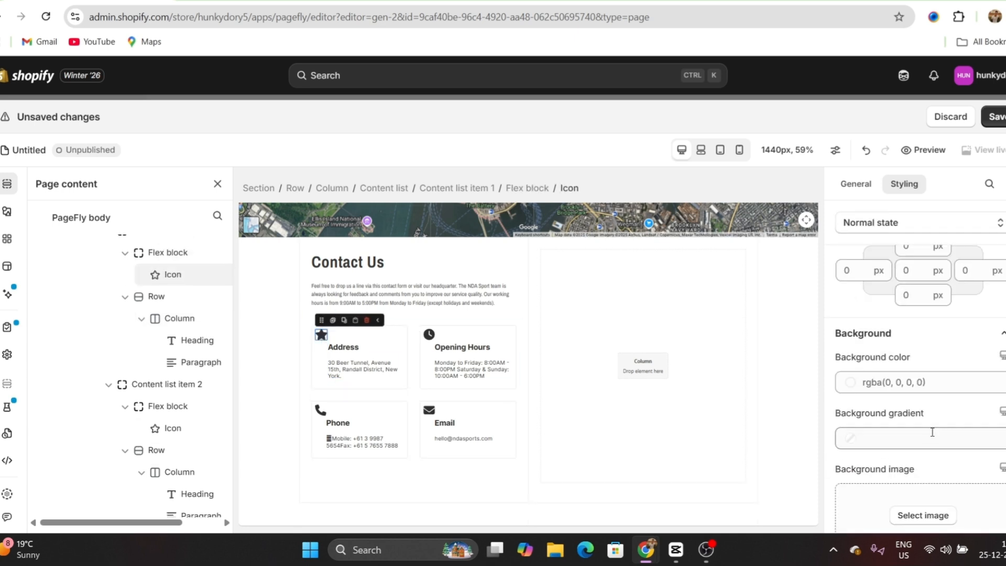
pyautogui.scroll(3, 932, 301)
pyautogui.scroll(-3, 937, 481)
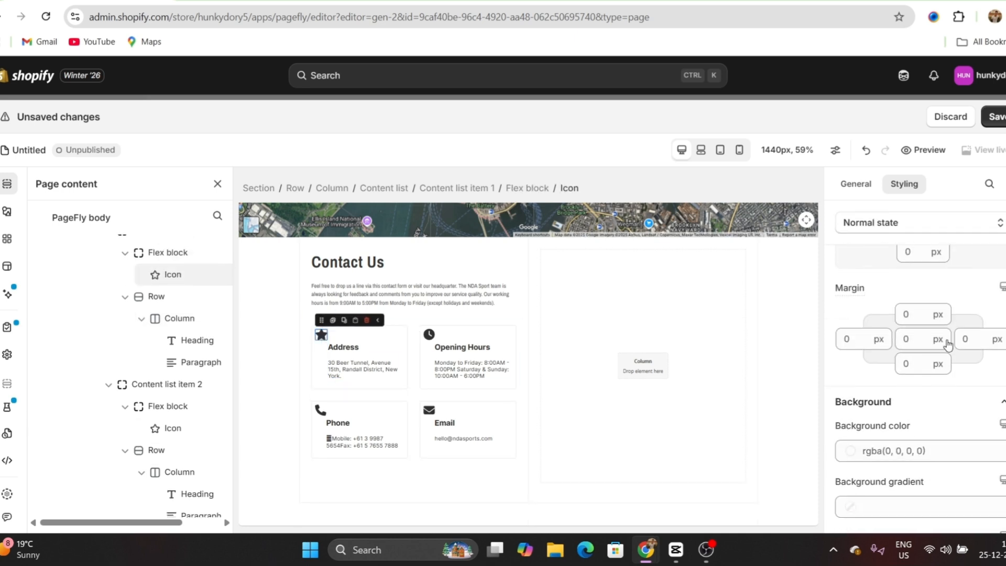
pyautogui.click(917, 313)
pyautogui.write('1')
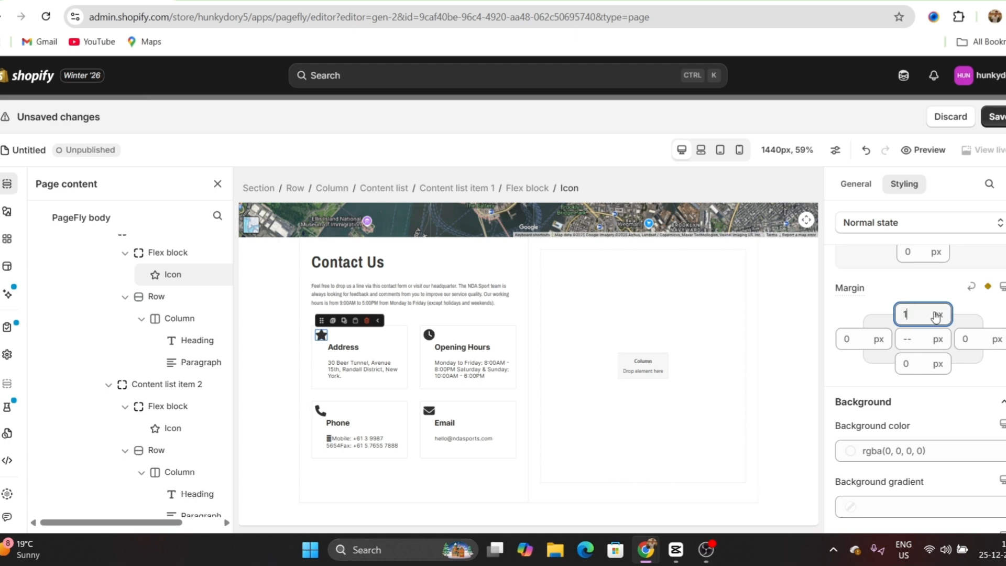
pyautogui.press('BackSpace')
pyautogui.write('30')
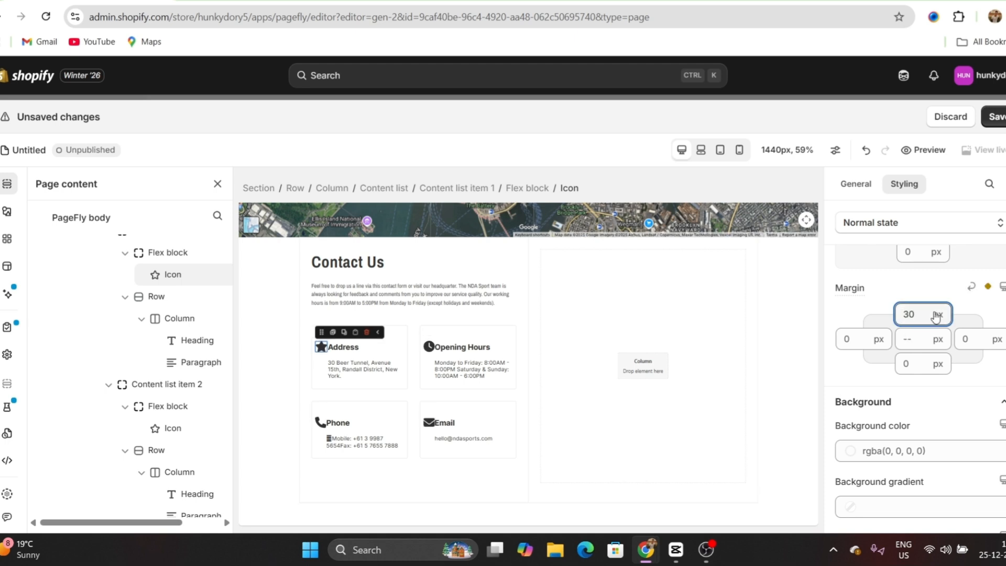
# Set the left margin of the Address item's text column to 10 px.
pyautogui.click(352, 338)
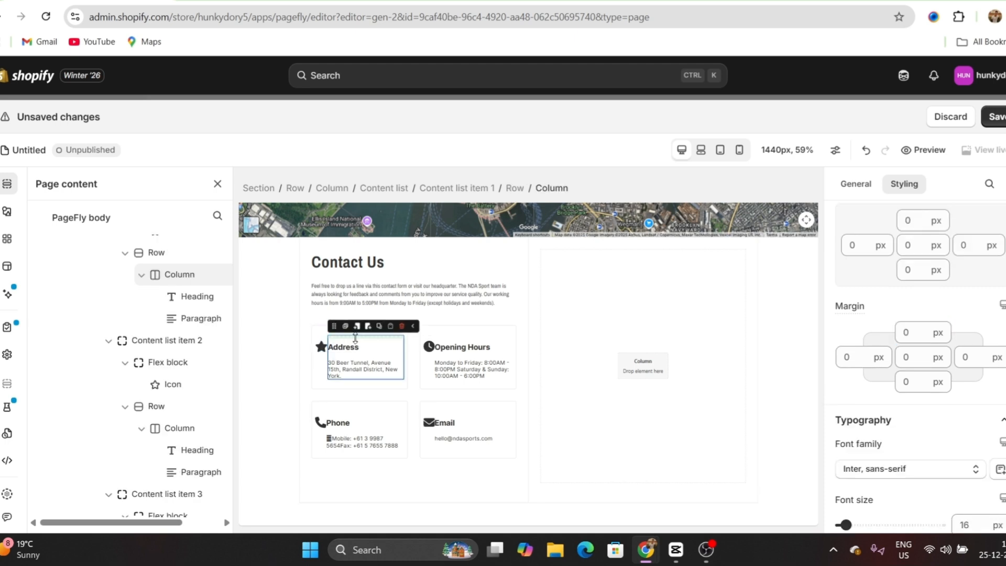
pyautogui.click(869, 356)
pyautogui.write('10')
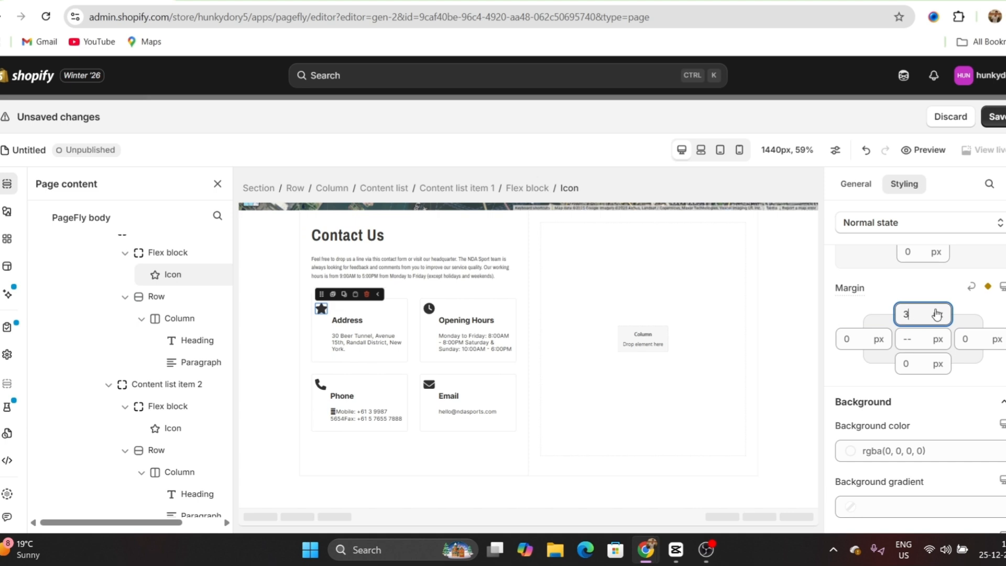
pyautogui.click(540, 396)
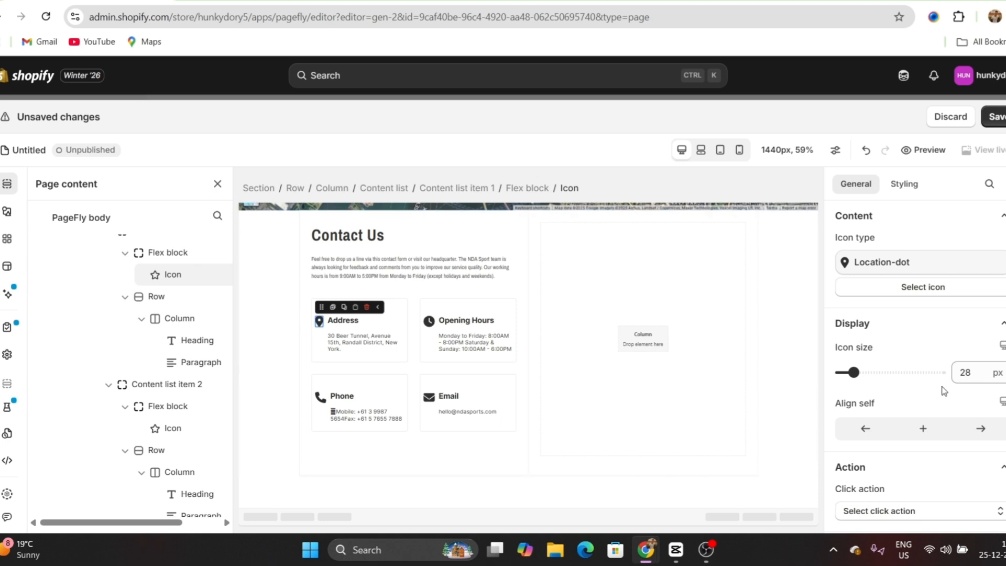
# Set the Address item's icon size to 40 px and its content color to rgb(206, 206, 206).
pyautogui.click(965, 370)
pyautogui.doubleClick(964, 371)
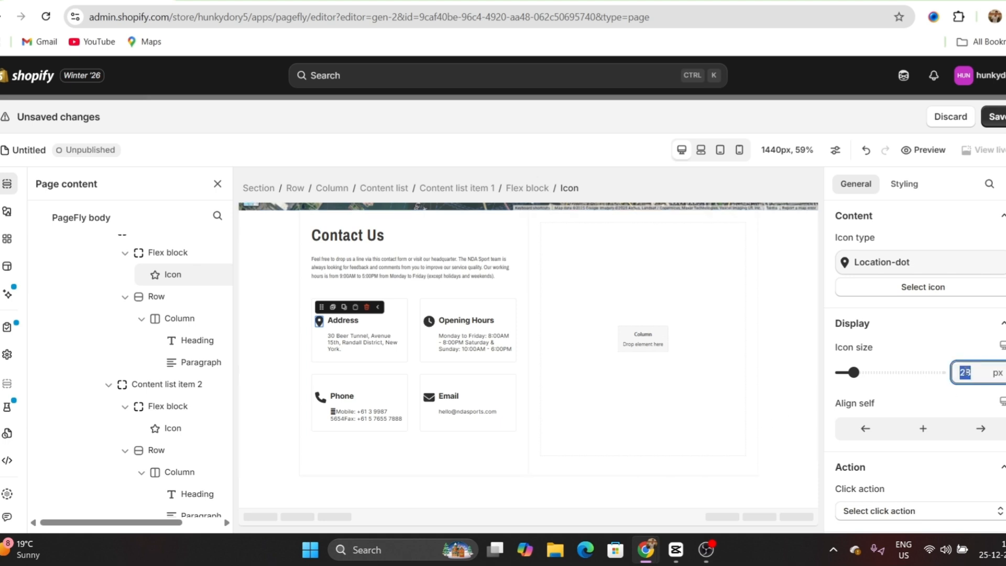
pyautogui.write('40')
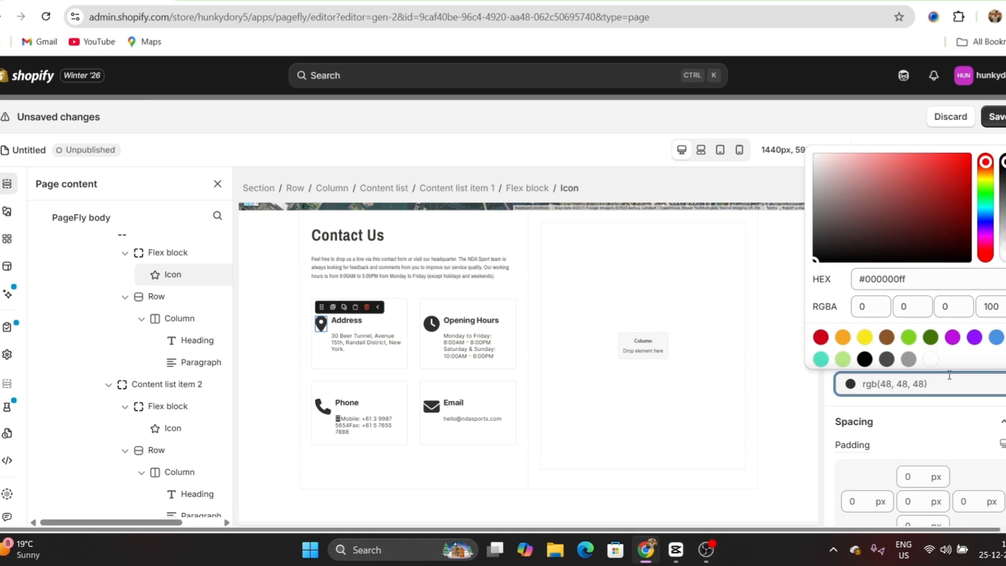
pyautogui.write('rgb(206, 206, 206)')
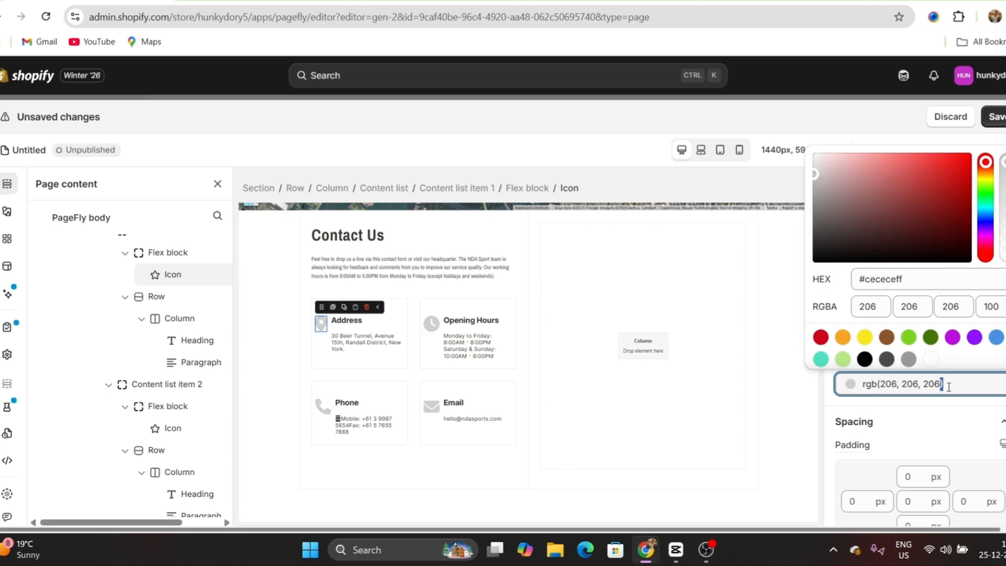
pyautogui.hotkey('ctrl', 'a')
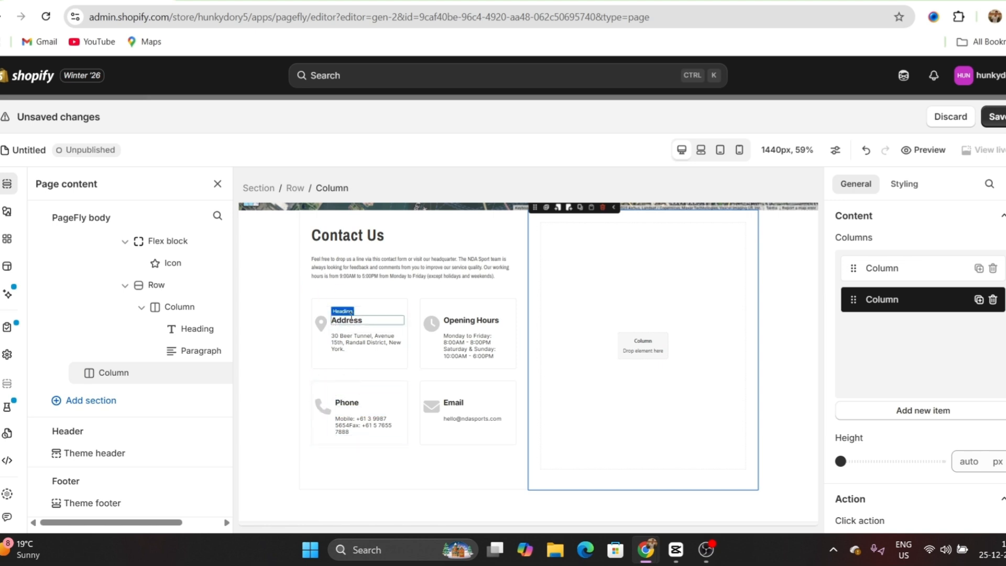
# Increase the left margin of the Address item's text column.
pyautogui.click(356, 318)
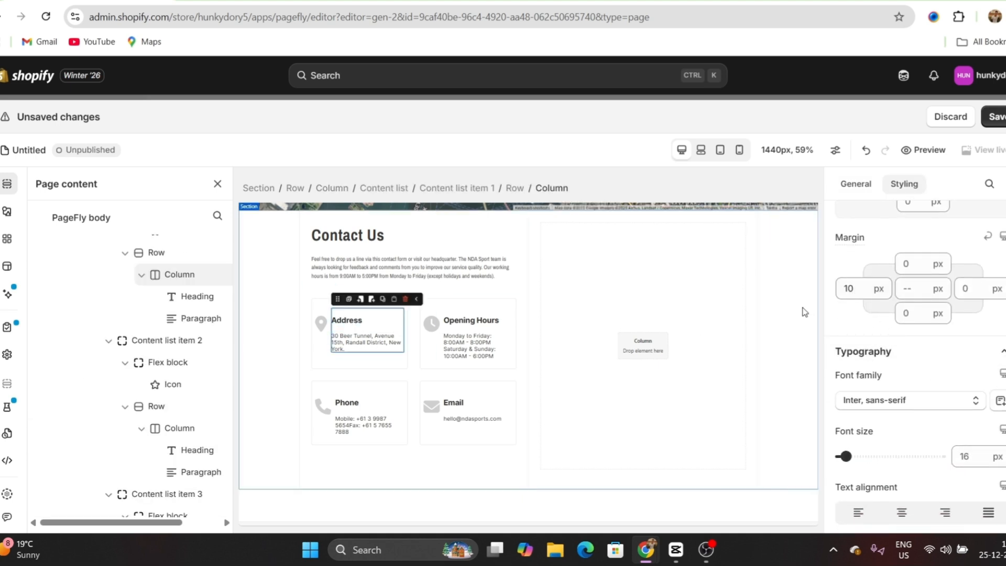
pyautogui.click(856, 287)
pyautogui.moveTo(857, 285); pyautogui.dragTo(828, 289)
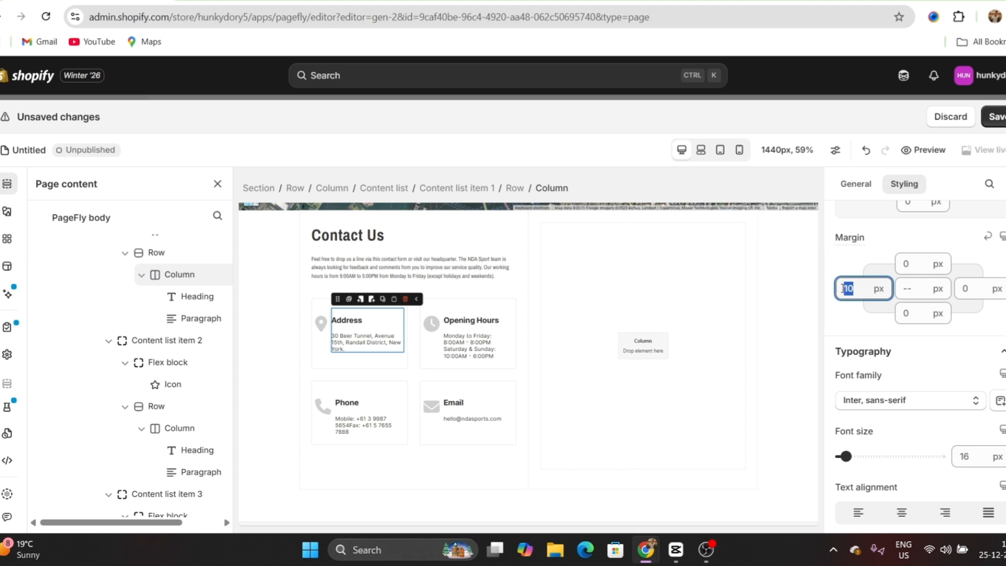
pyautogui.write('0')
pyautogui.click(555, 419)
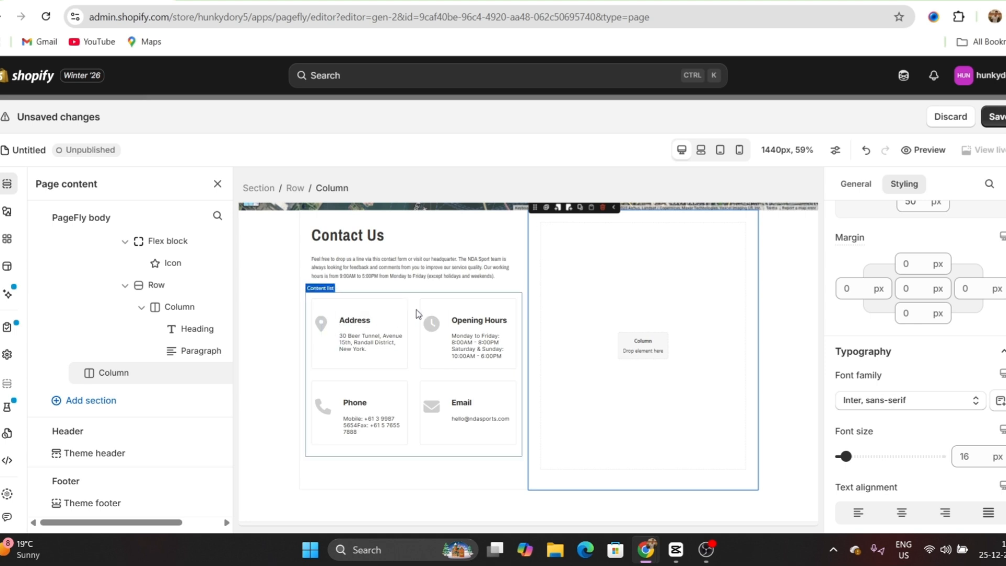
# Remove the border from the contact details list items by setting the first item's border style to none.
pyautogui.click(398, 308)
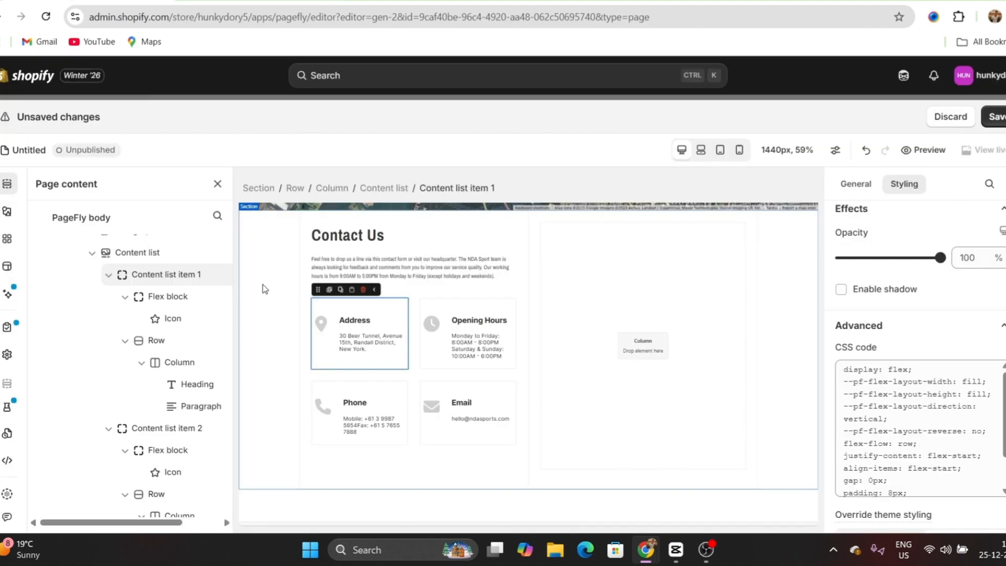
pyautogui.click(313, 311)
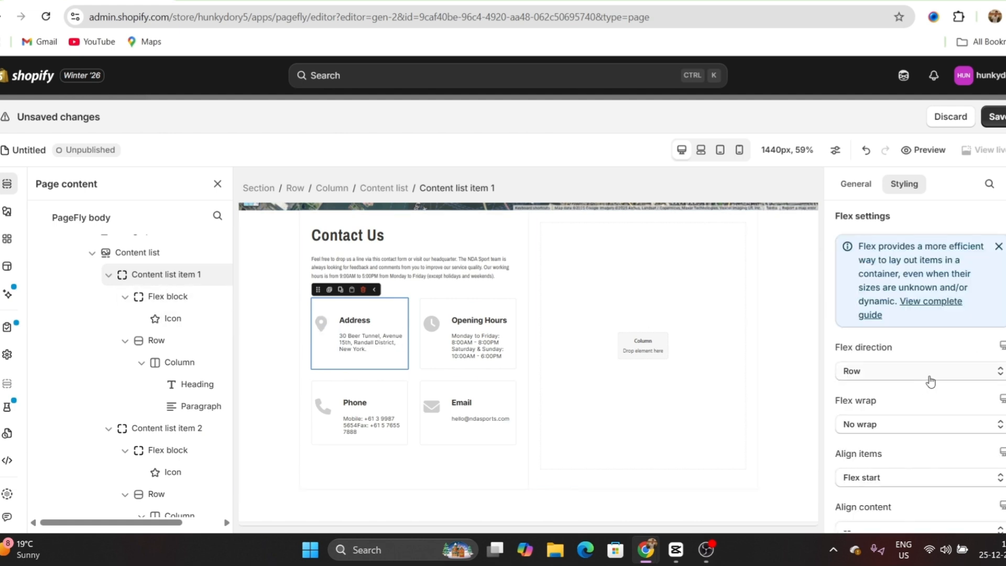
pyautogui.scroll(-10, 886, 268)
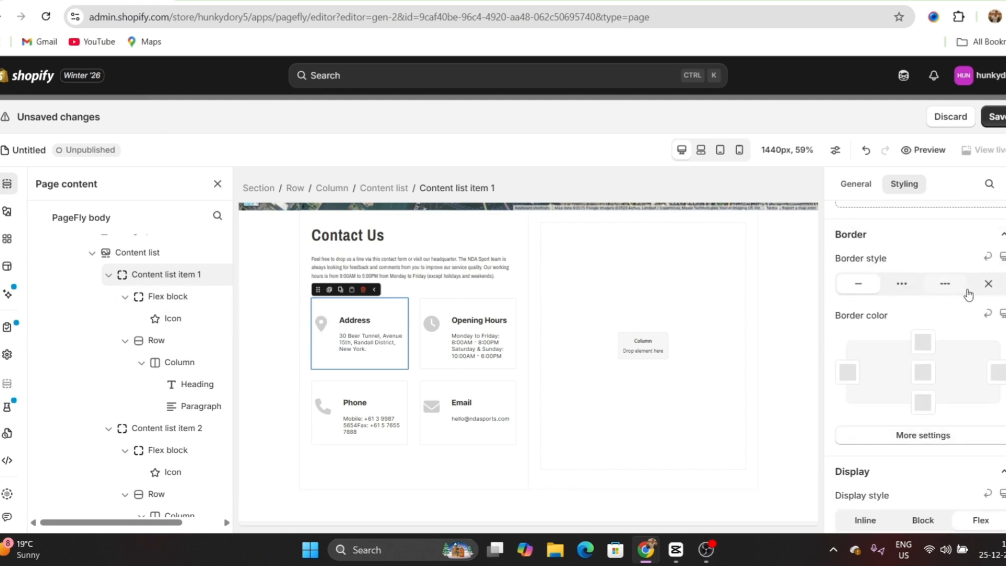
pyautogui.click(988, 285)
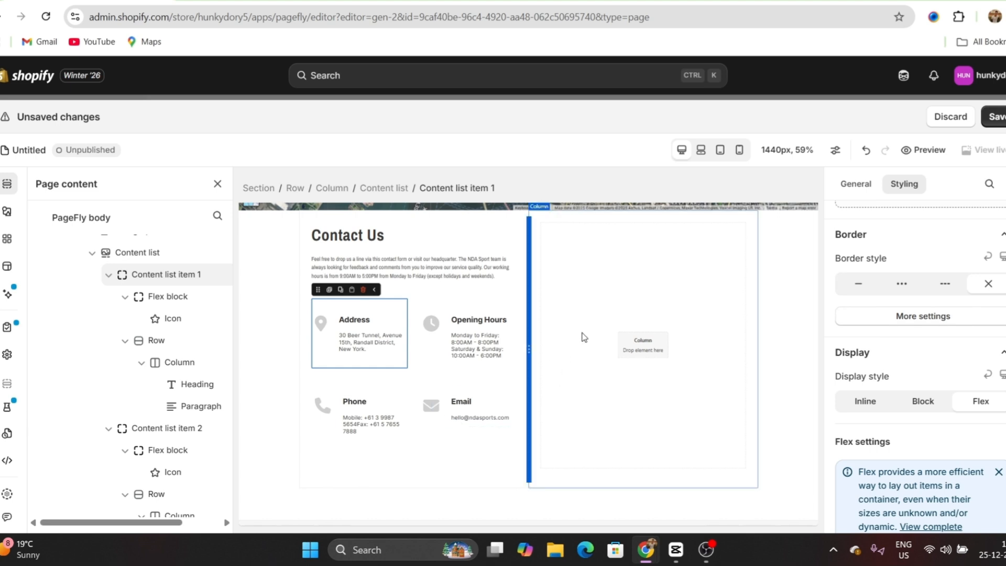
# Set the background color of the empty column beside the contact details to rgb(249, 249, 249).
pyautogui.click(621, 298)
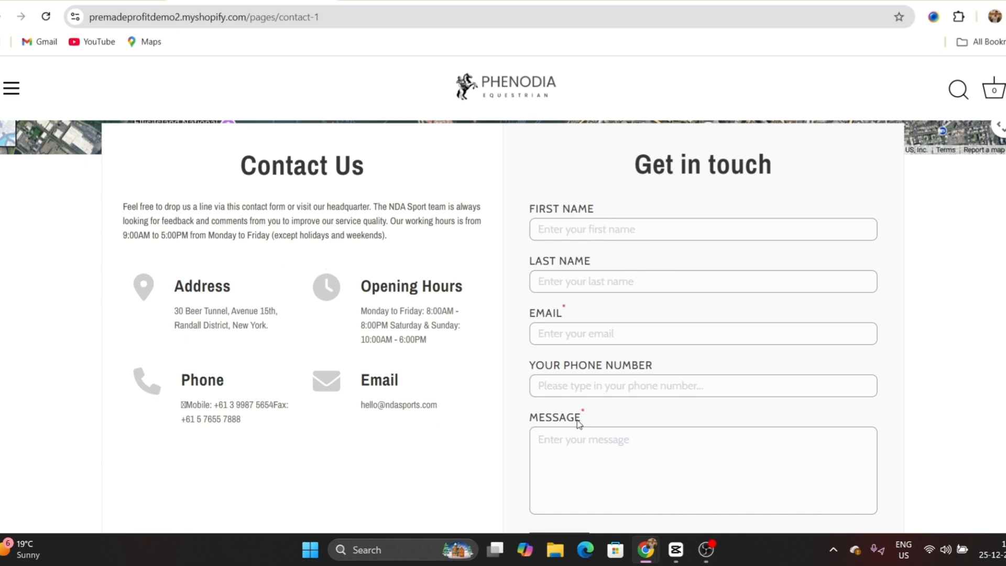
pyautogui.scroll(-10, 631, 346)
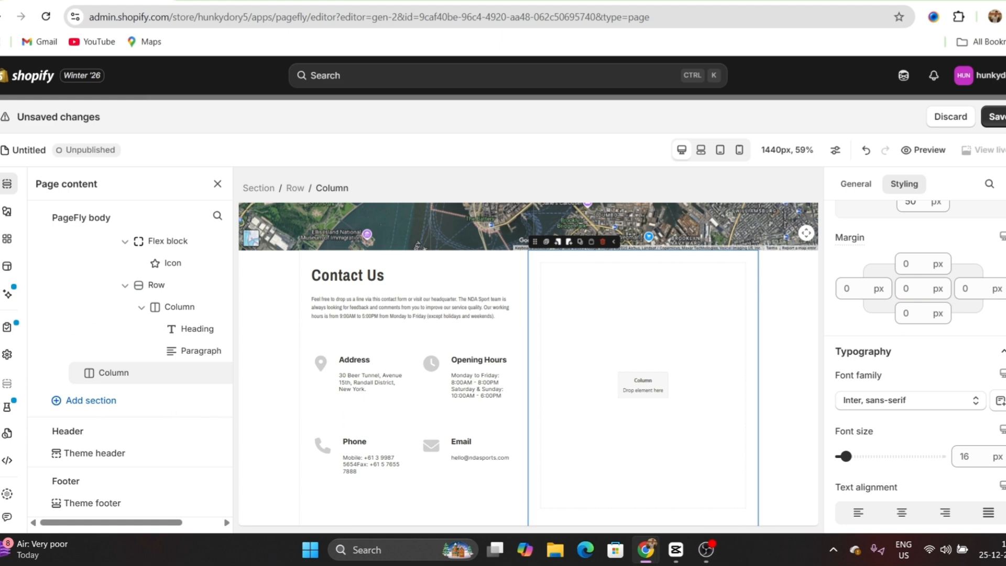
pyautogui.scroll(-5, 889, 314)
pyautogui.click(889, 276)
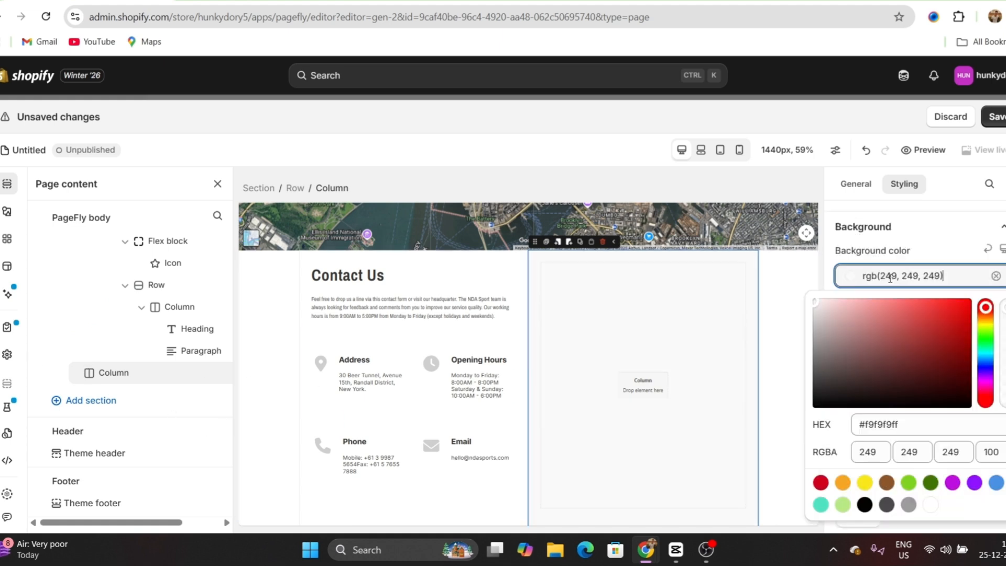
# Duplicate the Contact Us heading, move the copy into the empty grey column and change its text to "Get in Touch".
pyautogui.click(422, 287)
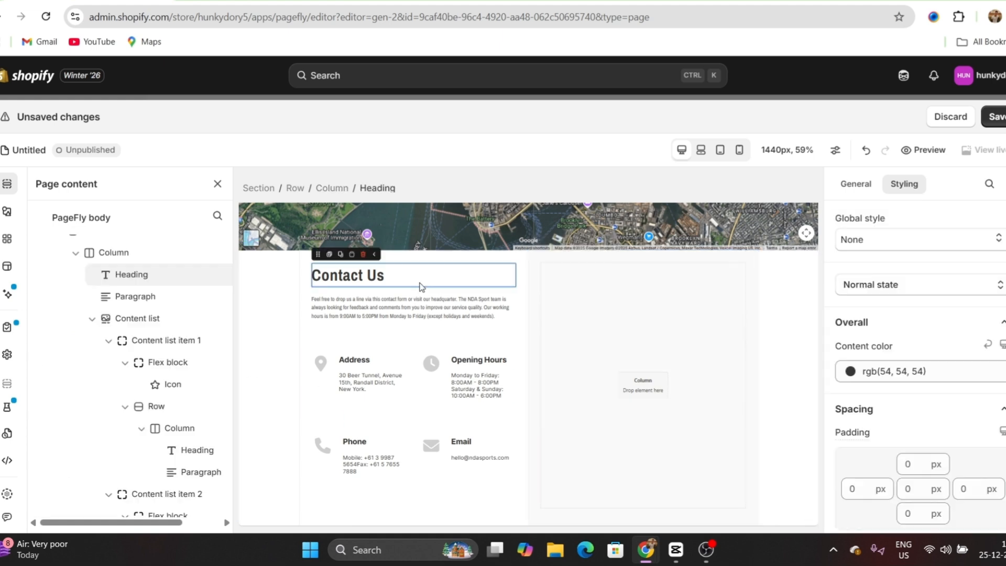
pyautogui.click(329, 254)
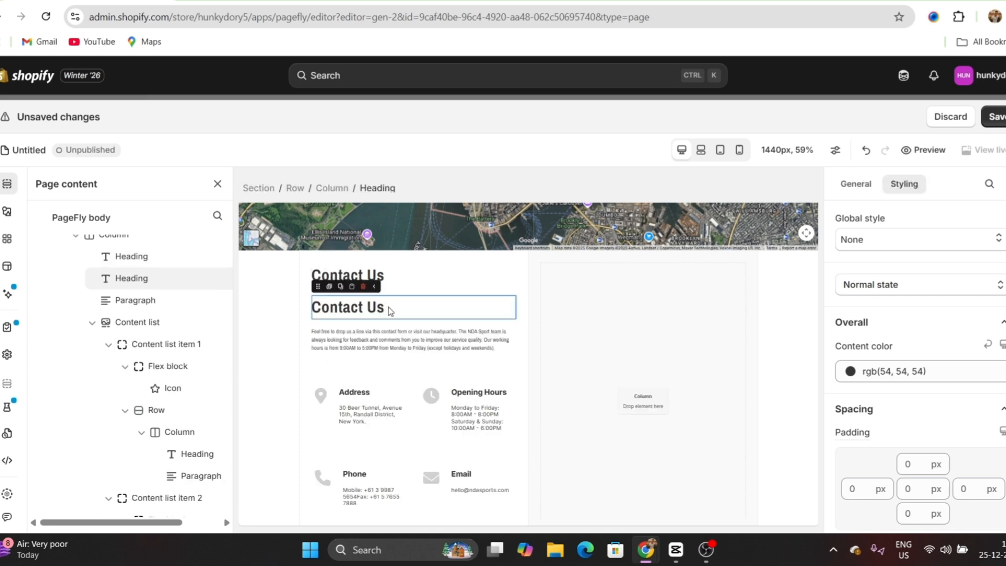
pyautogui.moveTo(335, 299); pyautogui.dragTo(586, 324)
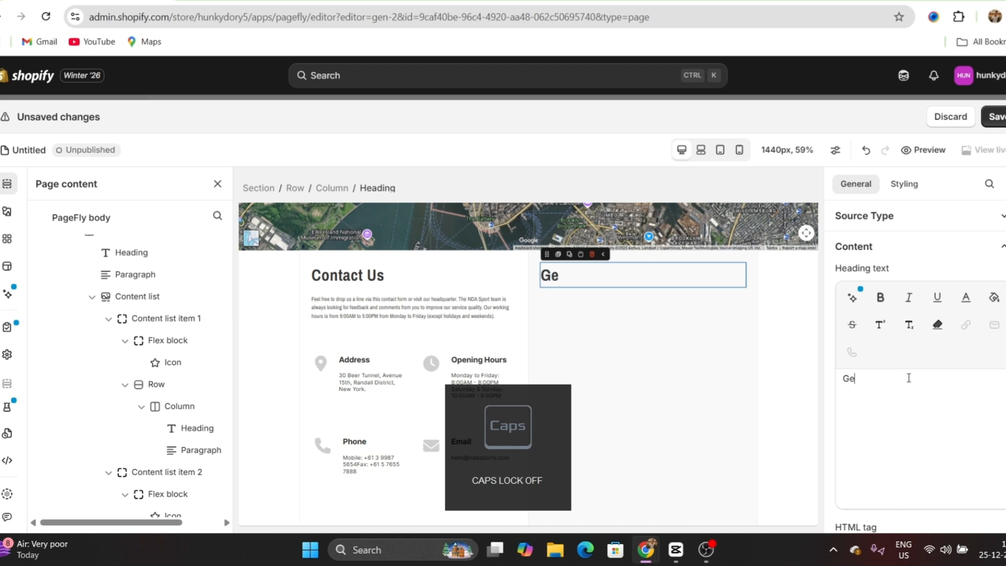
pyautogui.write('in T')
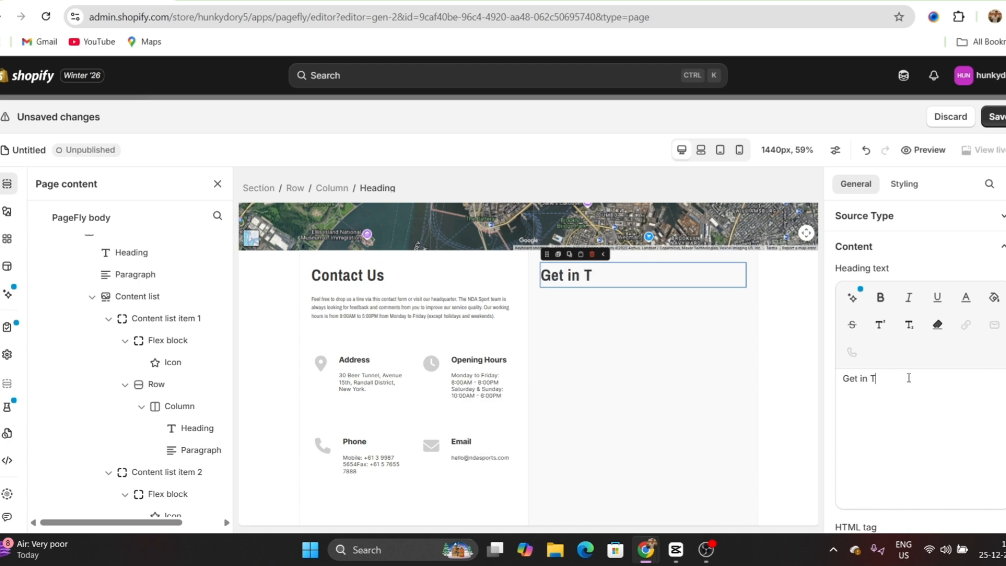
pyautogui.write('ouch')
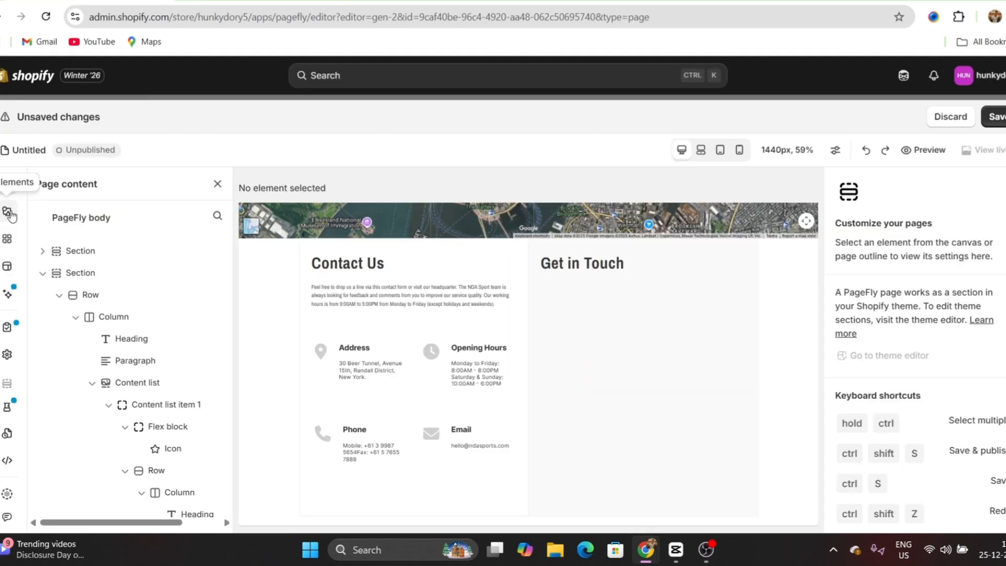
# Search the Shopify elements for "form" and place the Contact form variant with First Name and Last Name side by side below the Get in Touch heading.
pyautogui.click(7, 211)
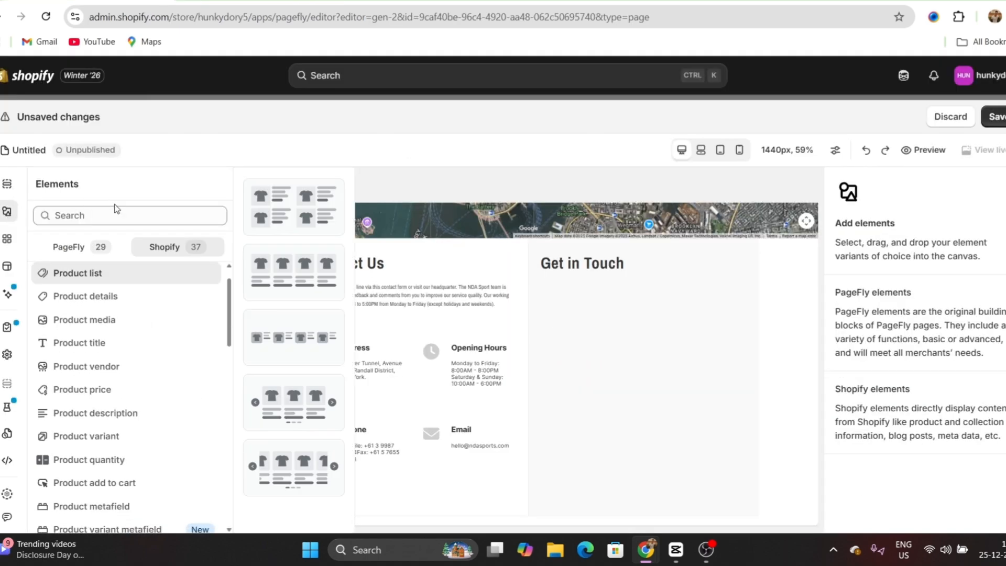
pyautogui.click(118, 215)
pyautogui.write('orm')
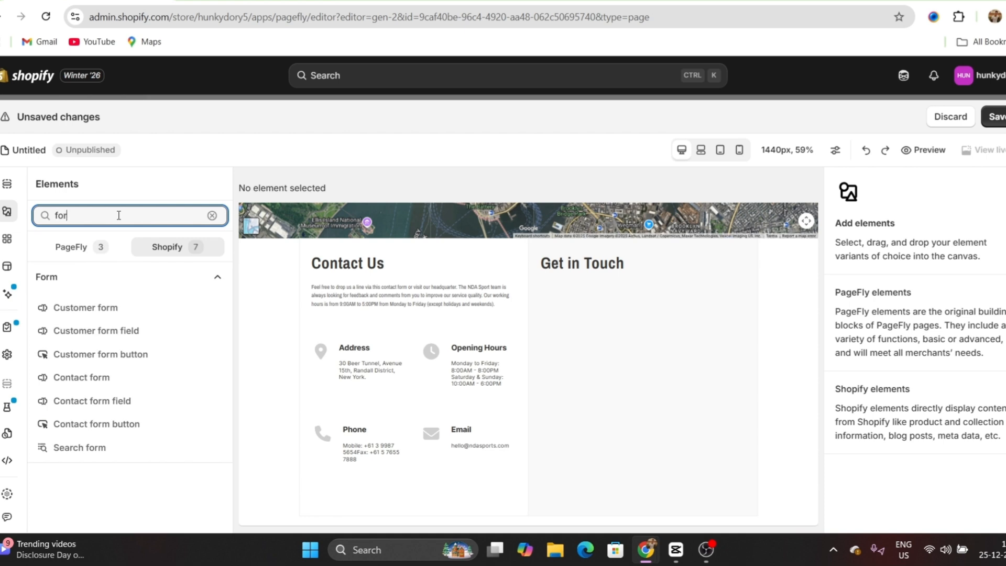
pyautogui.click(176, 254)
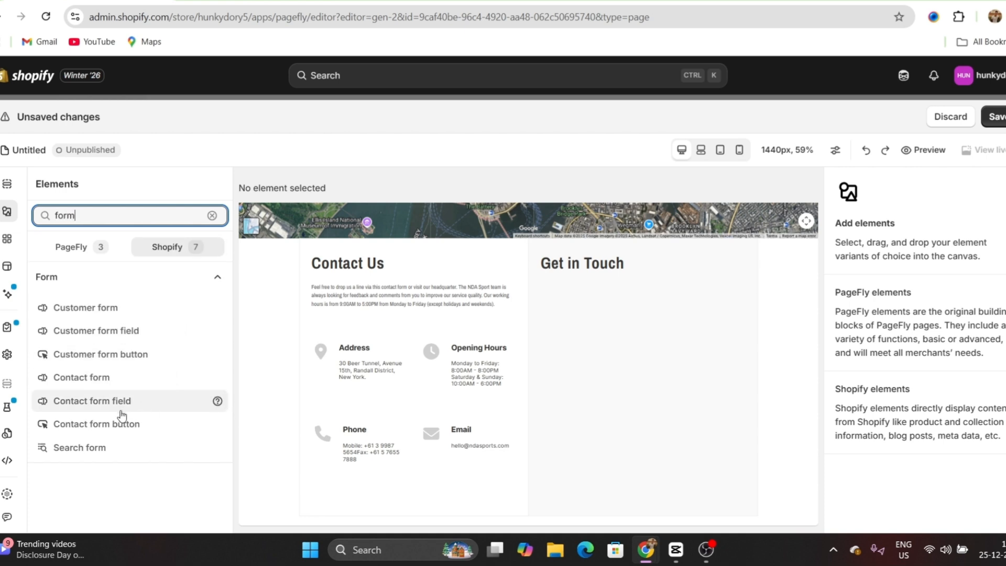
pyautogui.click(116, 384)
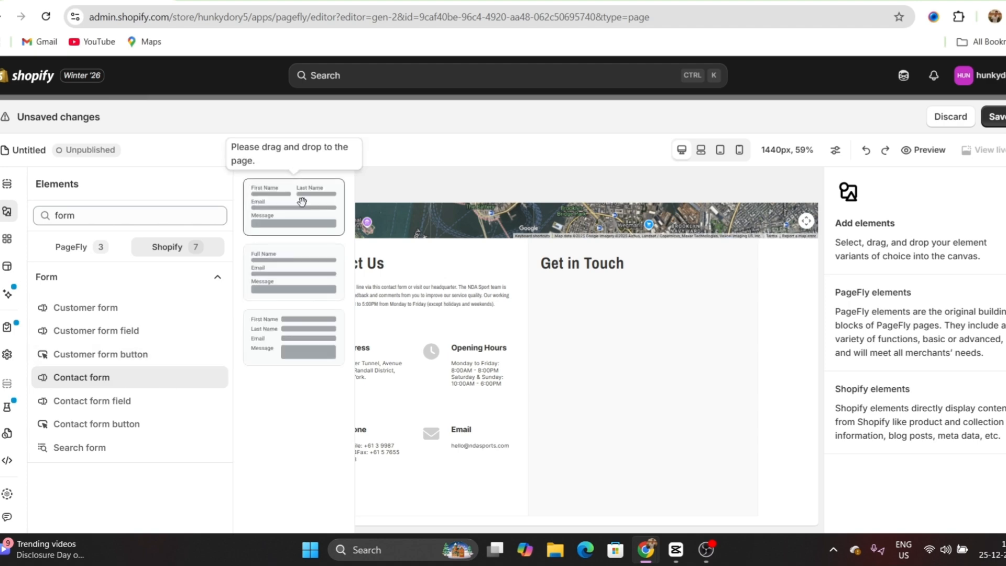
pyautogui.moveTo(301, 202); pyautogui.dragTo(661, 394)
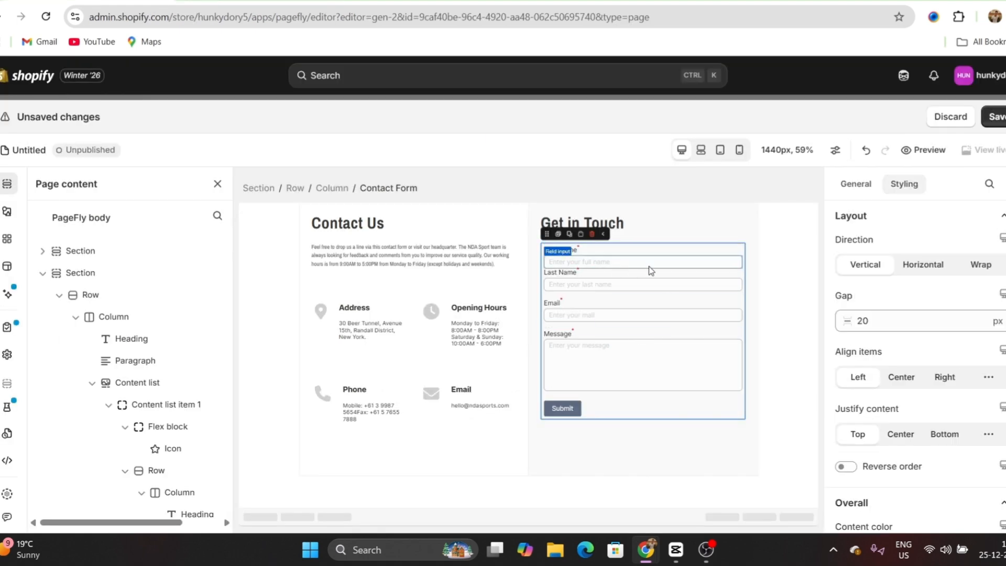
# Duplicate the contact form's Email field and make the copy not required.
pyautogui.click(855, 183)
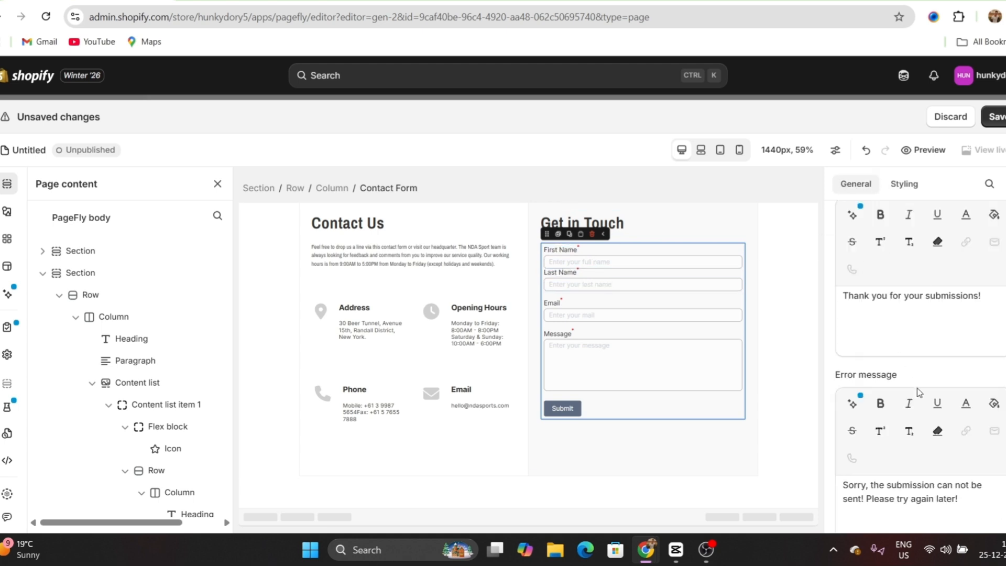
pyautogui.scroll(1, 585, 361)
pyautogui.click(585, 362)
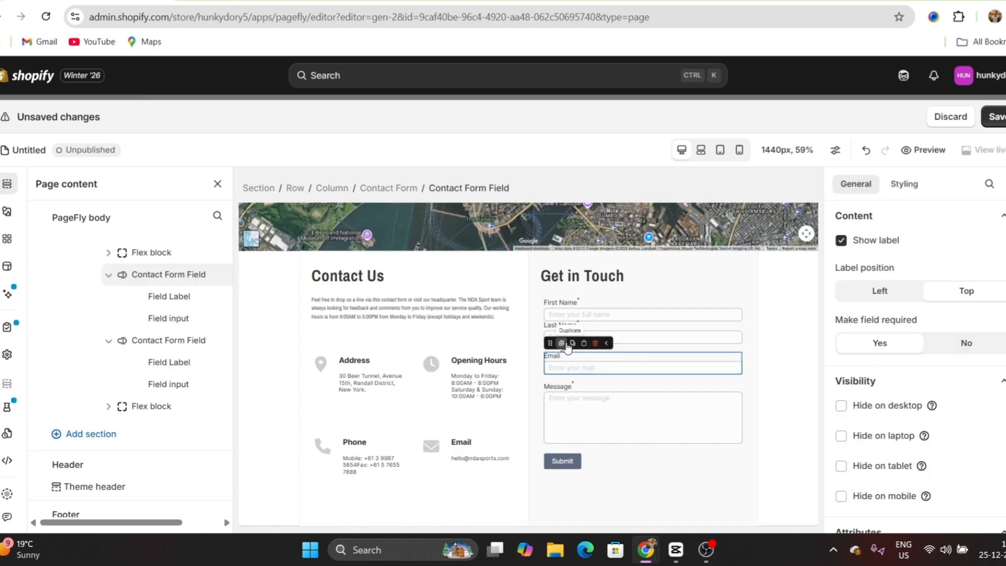
pyautogui.click(561, 343)
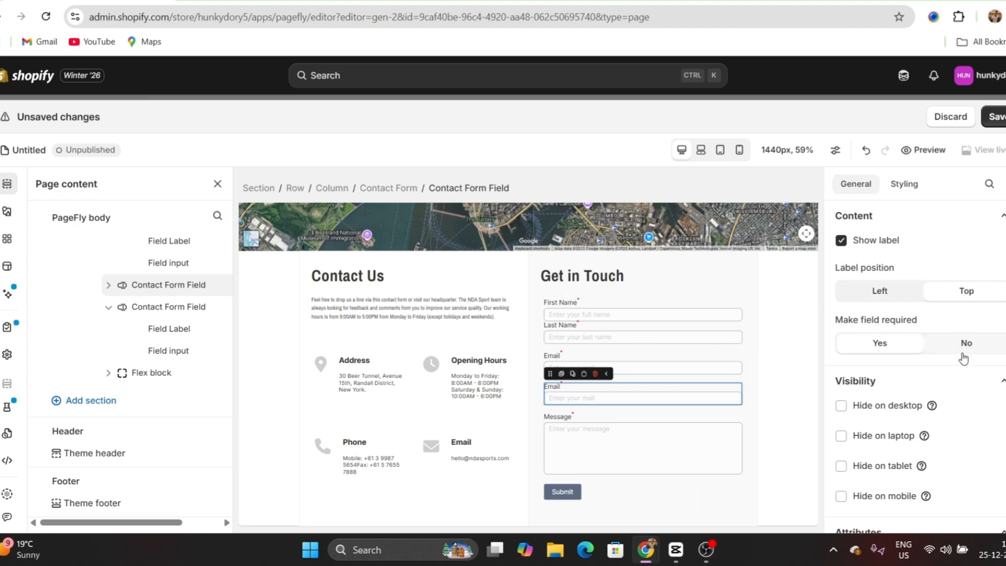
pyautogui.click(965, 343)
# Change the label text of the duplicated Email field to "Phone number".
pyautogui.click(552, 387)
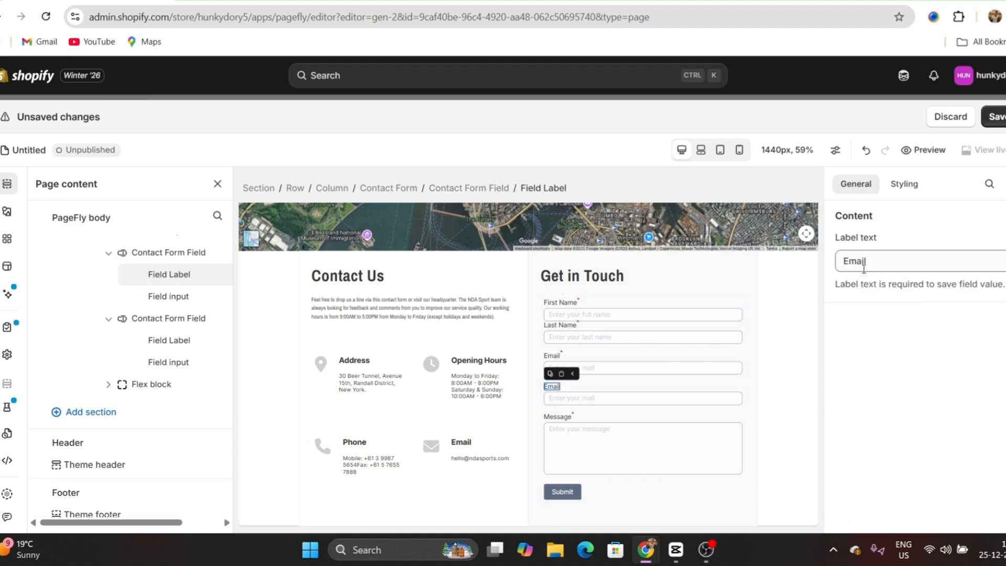
pyautogui.doubleClick(868, 262)
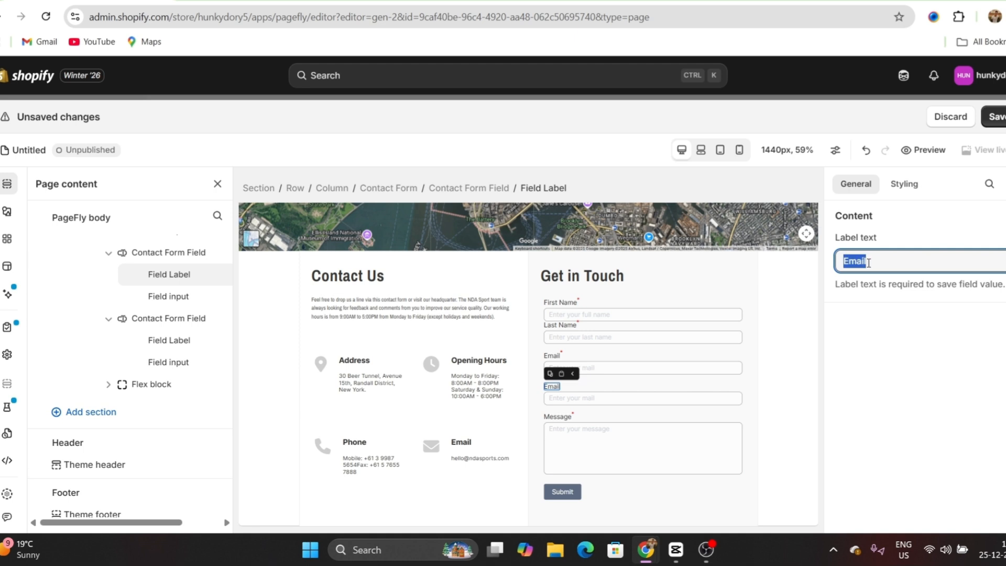
pyautogui.write('Phone number')
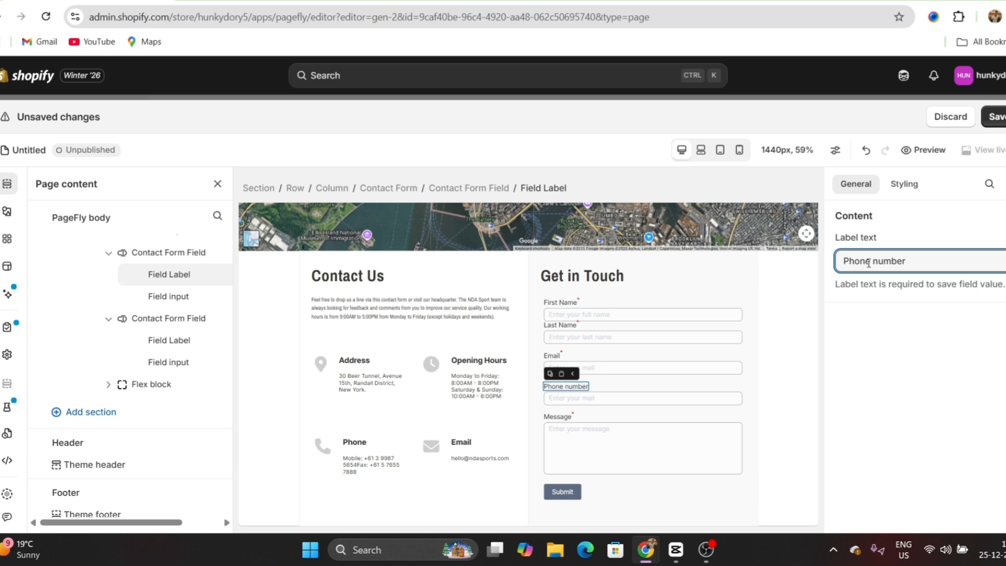
# Set the Phone number field's input type to Single line text and its placeholder to "Please enter your phone number".
pyautogui.click(592, 400)
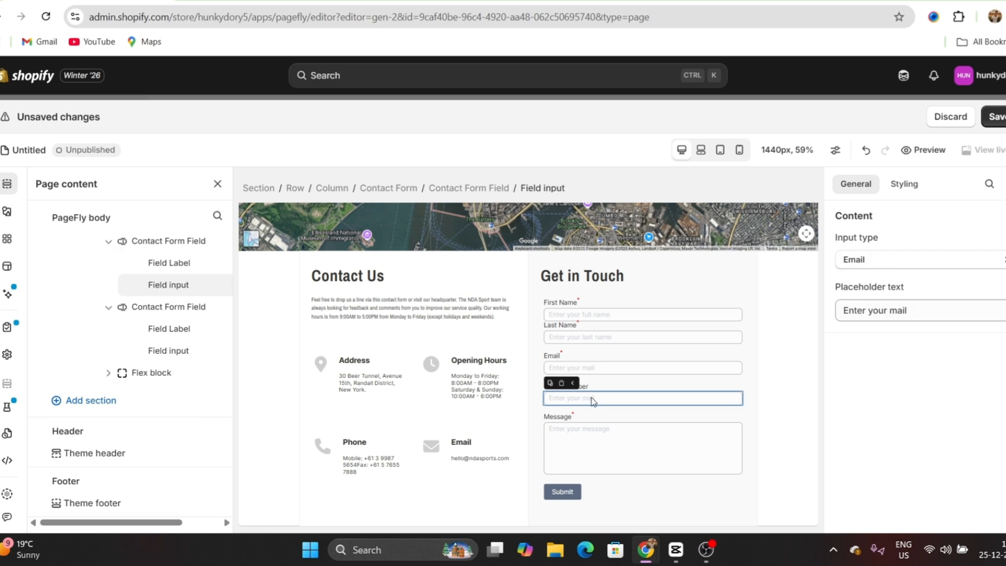
pyautogui.click(914, 261)
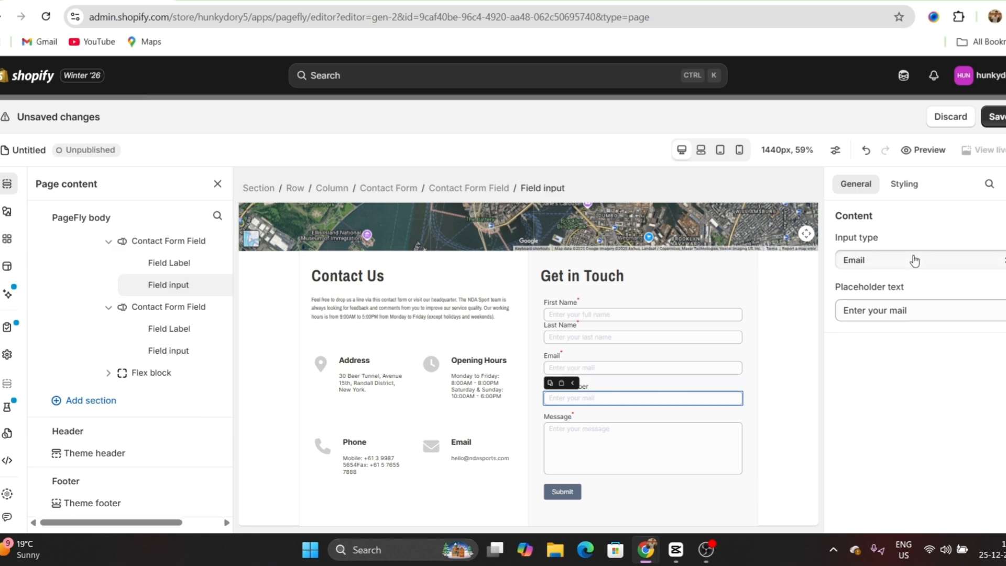
pyautogui.click(906, 313)
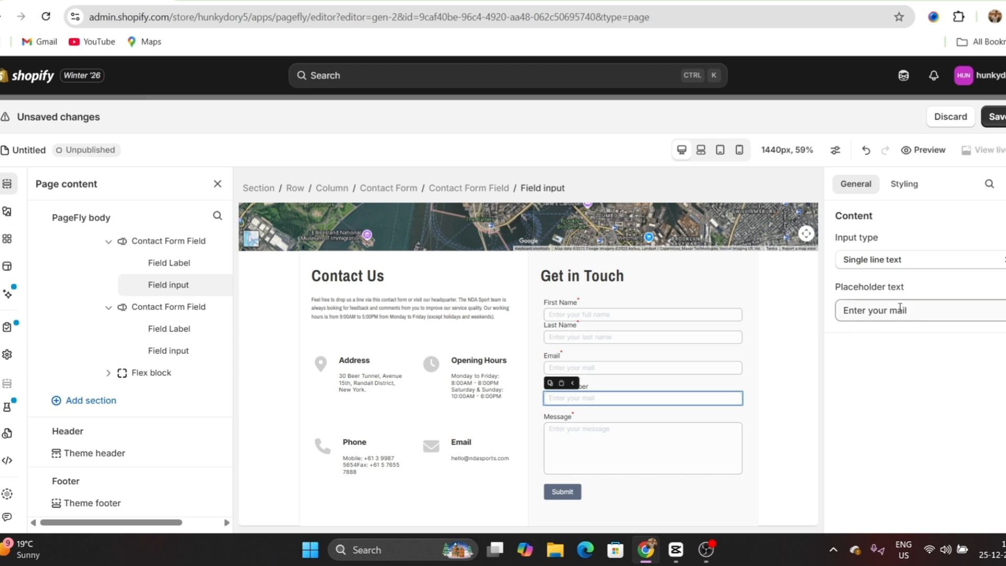
pyautogui.tripleClick(899, 309)
pyautogui.write('Please e')
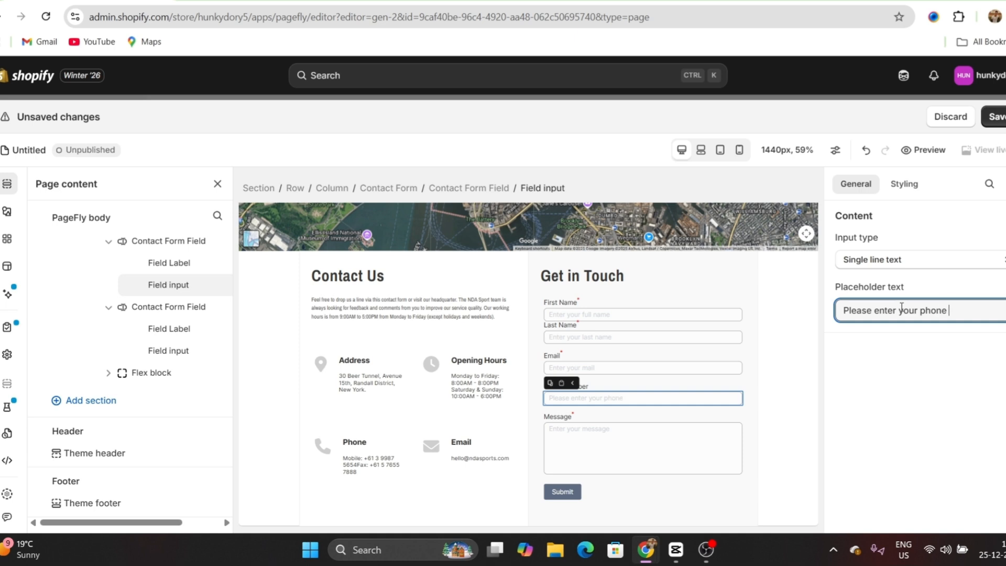
pyautogui.write('umber')
pyautogui.click(640, 417)
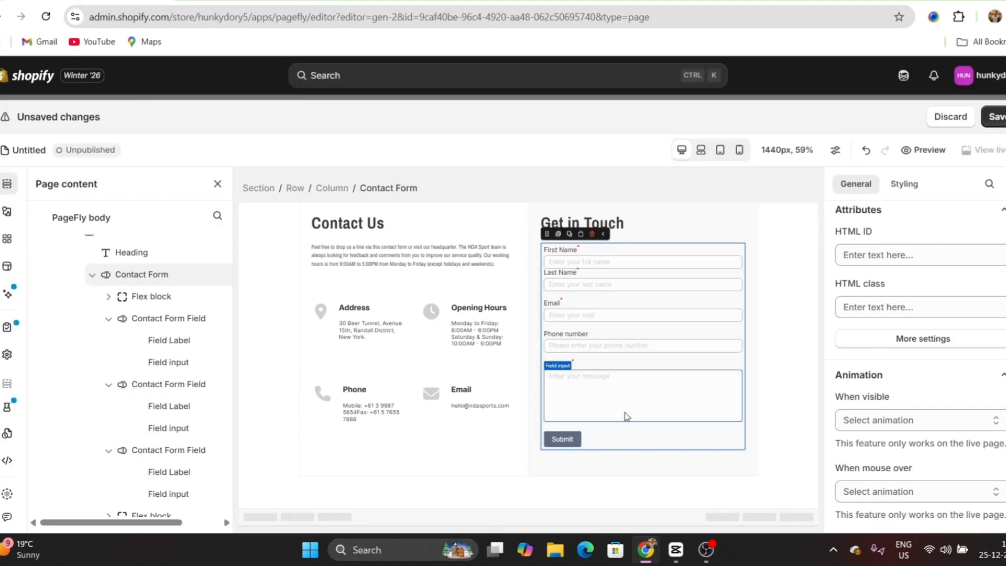
# Give the form's Submit button a black rgb(0, 0, 0) background and the Archivo Narrow font.
pyautogui.click(570, 439)
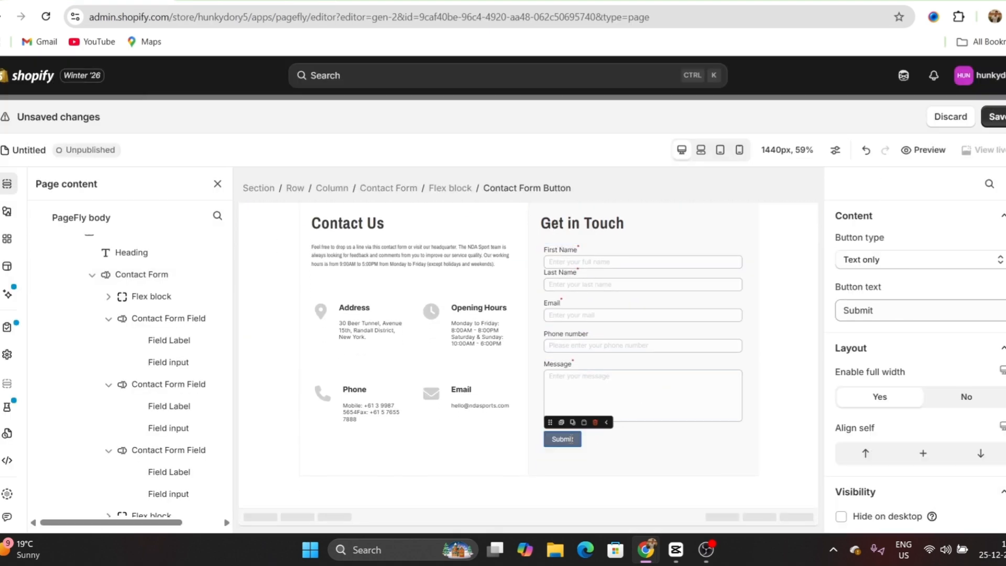
pyautogui.click(905, 183)
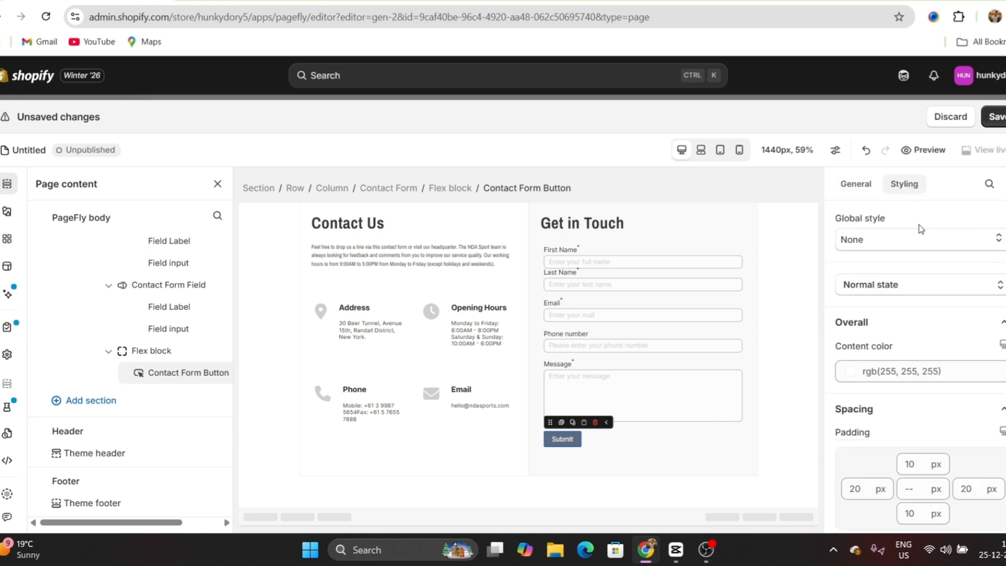
pyautogui.scroll(-5, 927, 410)
pyautogui.scroll(3, 932, 375)
pyautogui.scroll(-5, 931, 379)
pyautogui.scroll(-6, 932, 379)
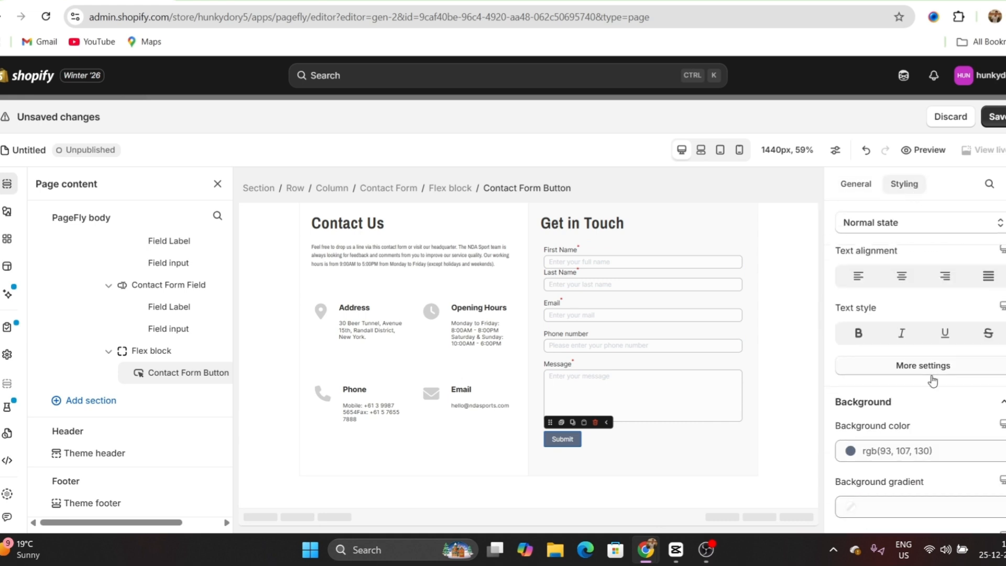
pyautogui.click(937, 314)
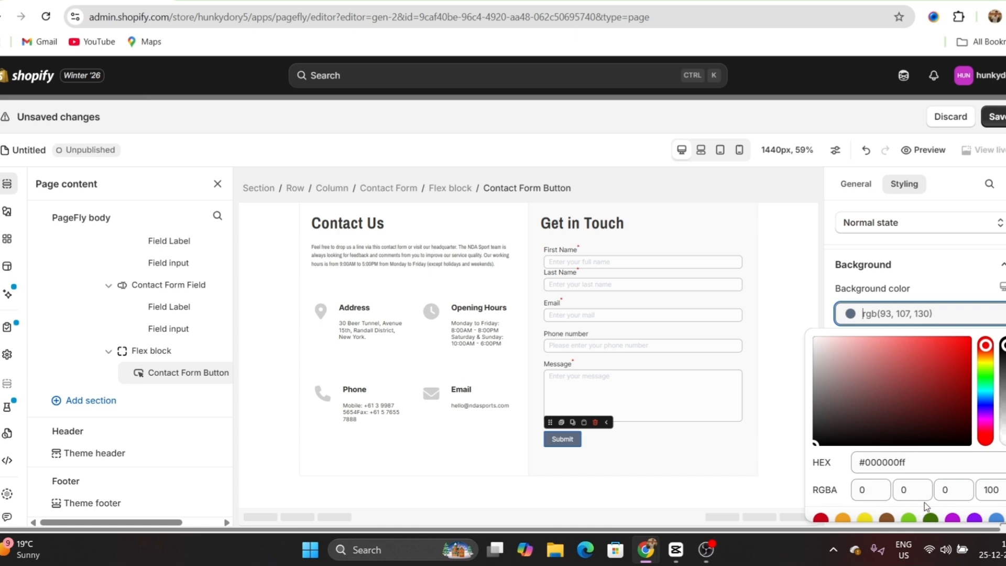
pyautogui.moveTo(940, 409); pyautogui.dragTo(798, 448)
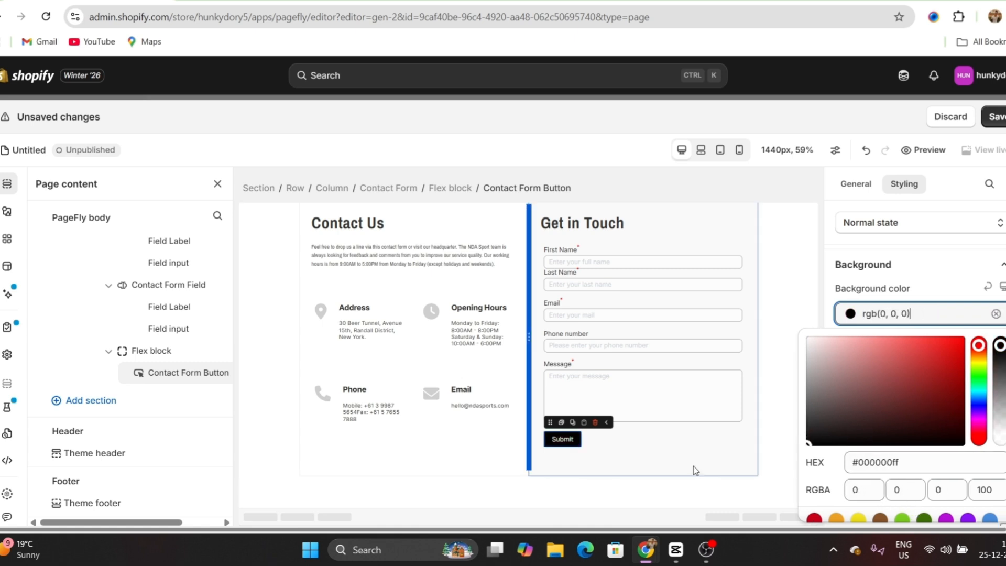
pyautogui.click(648, 455)
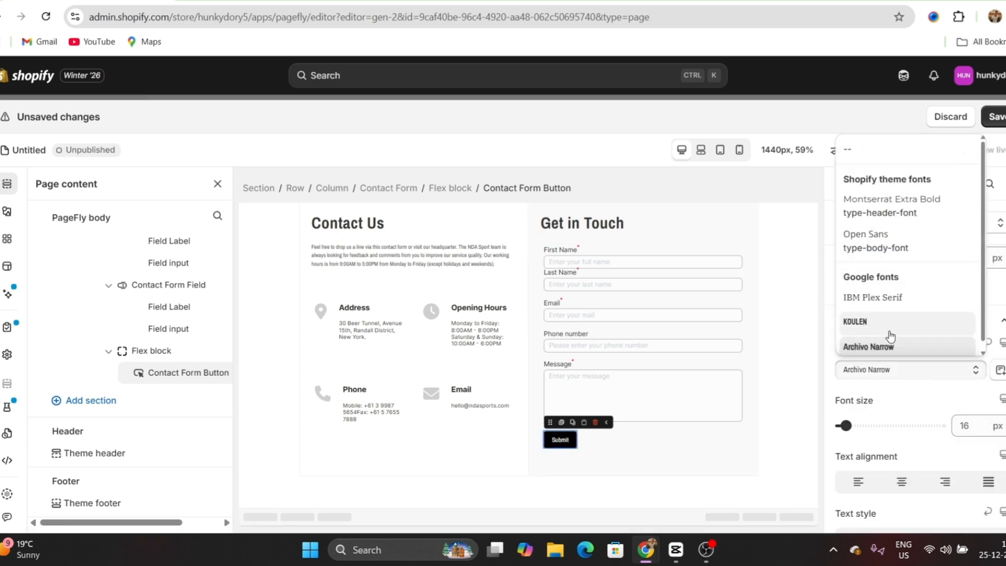
pyautogui.click(877, 345)
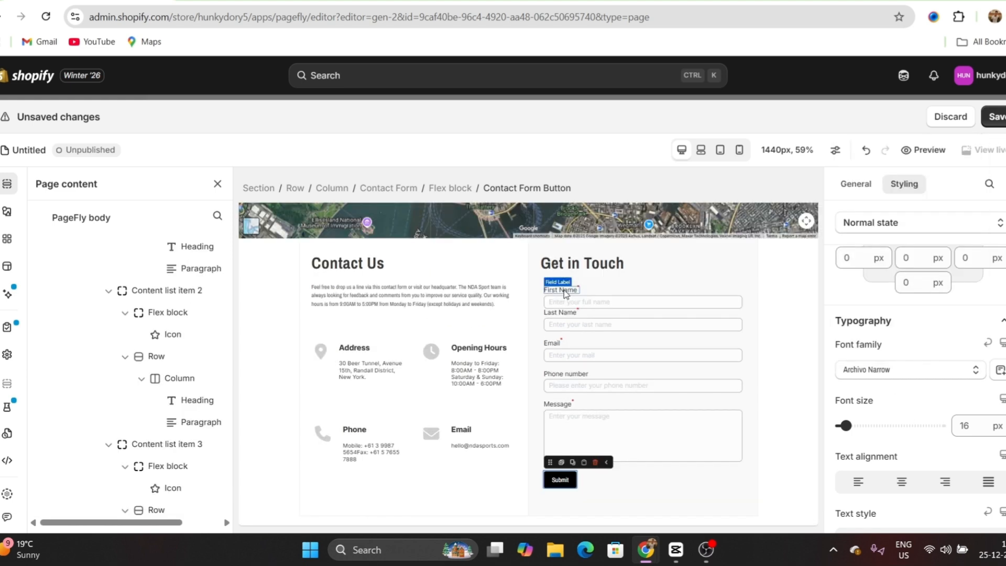
# Set the text transform of the First Name and Last Name field labels to uppercase.
pyautogui.click(565, 293)
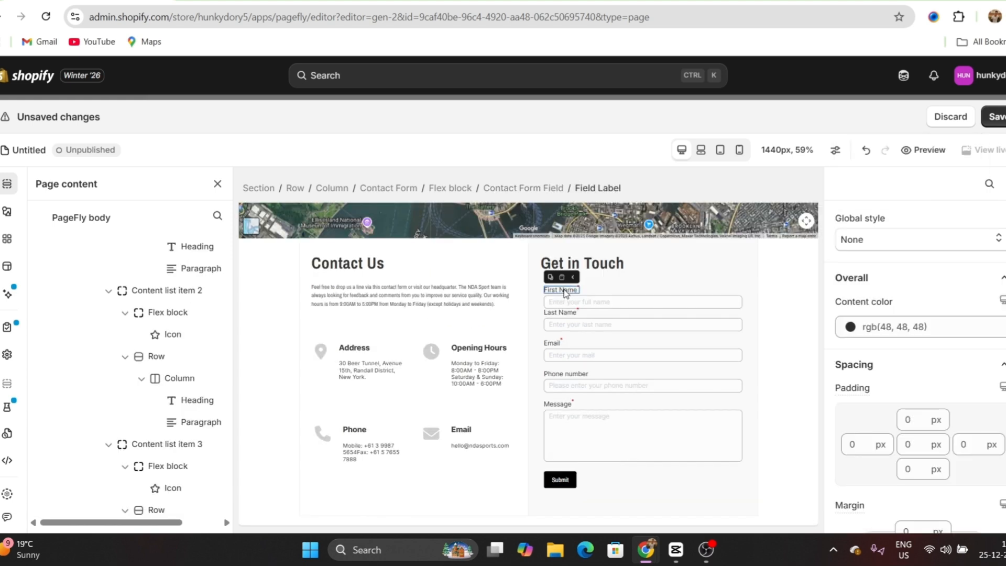
pyautogui.scroll(-5, 889, 408)
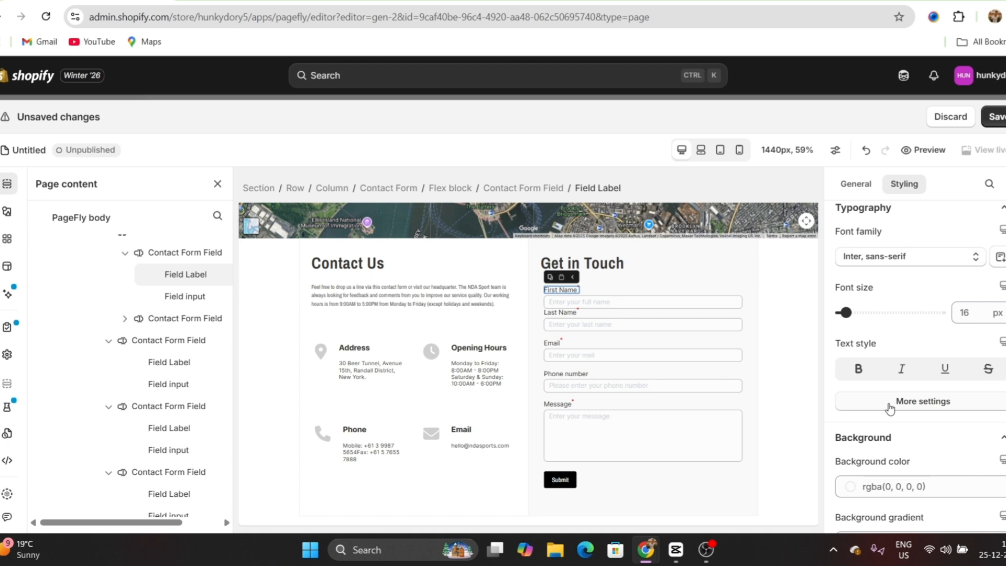
pyautogui.click(889, 408)
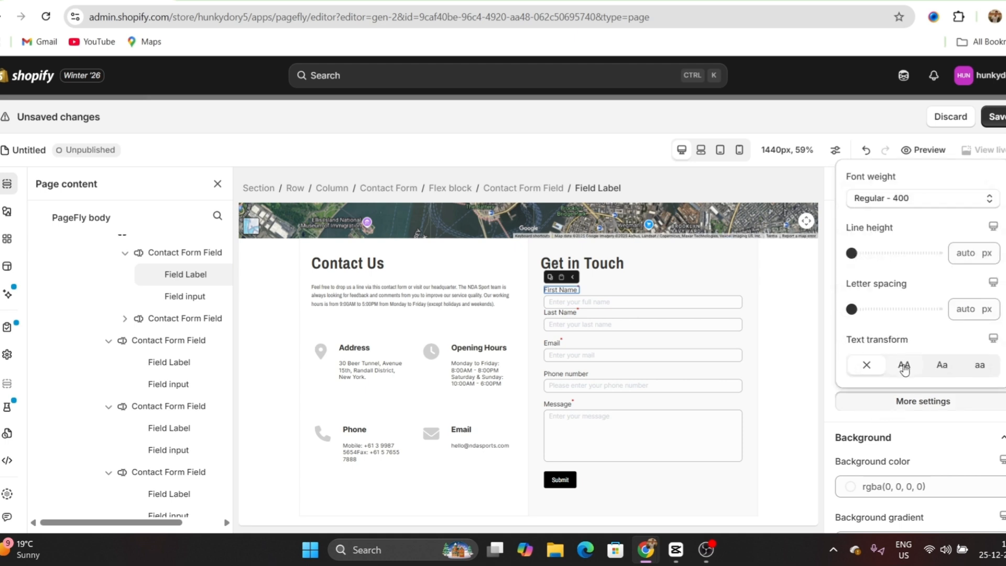
pyautogui.click(904, 369)
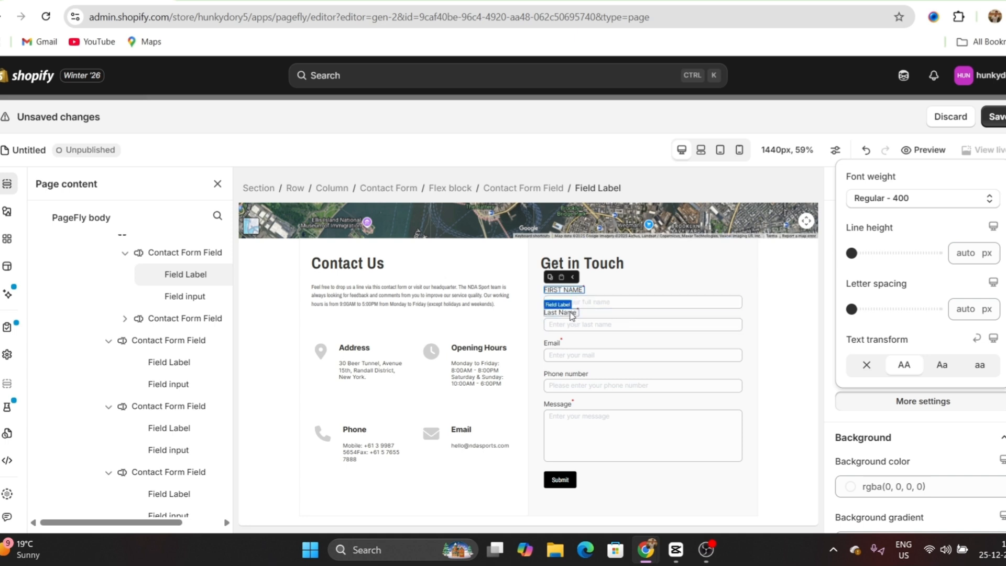
pyautogui.click(572, 314)
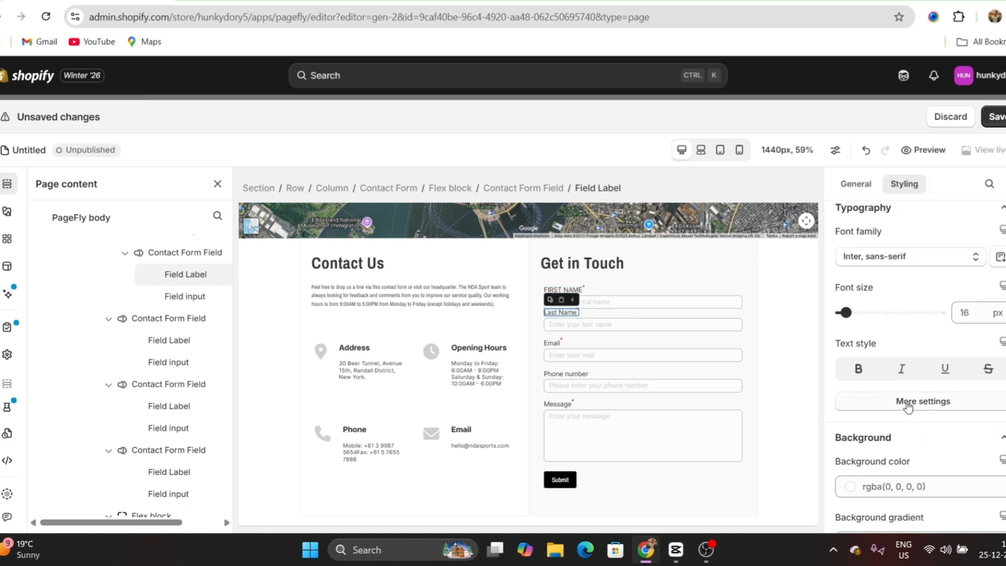
pyautogui.click(907, 404)
pyautogui.click(902, 365)
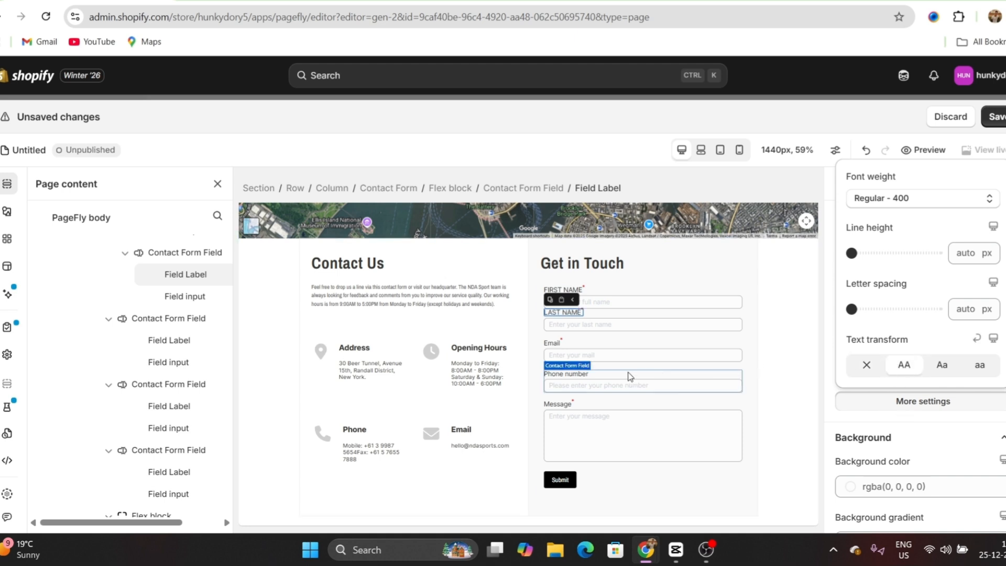
# Set the text transform of the Email, Phone number and Message field labels to uppercase.
pyautogui.click(554, 344)
pyautogui.click(922, 401)
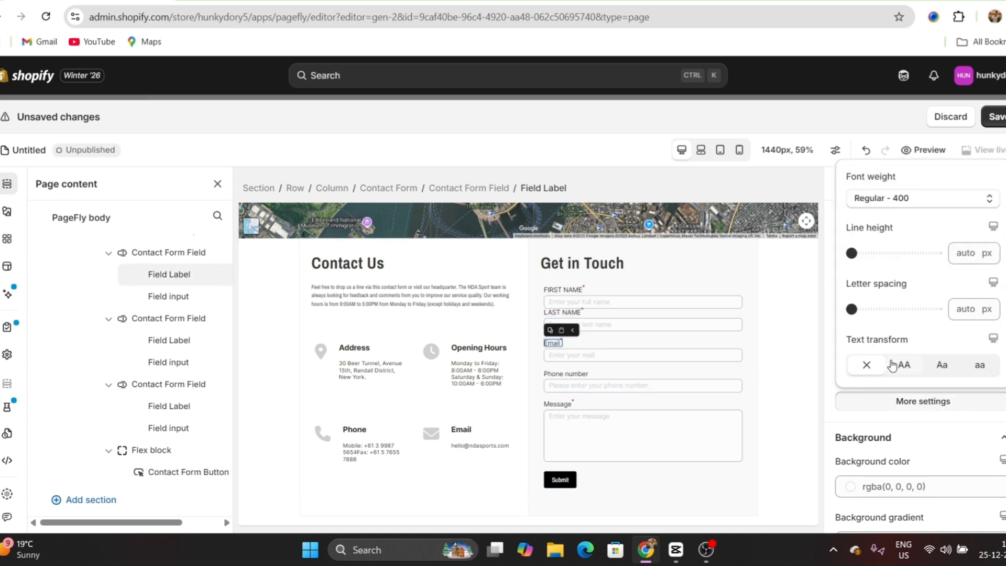
pyautogui.click(892, 366)
pyautogui.click(576, 375)
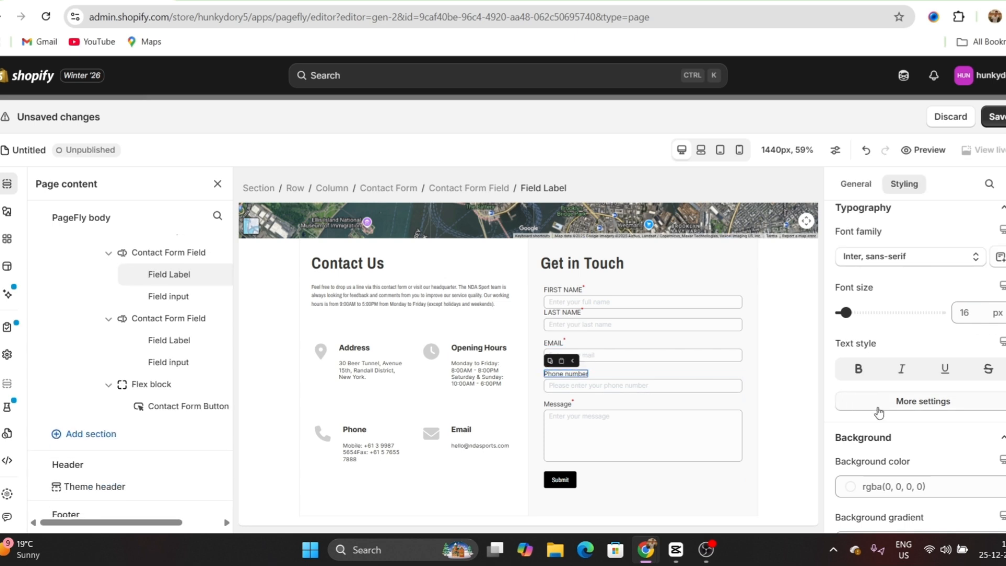
pyautogui.click(879, 411)
pyautogui.click(902, 365)
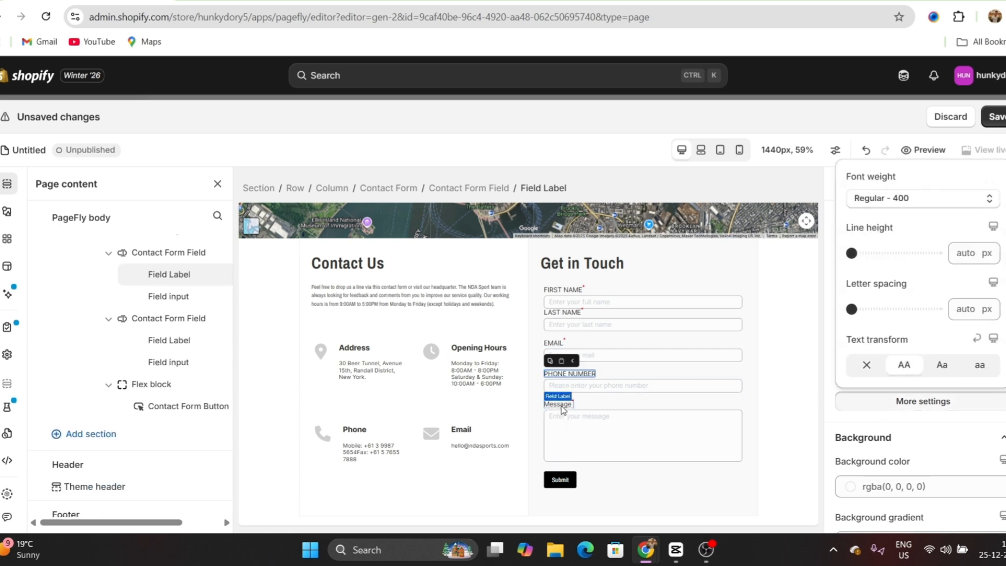
pyautogui.click(560, 405)
pyautogui.click(922, 401)
pyautogui.click(901, 375)
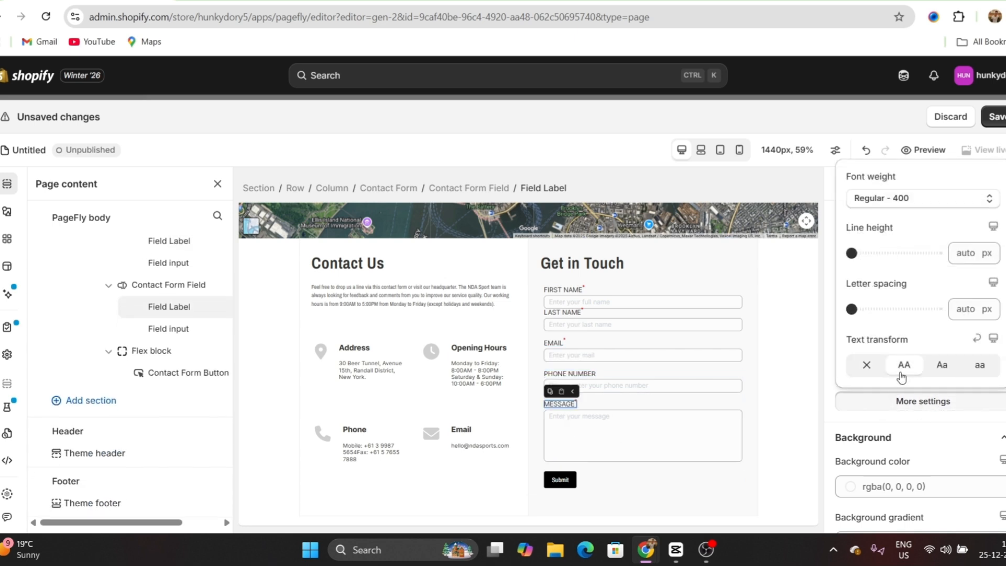
pyautogui.click(797, 398)
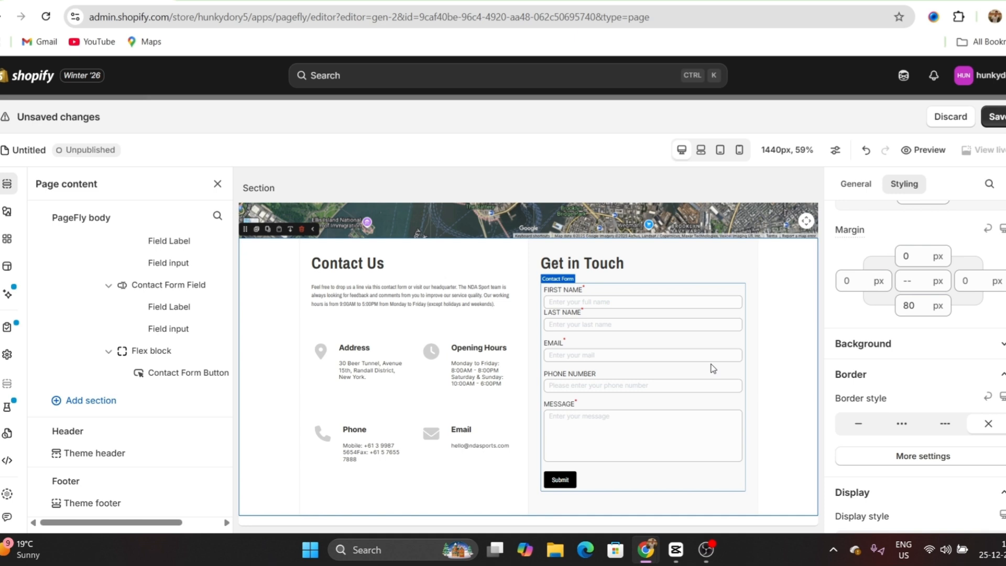
# Save the page with the title "Contact".
pyautogui.click(992, 117)
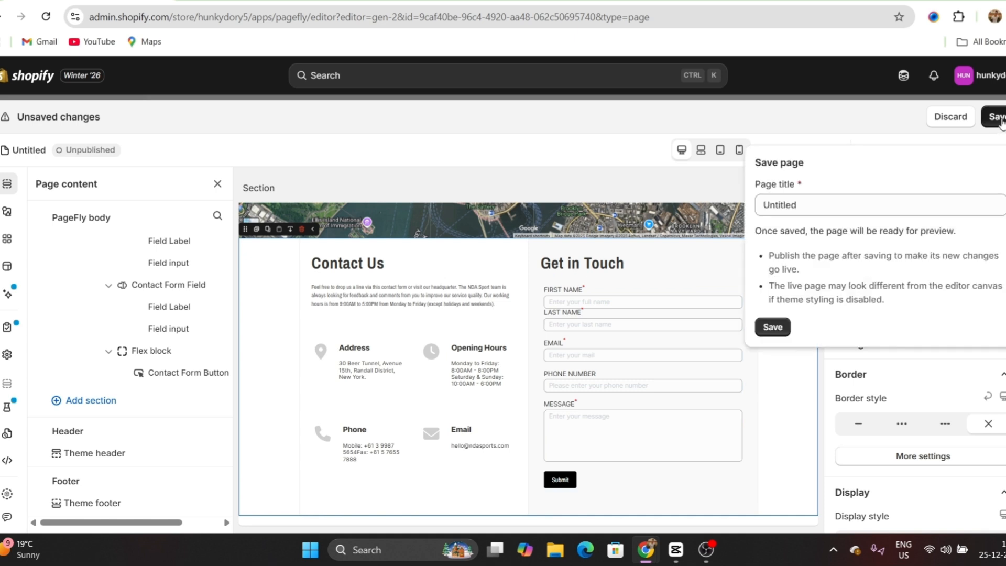
pyautogui.write('C')
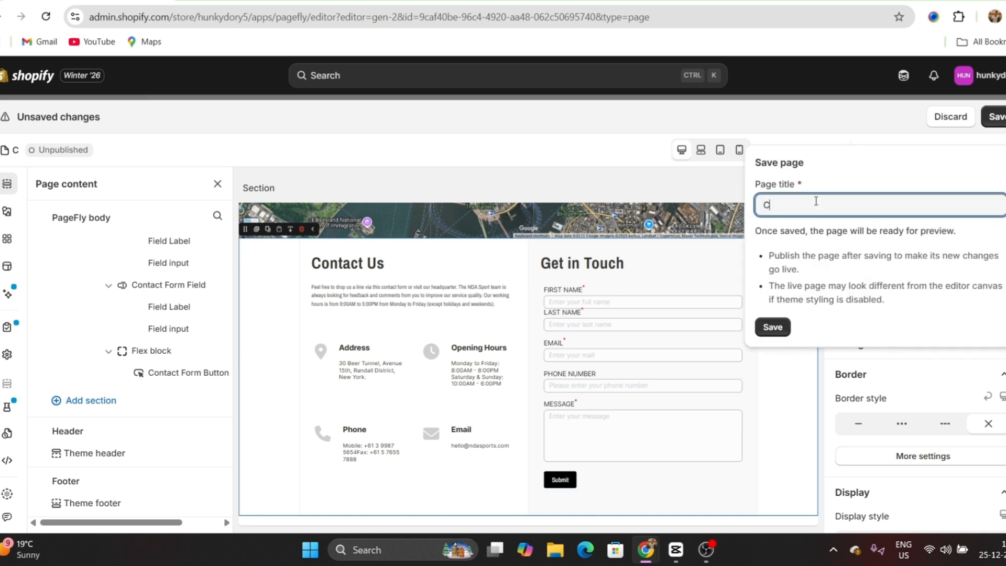
pyautogui.write('ontact')
pyautogui.click(773, 327)
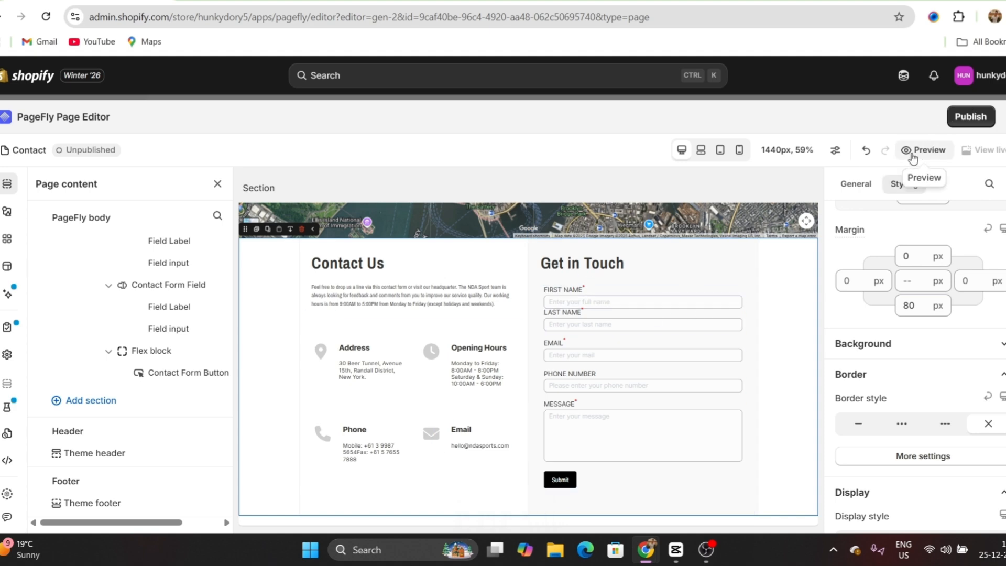
# Preview the saved Contact page and compare its map and section layout with the Phenodia Equestrian reference page.
pyautogui.click(912, 158)
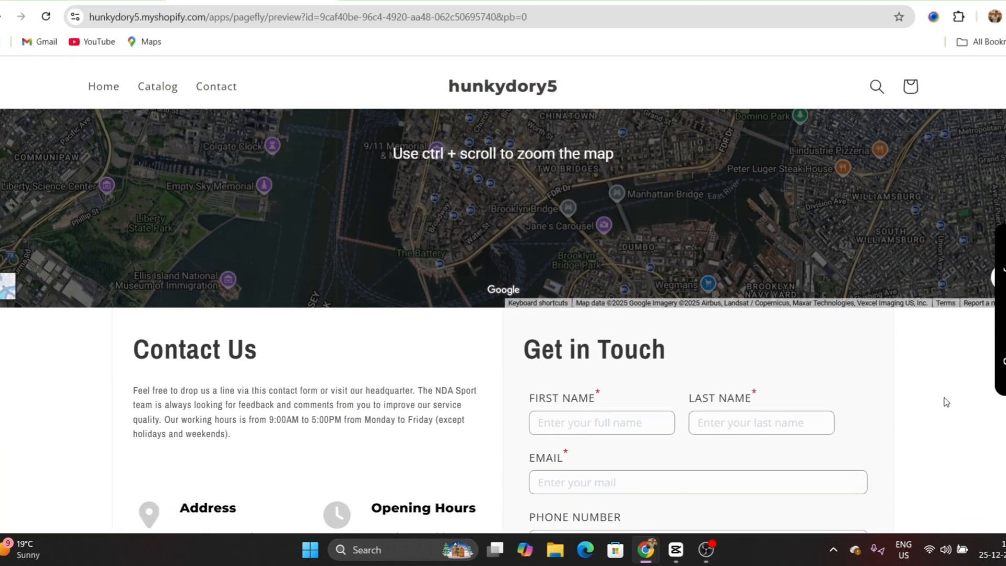
pyautogui.scroll(-10, 945, 399)
pyautogui.scroll(5, 944, 398)
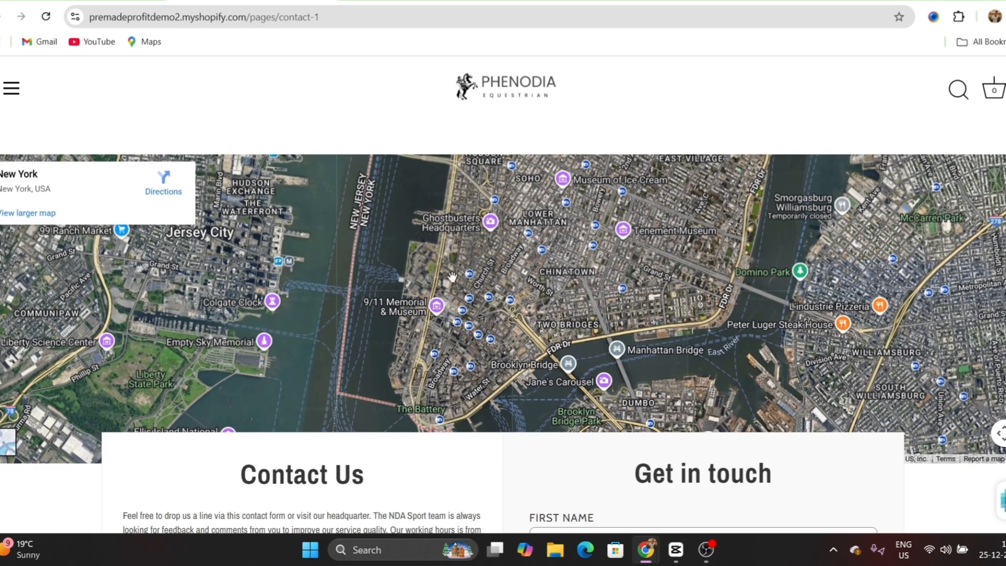
pyautogui.scroll(-2, 511, 281)
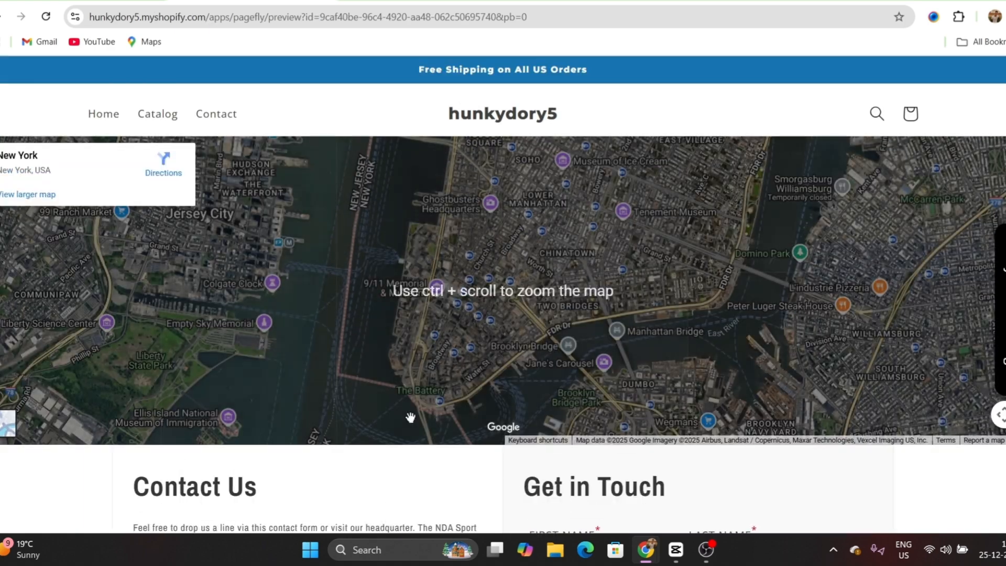
pyautogui.scroll(-4, 420, 393)
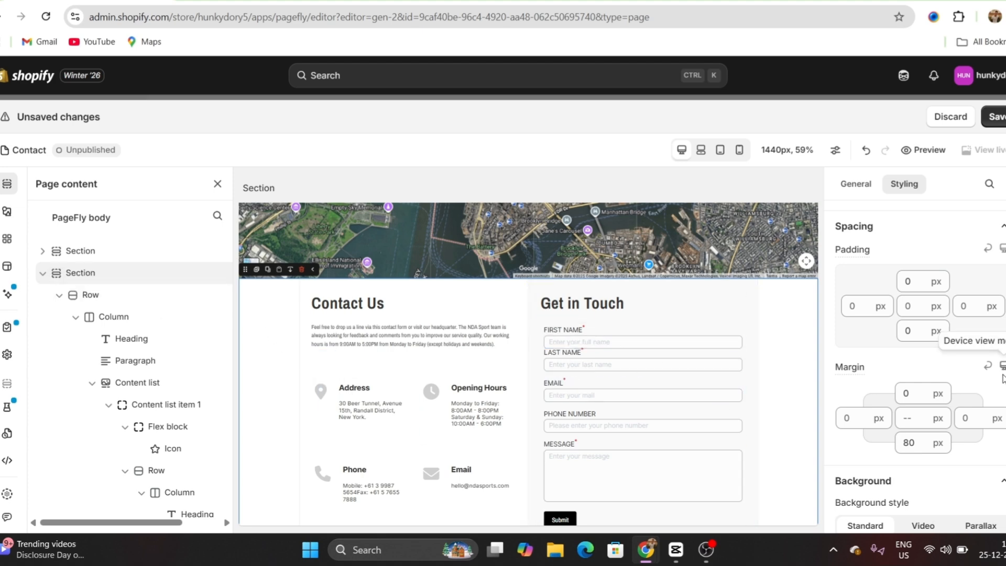
# Set the top margin of the two-column contact section to -65 px so it overlaps the map.
pyautogui.scroll(2, 960, 406)
pyautogui.scroll(-3, 943, 416)
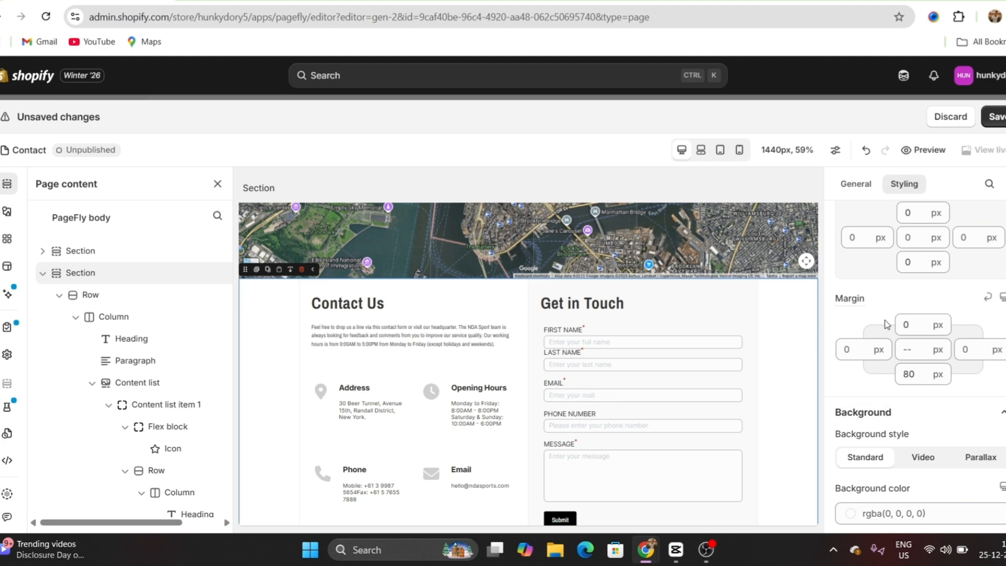
pyautogui.scroll(2, 890, 336)
pyautogui.scroll(-1, 901, 372)
pyautogui.click(910, 393)
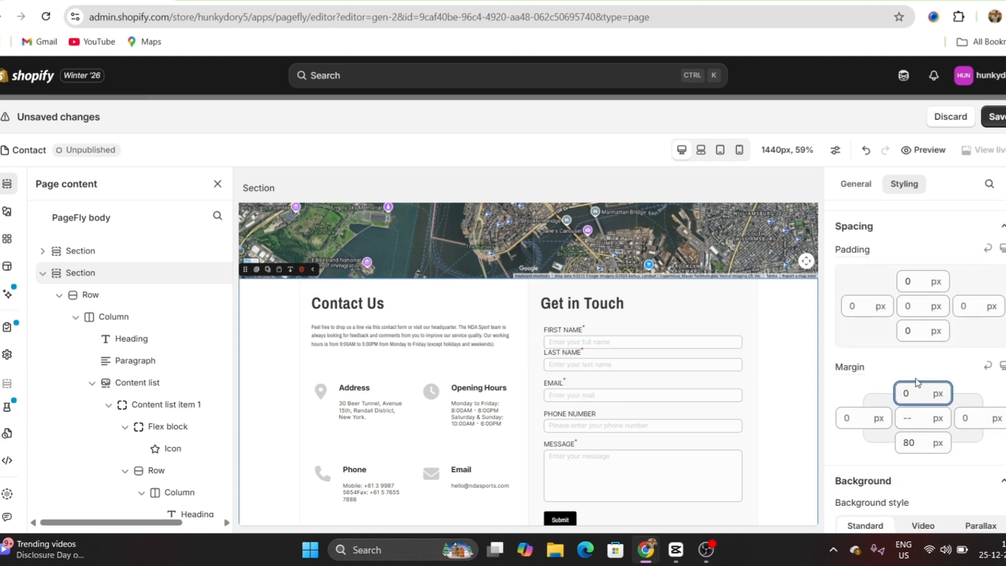
pyautogui.write('-65')
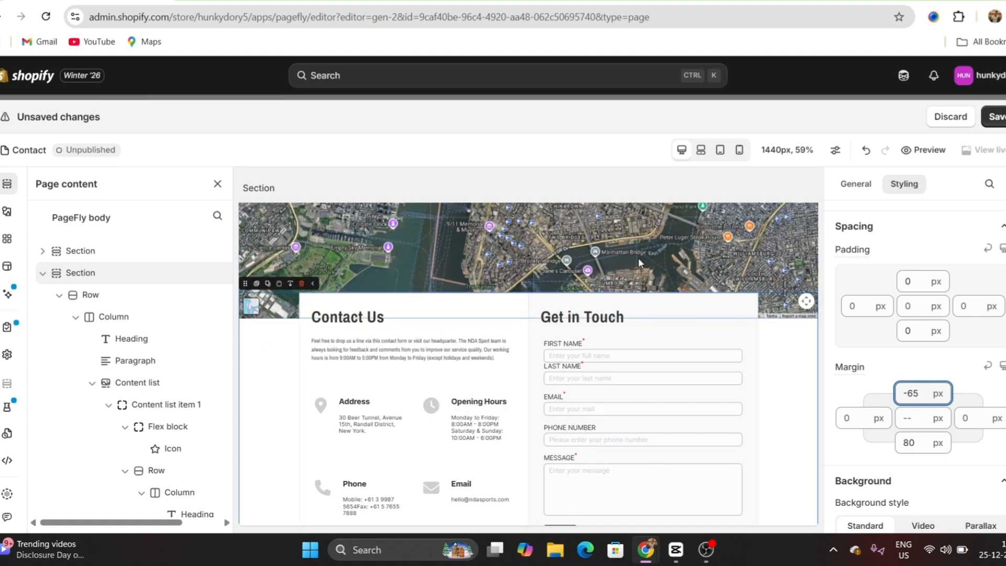
# Center the Contact Us and Get in Touch headings and save the page.
pyautogui.click(388, 319)
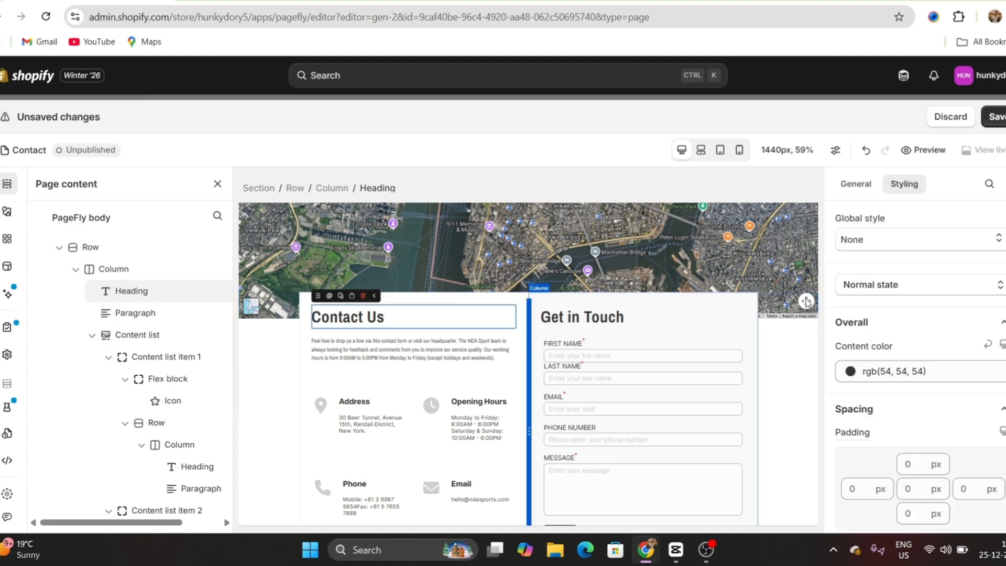
pyautogui.click(905, 415)
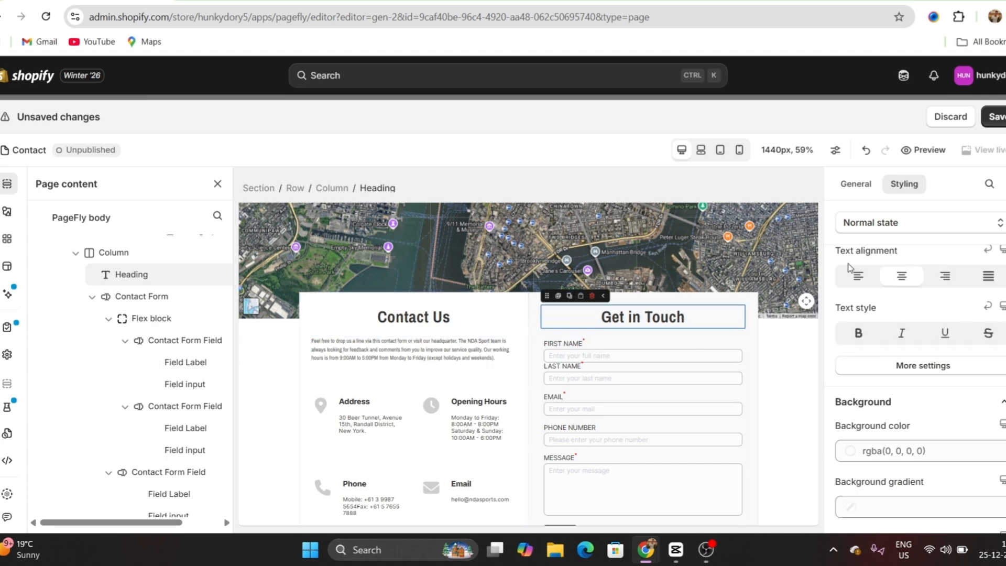
pyautogui.click(995, 116)
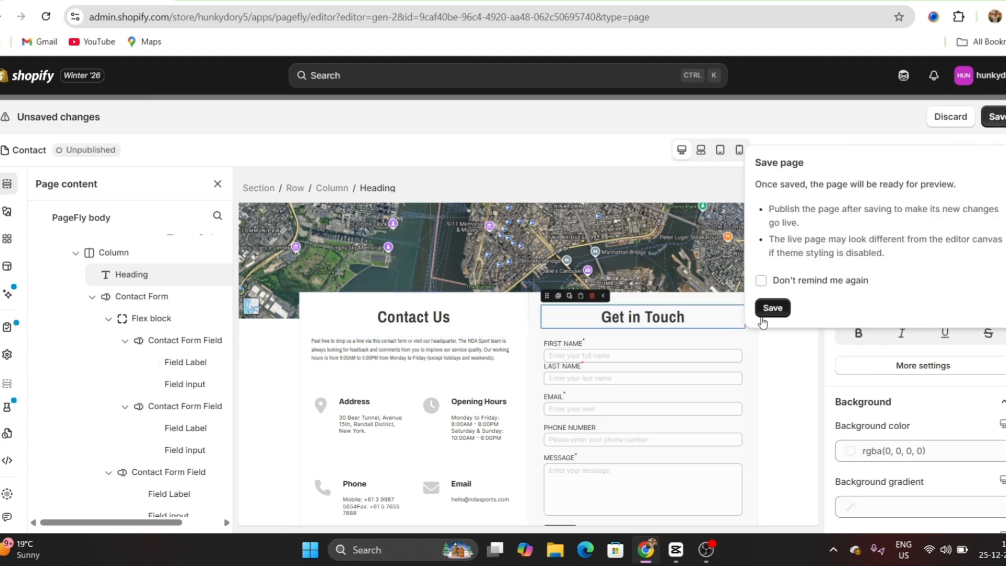
pyautogui.click(773, 308)
# Preview the updated Contact page and check the map overlap, centered headings, contact details and form.
pyautogui.click(922, 152)
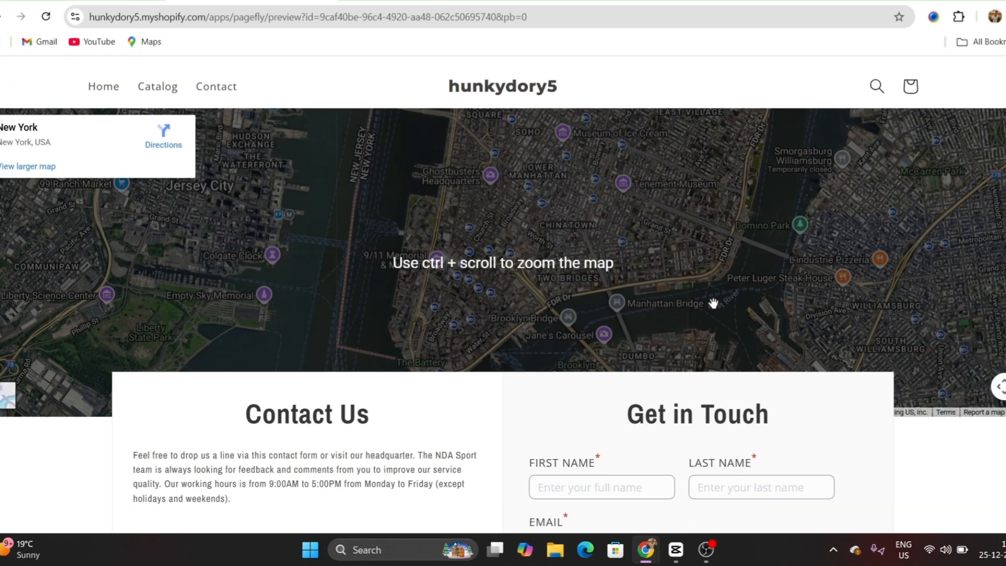
pyautogui.scroll(-8, 712, 302)
pyautogui.scroll(4, 713, 315)
pyautogui.scroll(4, 715, 327)
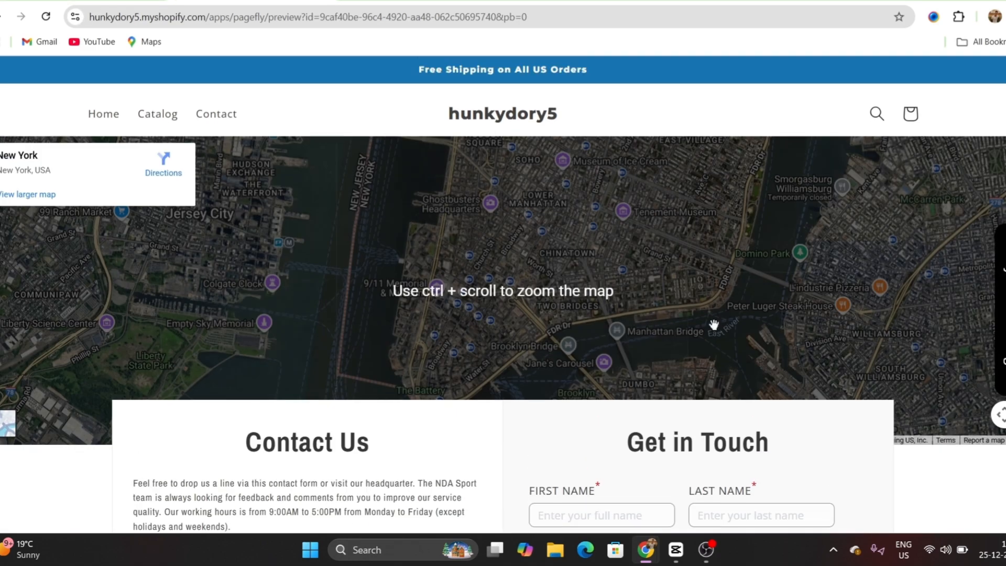
pyautogui.scroll(-10, 714, 325)
pyautogui.scroll(2, 713, 324)
pyautogui.scroll(8, 713, 321)
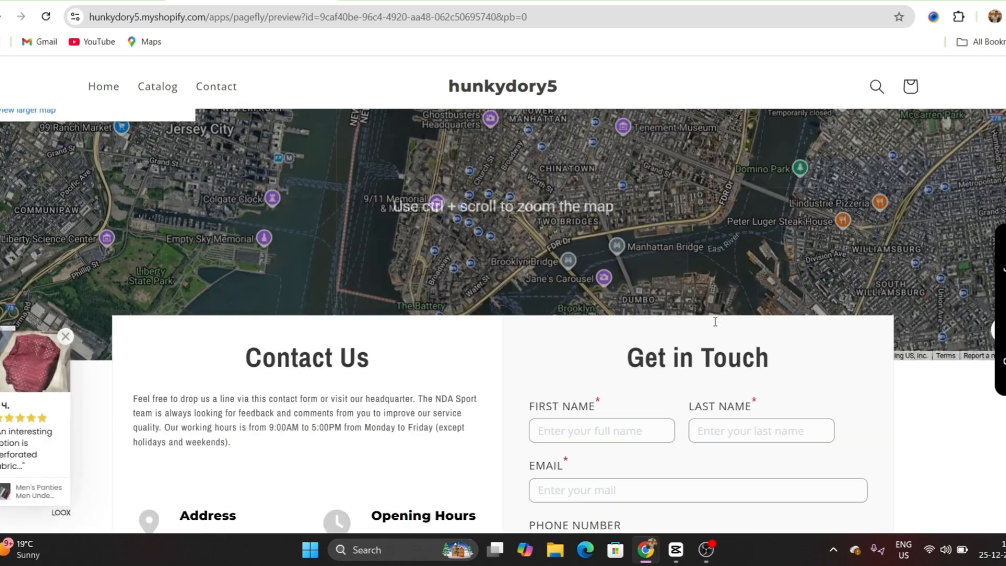